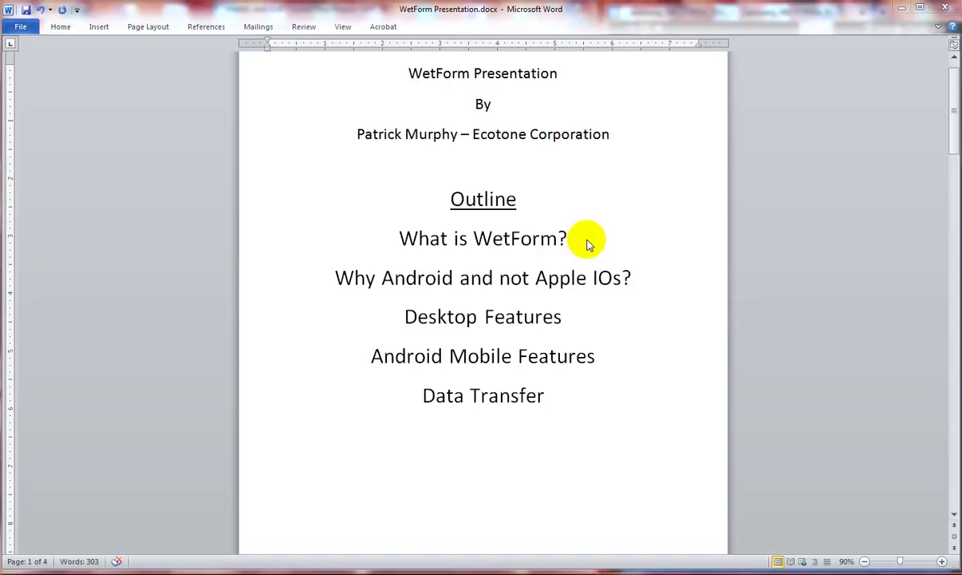
- Switch from the Word outline to the WetForm Access database and review record 04W on Page1 through Page6-Map
click(902, 8)
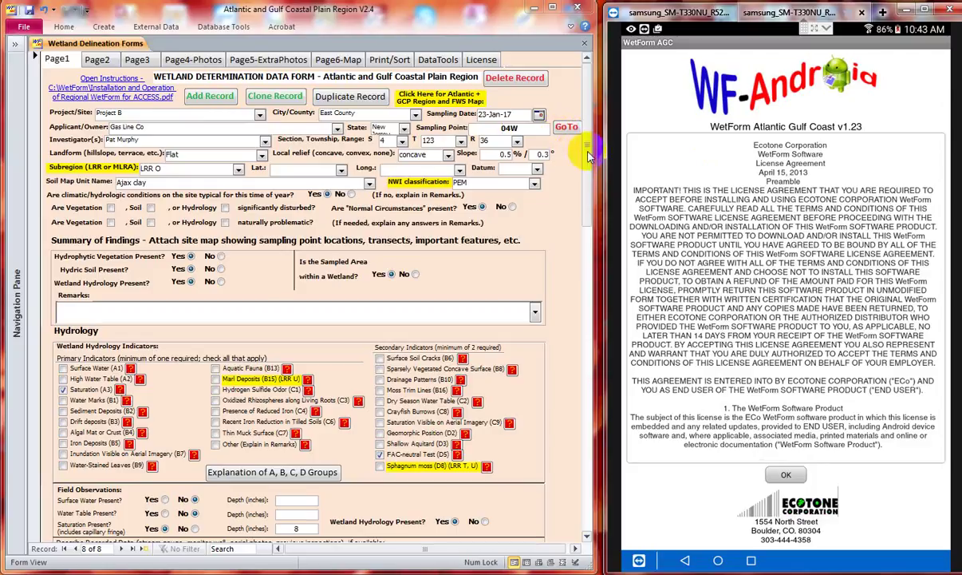
drag(586, 149, 563, 135)
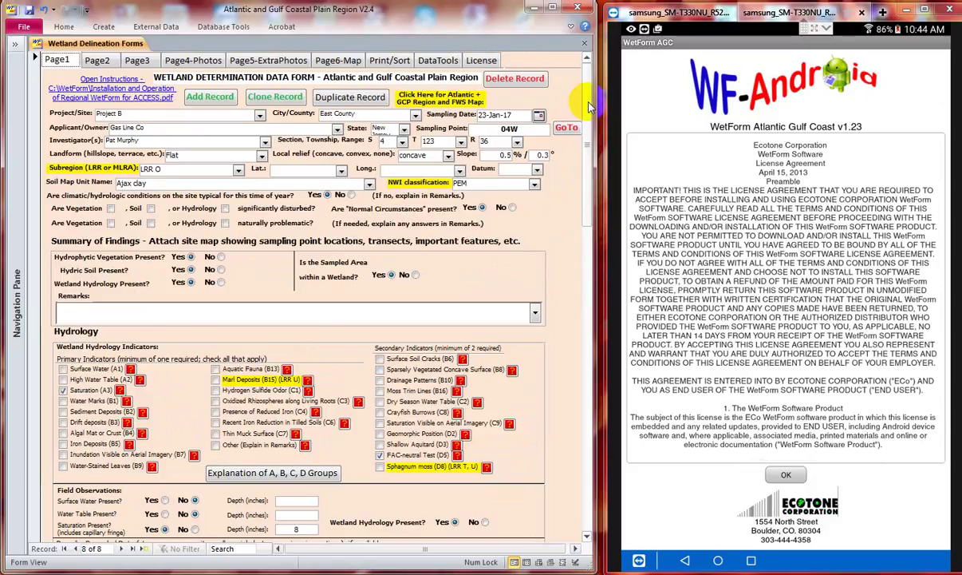
click(98, 61)
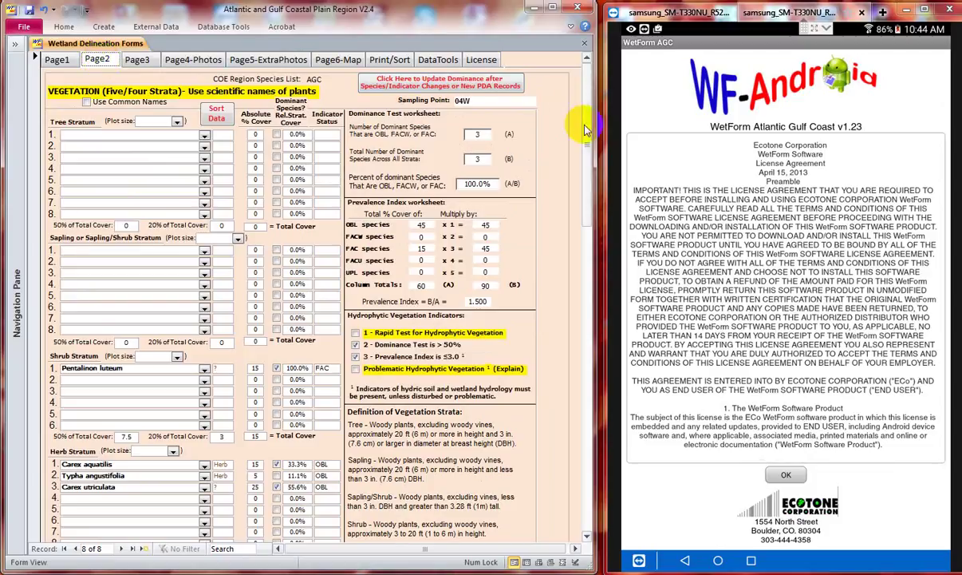
drag(587, 132, 588, 81)
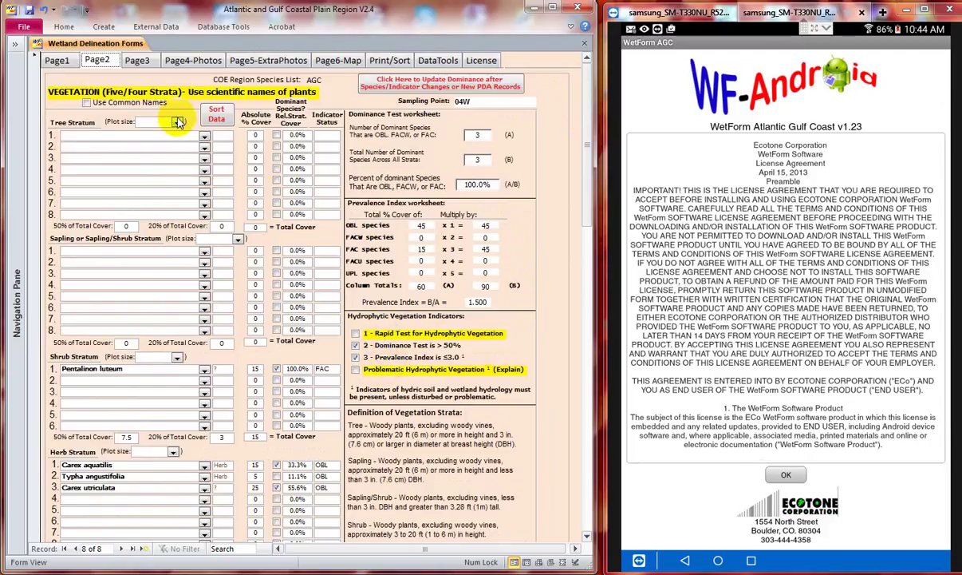
click(139, 61)
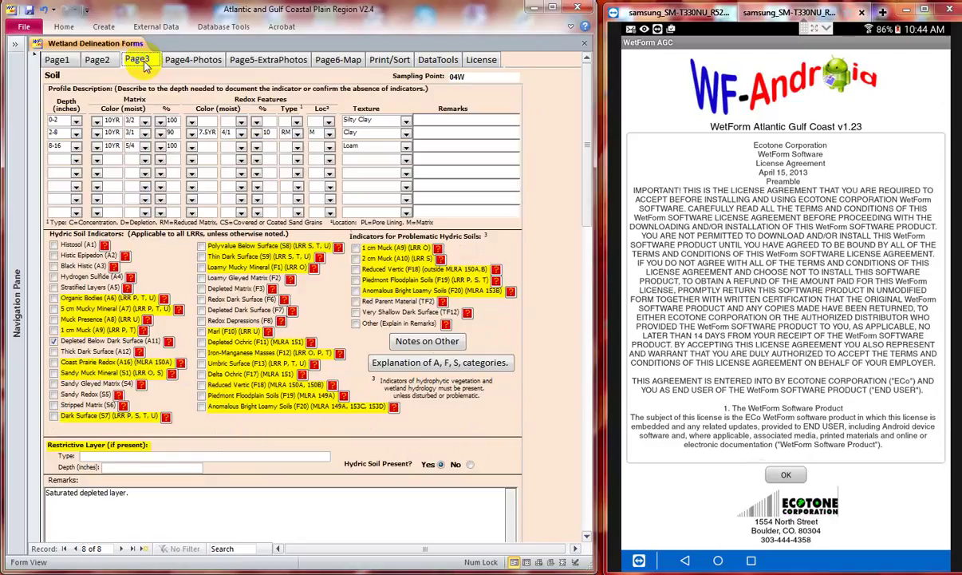
click(194, 62)
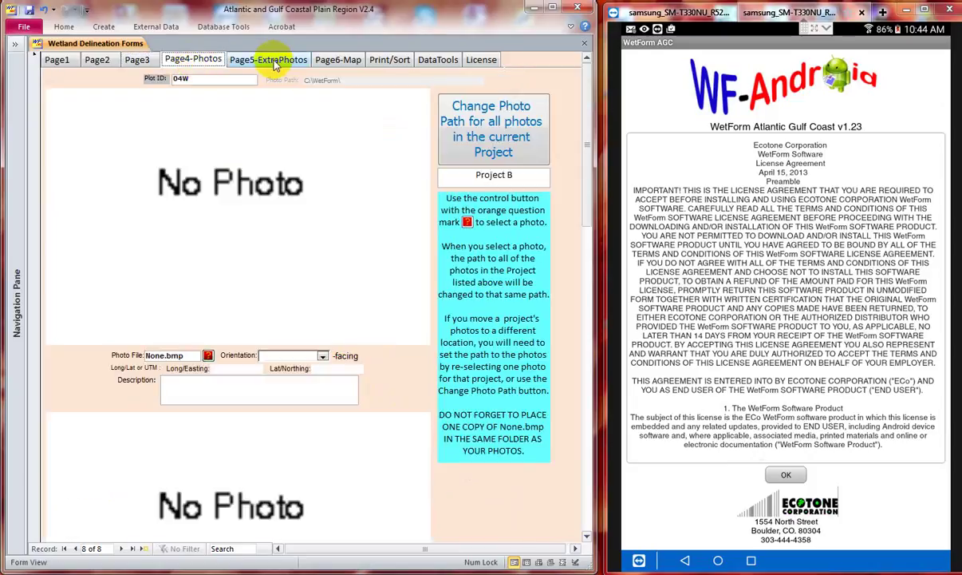
click(276, 66)
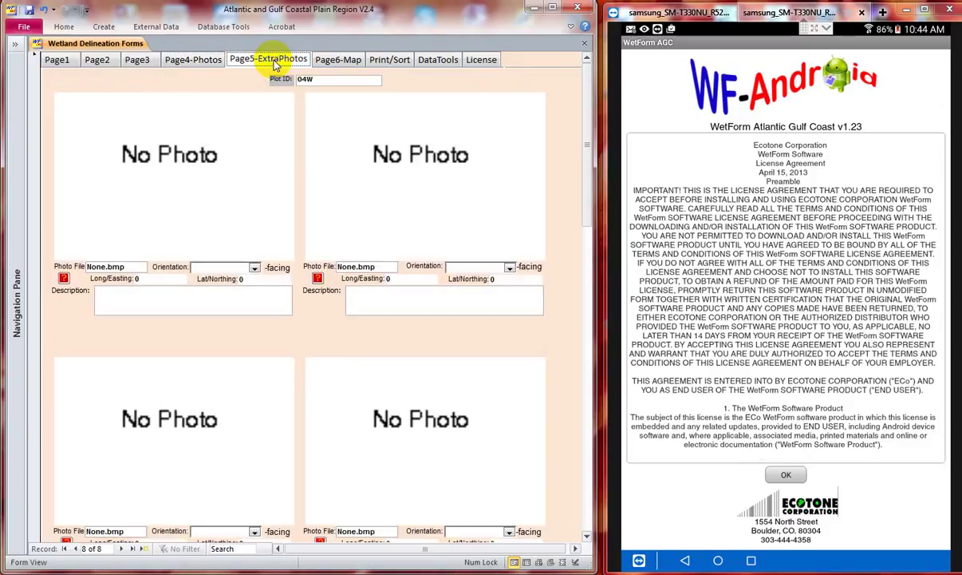
click(336, 64)
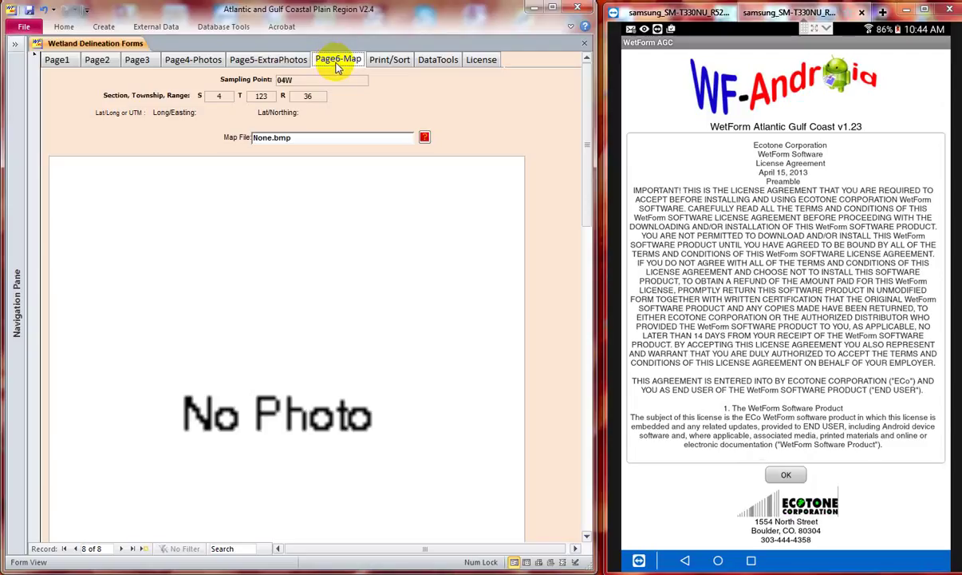
- Examine the report options on the Print/Sort page and the choices in its project filter, keeping All
click(392, 63)
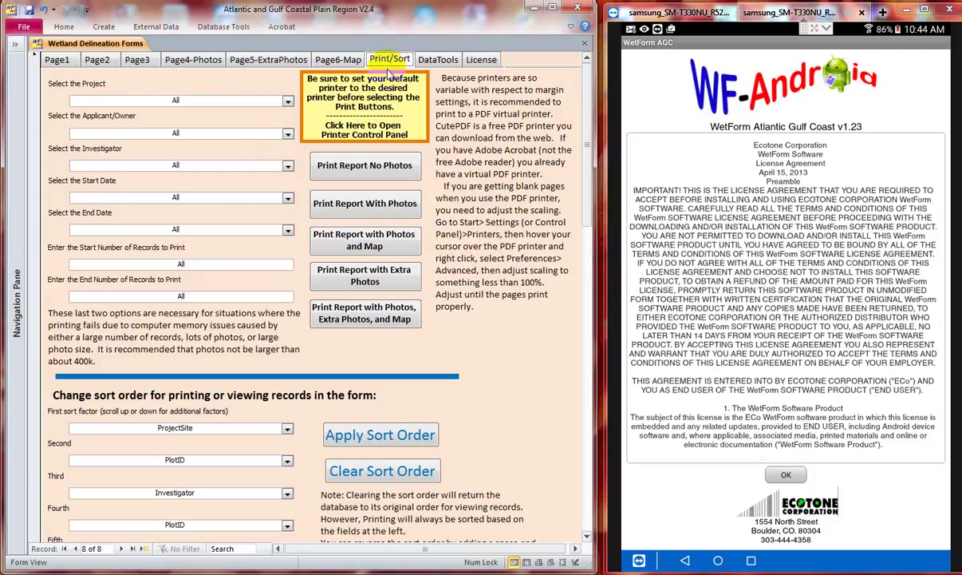
click(288, 104)
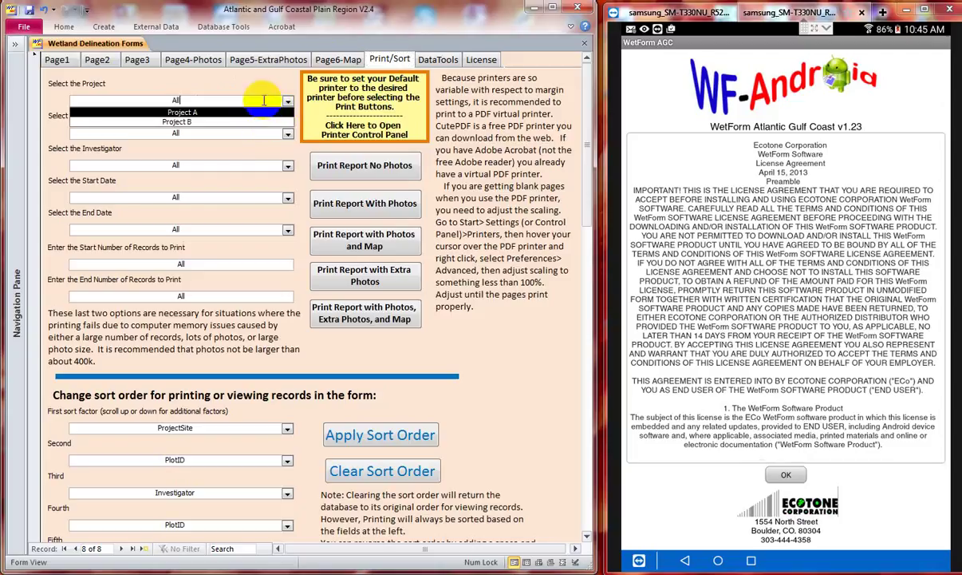
click(268, 84)
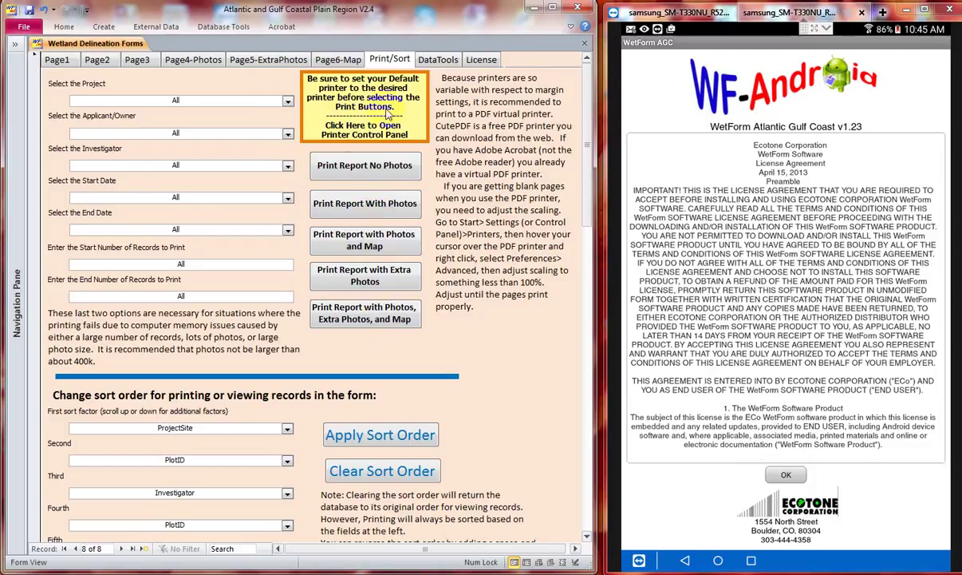
- Open the printer control panel from the Print/Sort page, check the Adobe PDF printer, and close the Printers window
click(365, 108)
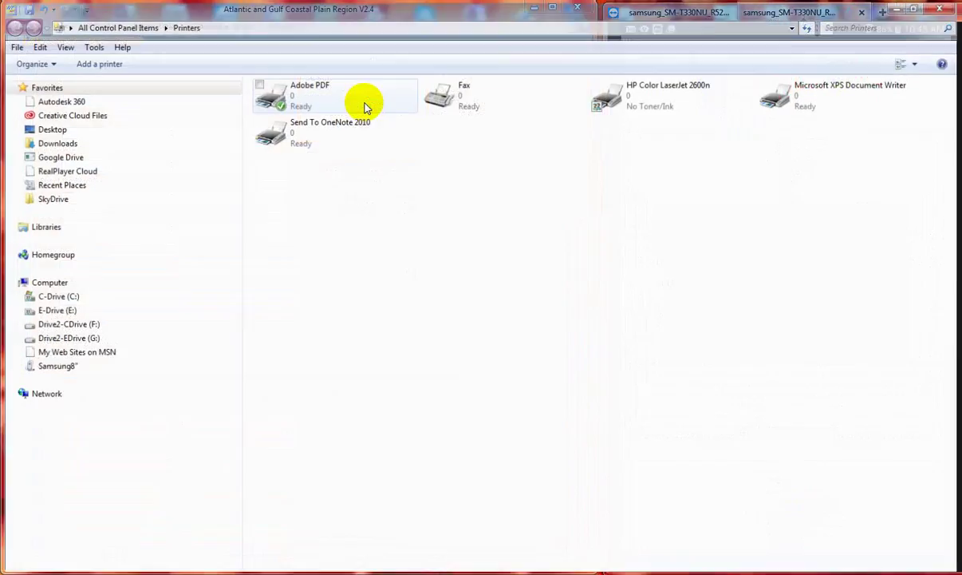
click(318, 97)
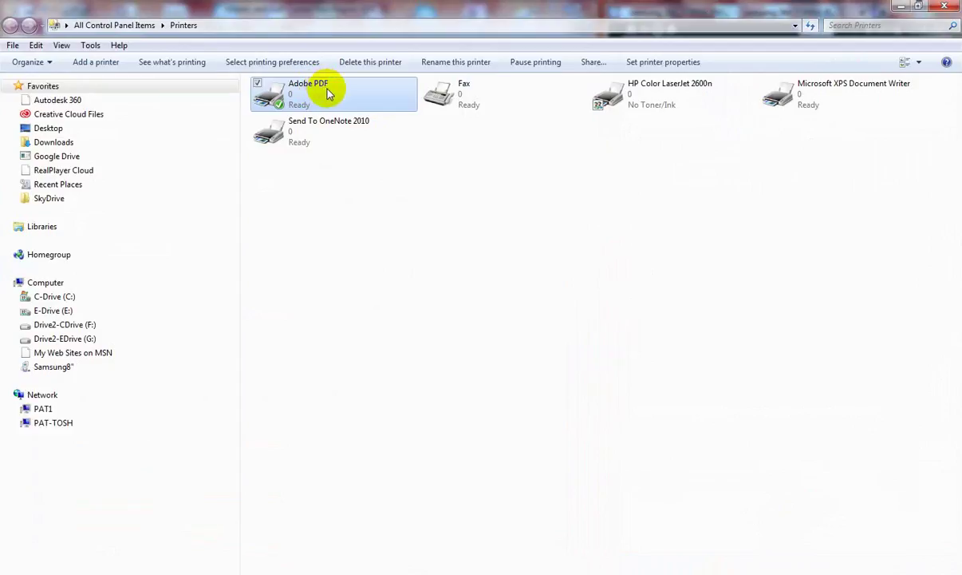
click(948, 6)
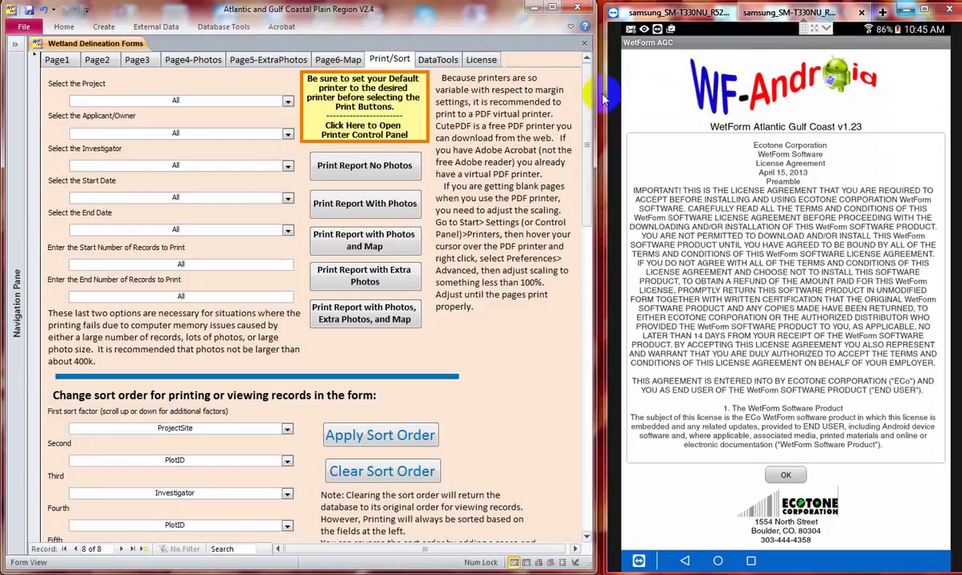
- Examine the SpeciesLookUP table from DataTools with the Spename and ScientificName columns fitted to their contents, closing it without saving the layout
click(443, 62)
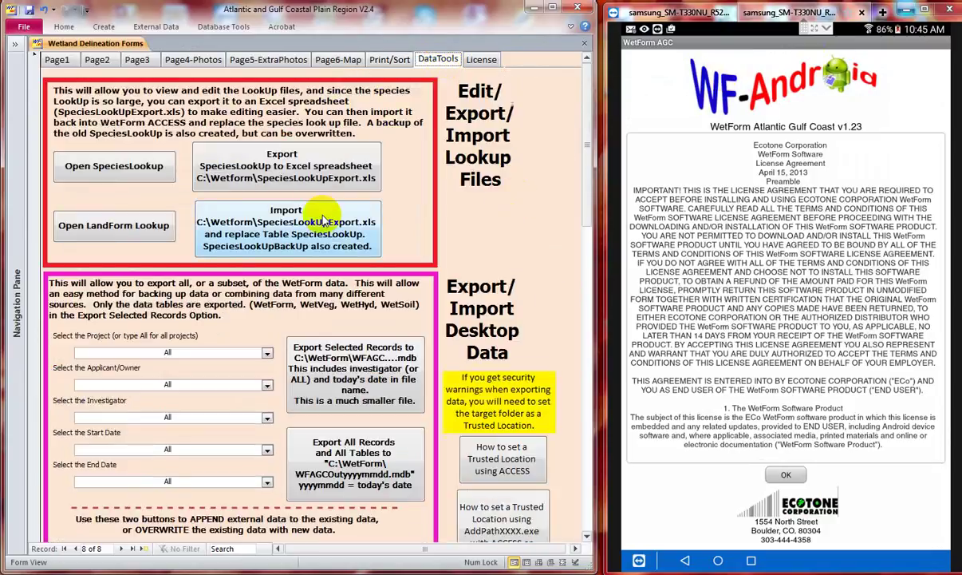
click(120, 167)
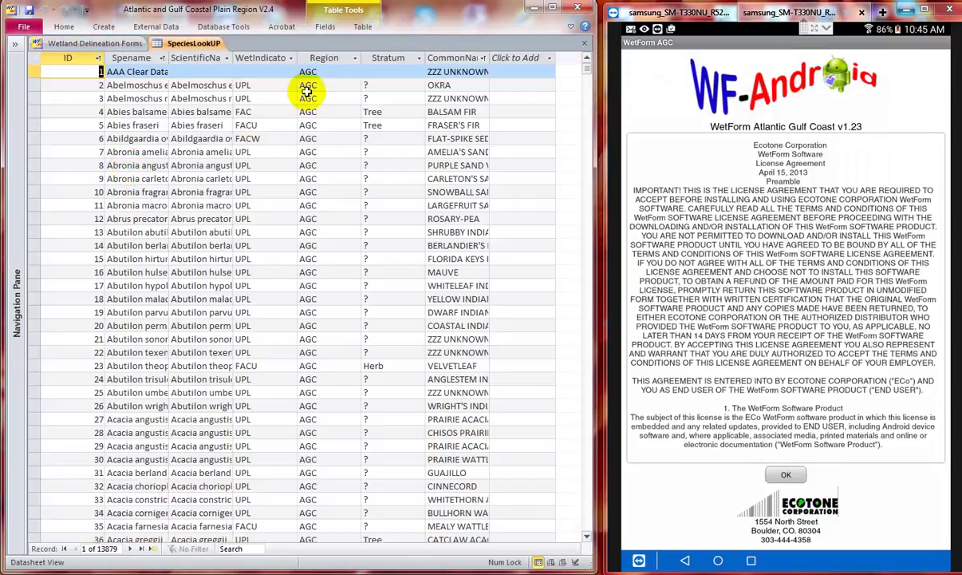
double_click(169, 58)
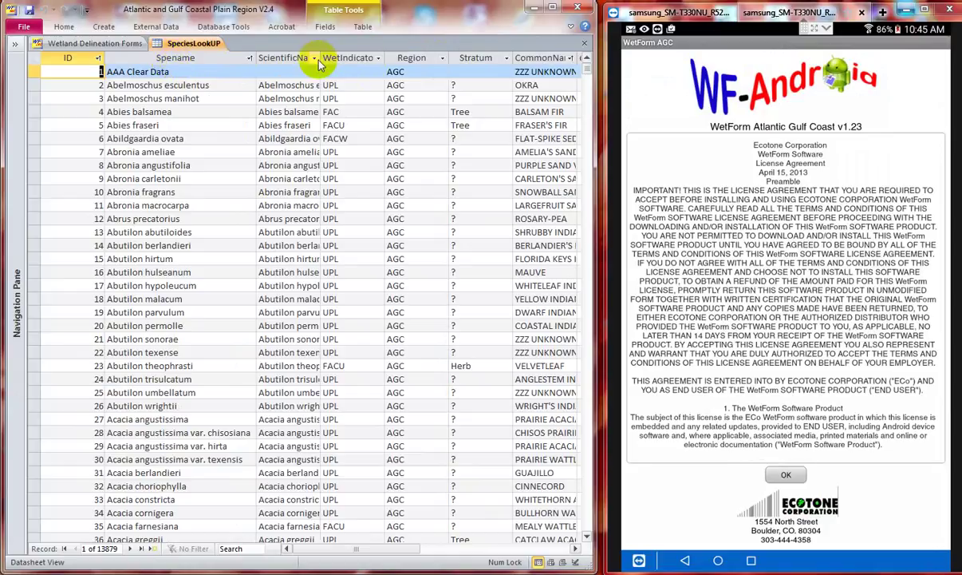
double_click(320, 58)
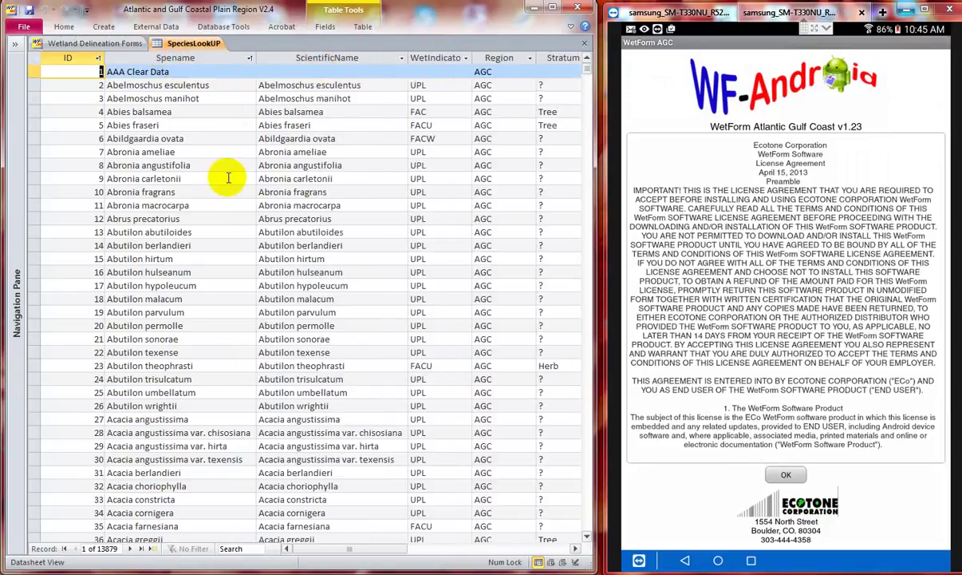
scroll(228, 177, down, 7)
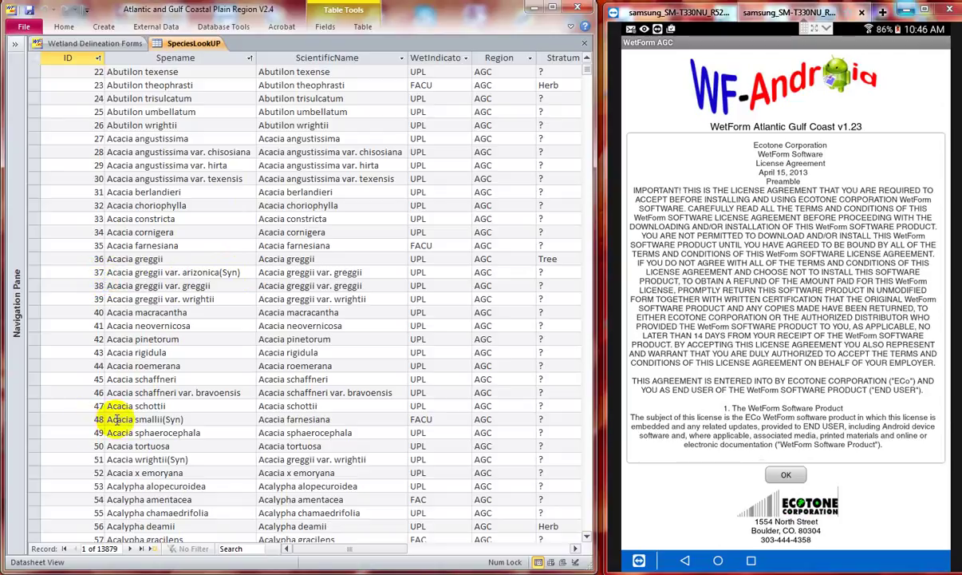
click(585, 45)
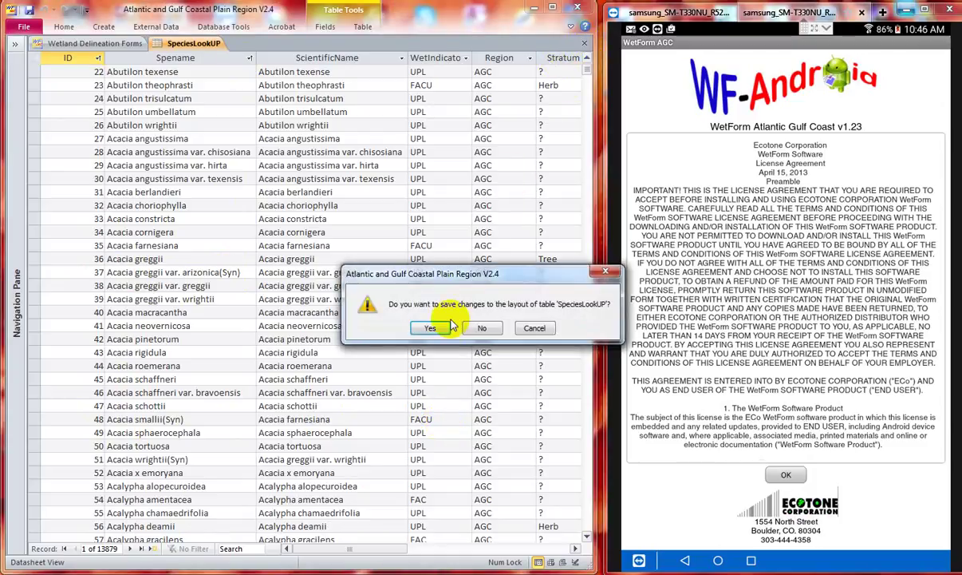
click(481, 331)
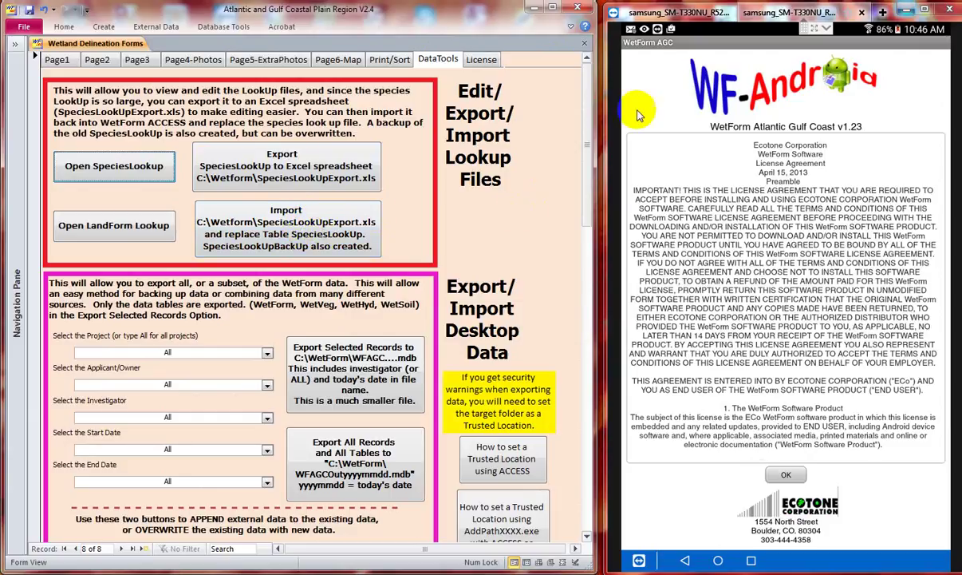
- Review the remaining export, import and delete tools on DataTools and the License page, and return to Page1
click(587, 179)
drag(588, 179, 587, 213)
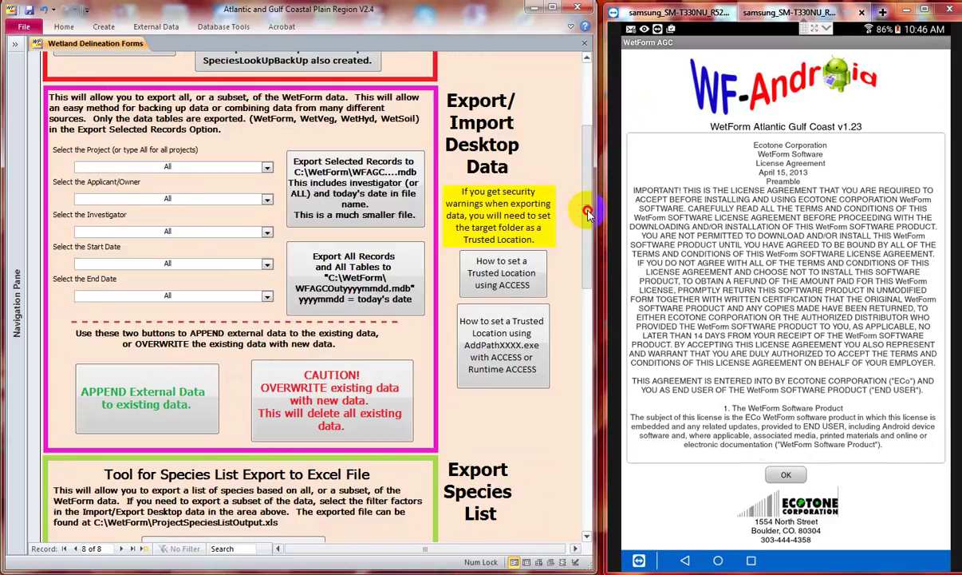
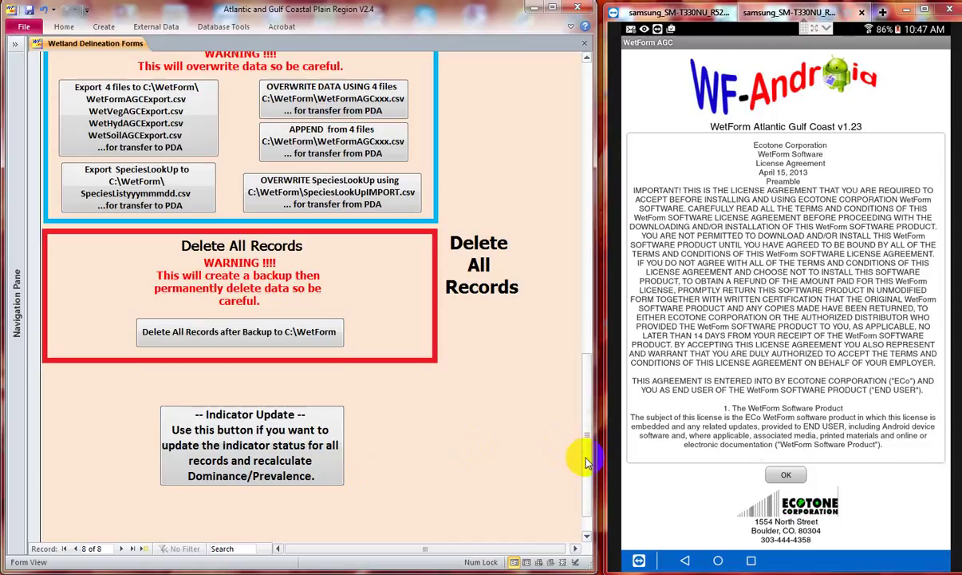
drag(586, 461, 611, 10)
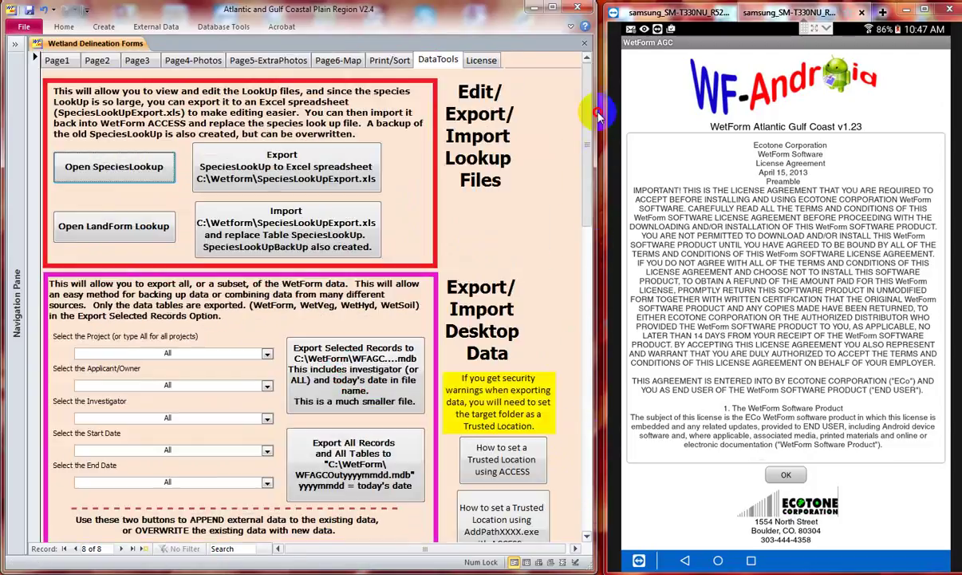
click(482, 62)
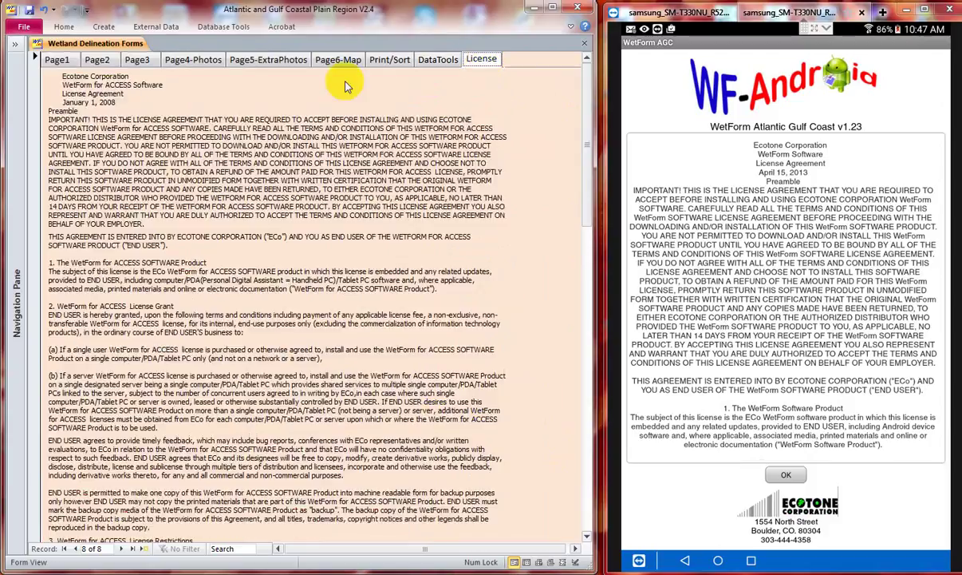
click(56, 61)
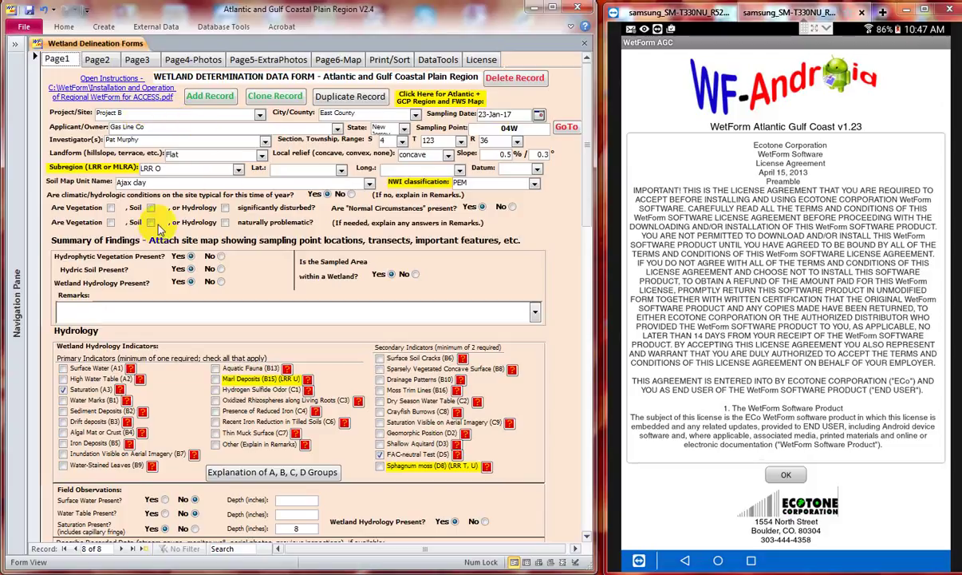
- Apply the sort order starting with ProjectSite and PlotID, and check the first two records on Page1
click(391, 62)
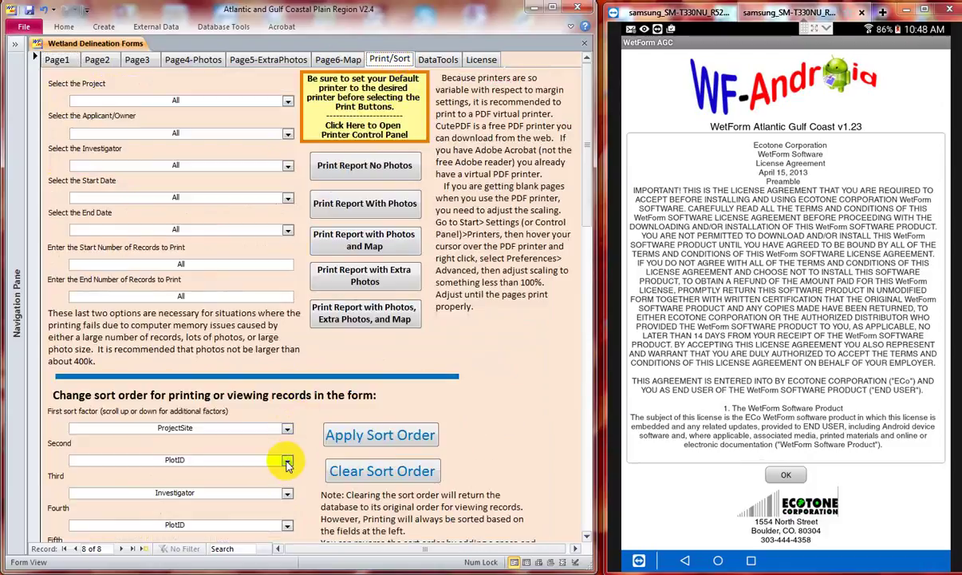
click(361, 428)
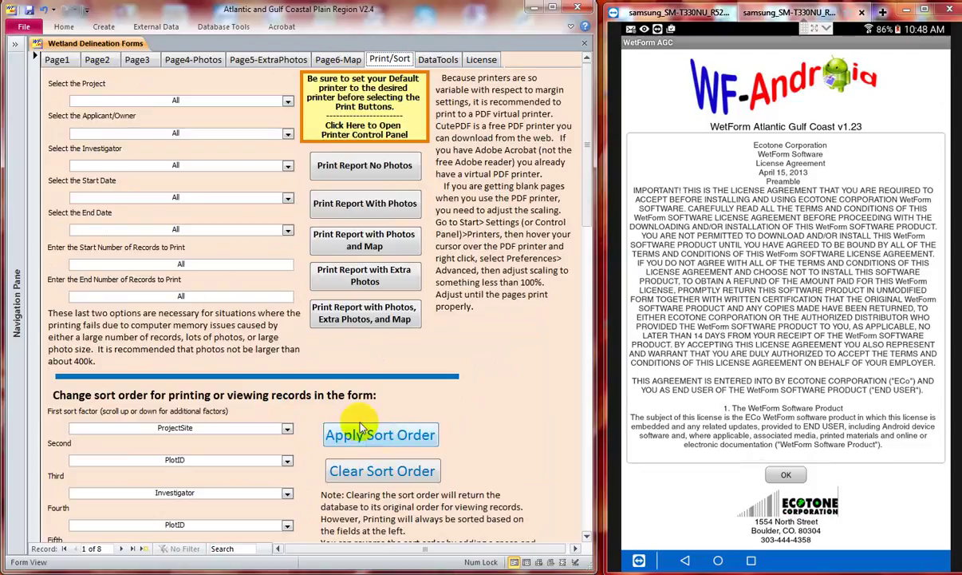
click(56, 60)
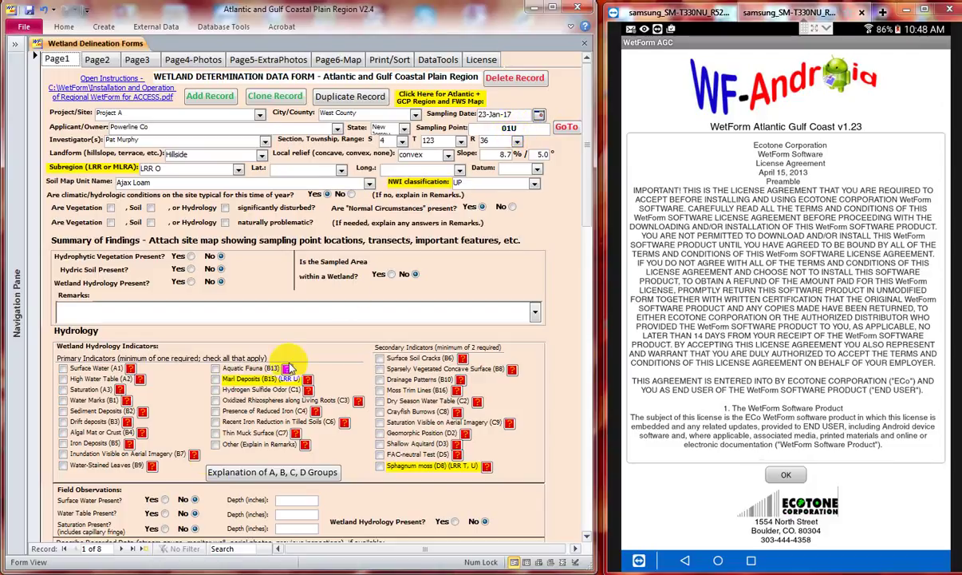
click(123, 550)
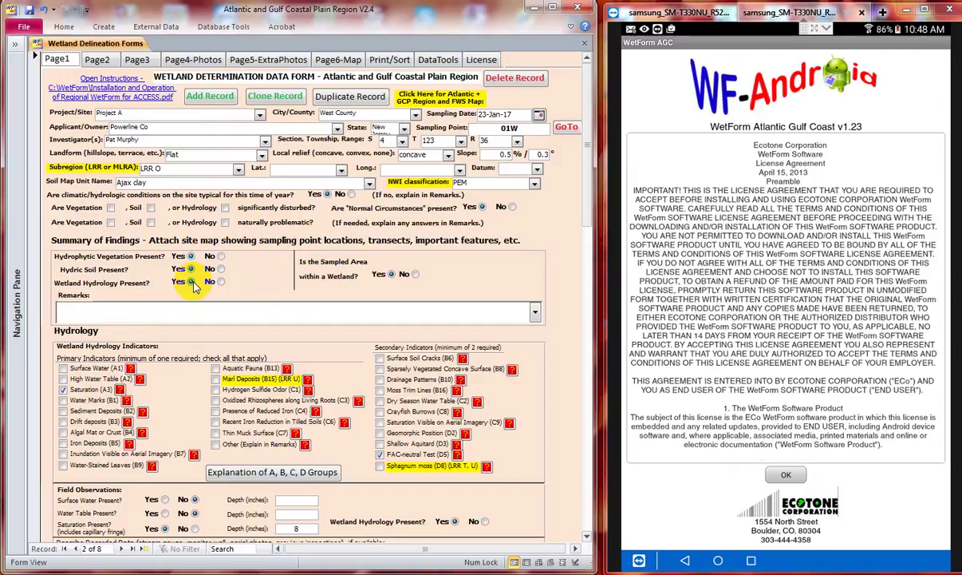
click(75, 549)
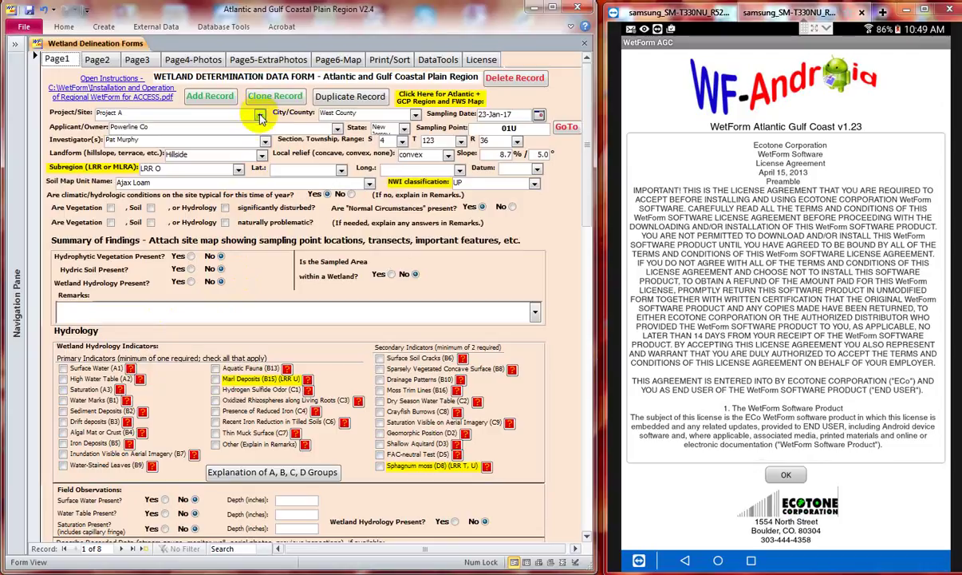
- Go to the record for Project A with PlotID 02W using the GoTo record search
click(568, 129)
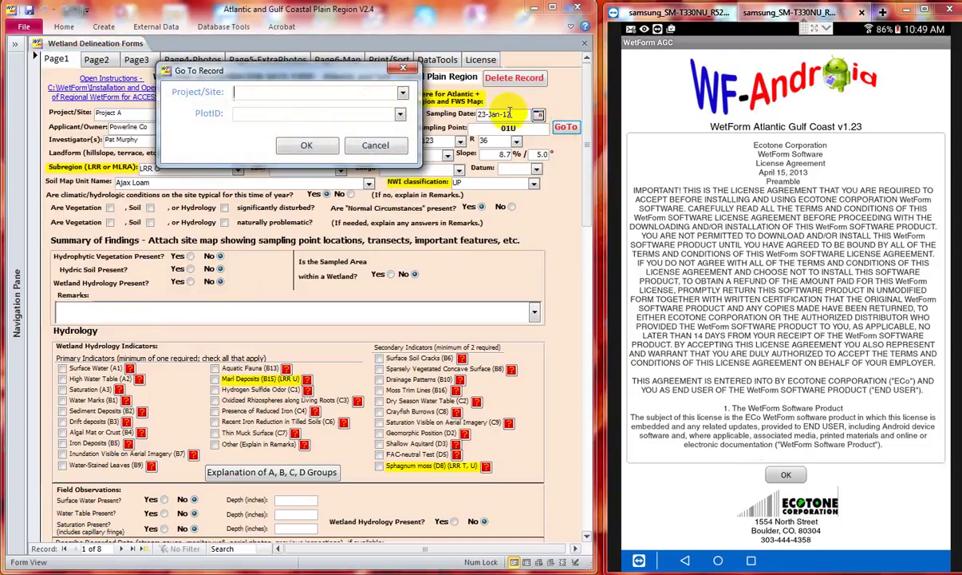
click(400, 93)
click(343, 107)
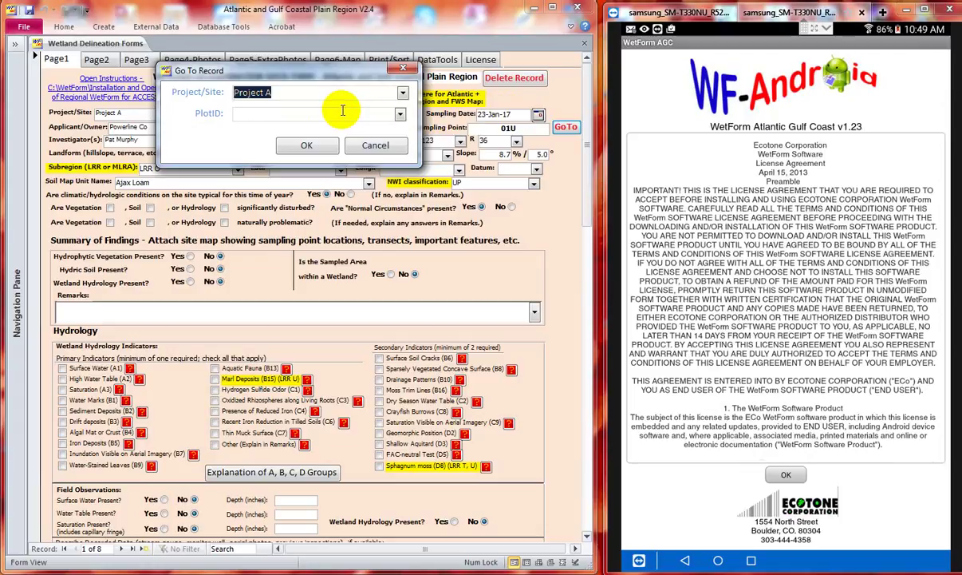
click(400, 114)
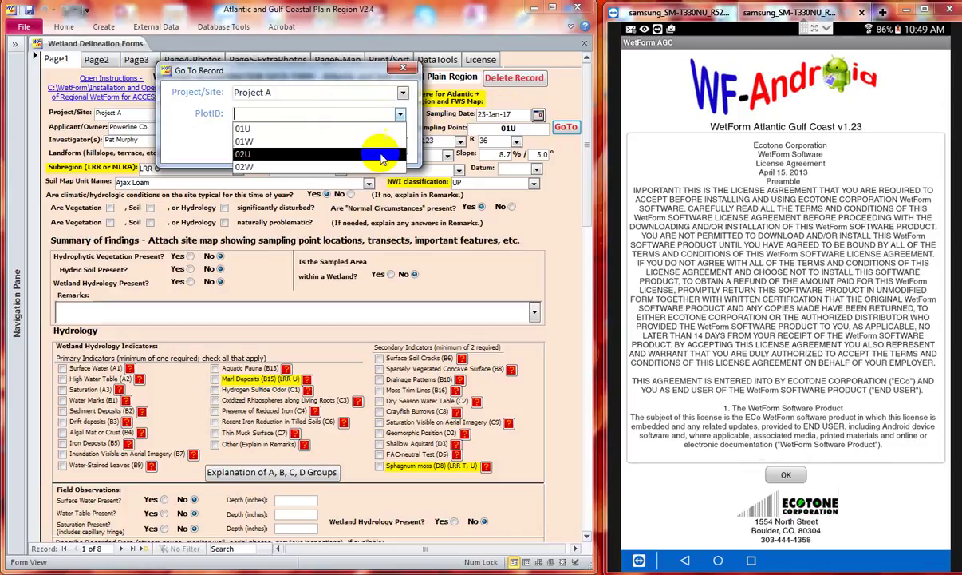
click(380, 164)
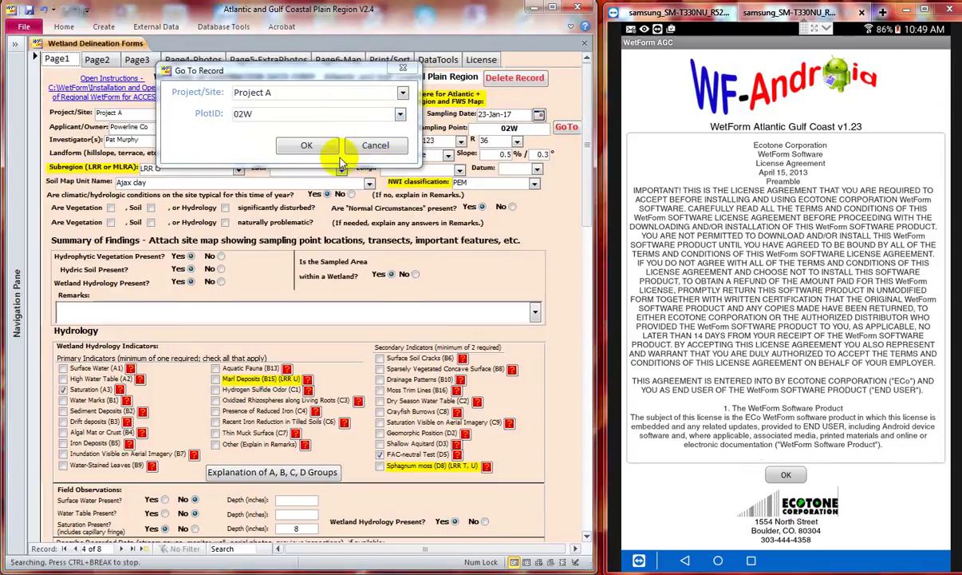
- Go to the record for Project B with PlotID 03U using the Go To Record search
click(401, 94)
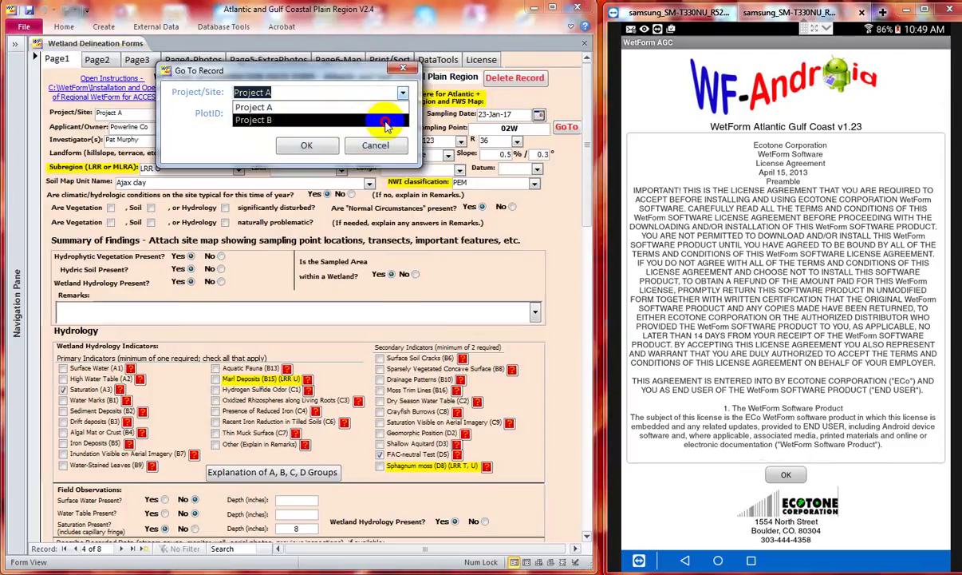
click(380, 121)
click(402, 115)
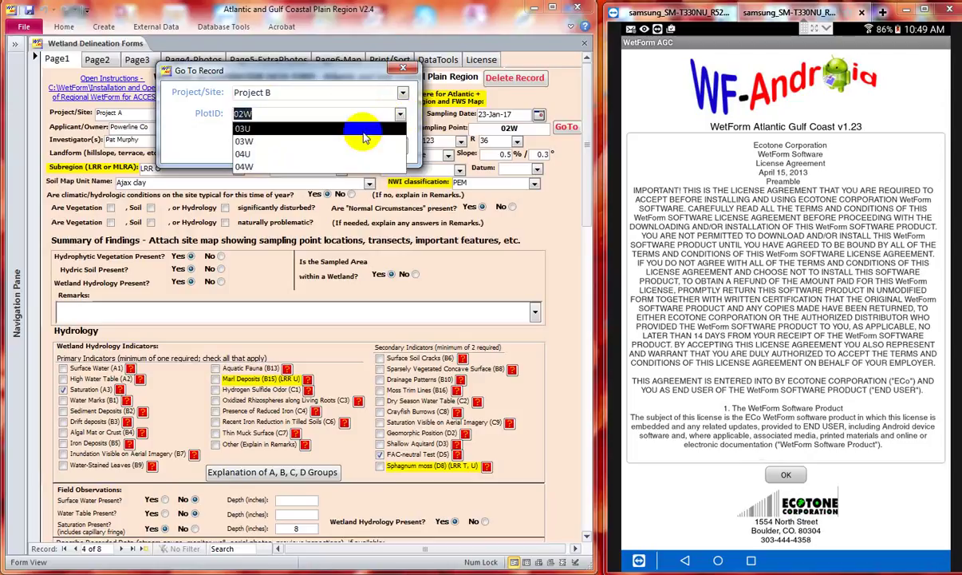
click(363, 130)
click(312, 146)
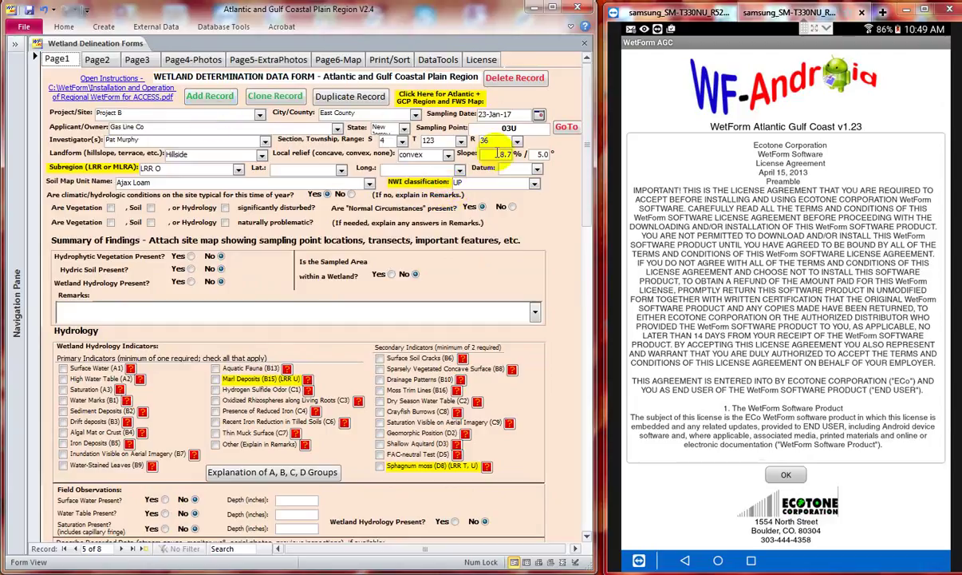
- Go to the record for Project A with PlotID 01U using the GoTo record search
click(565, 126)
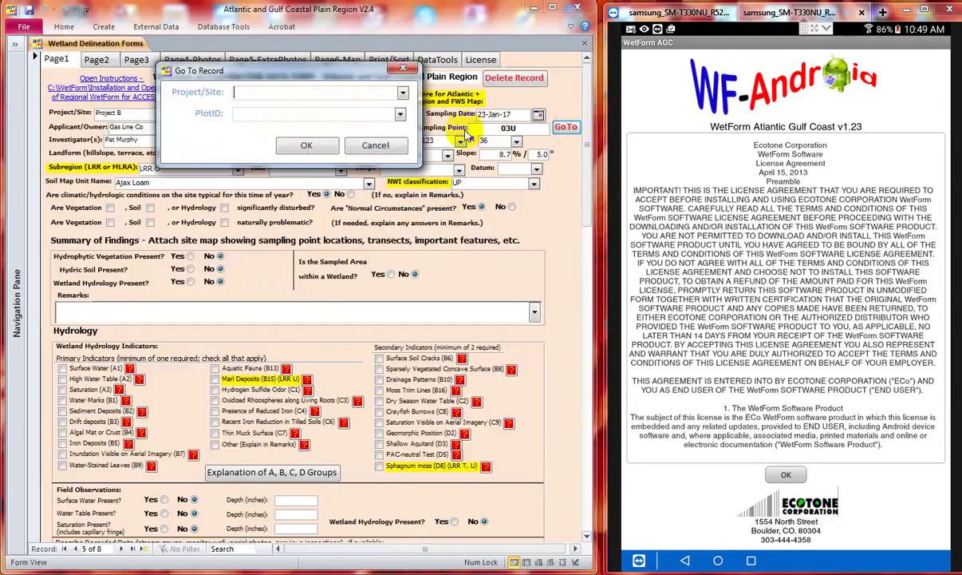
click(399, 92)
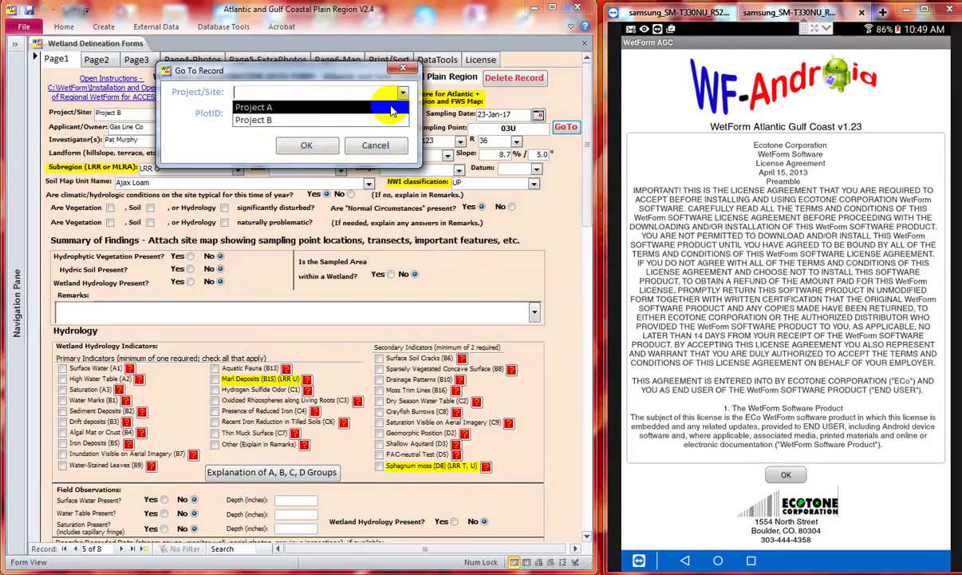
click(372, 102)
click(399, 113)
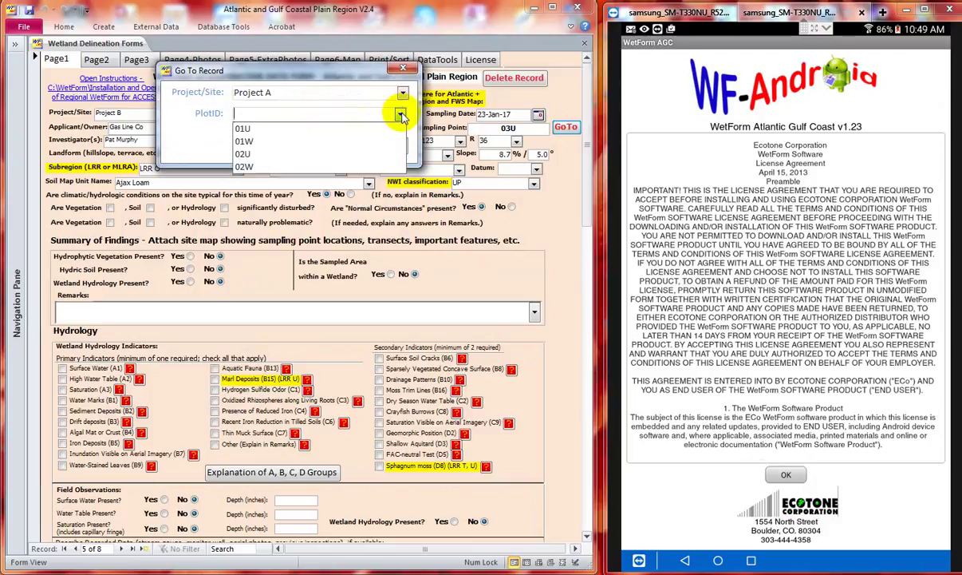
click(363, 129)
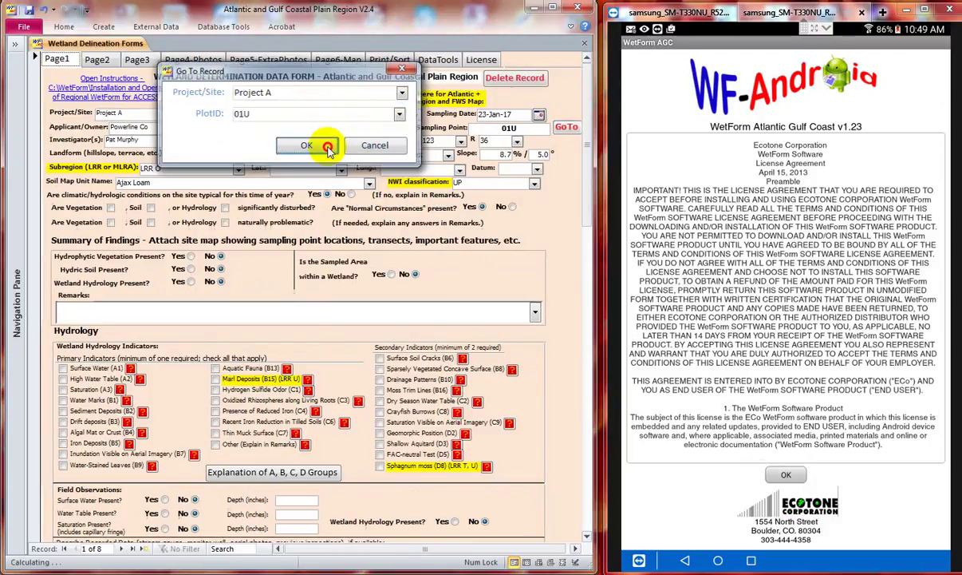
click(321, 145)
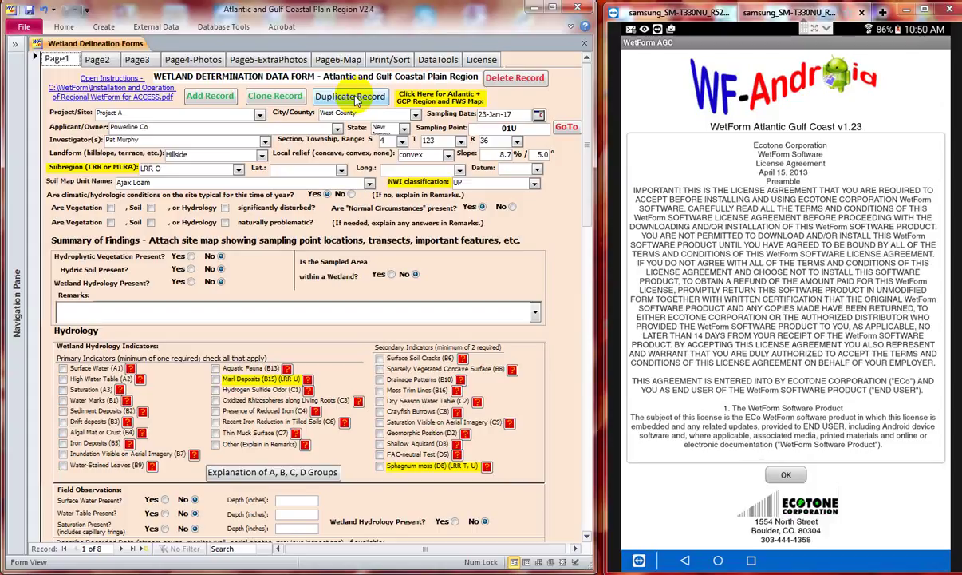
- Clone the current Project A record and enter 03U as the new record's Sampling Point
click(275, 96)
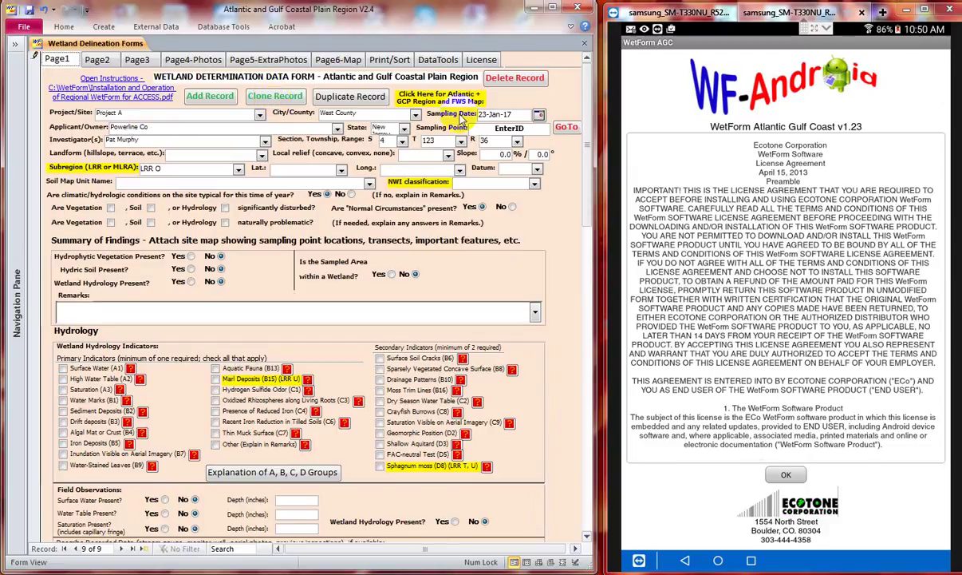
double_click(503, 128)
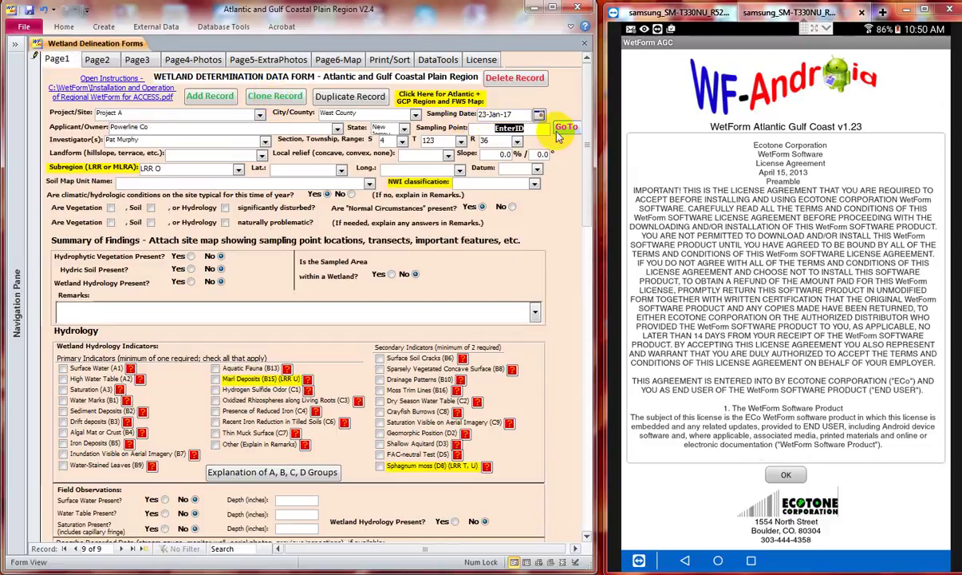
text(03U)
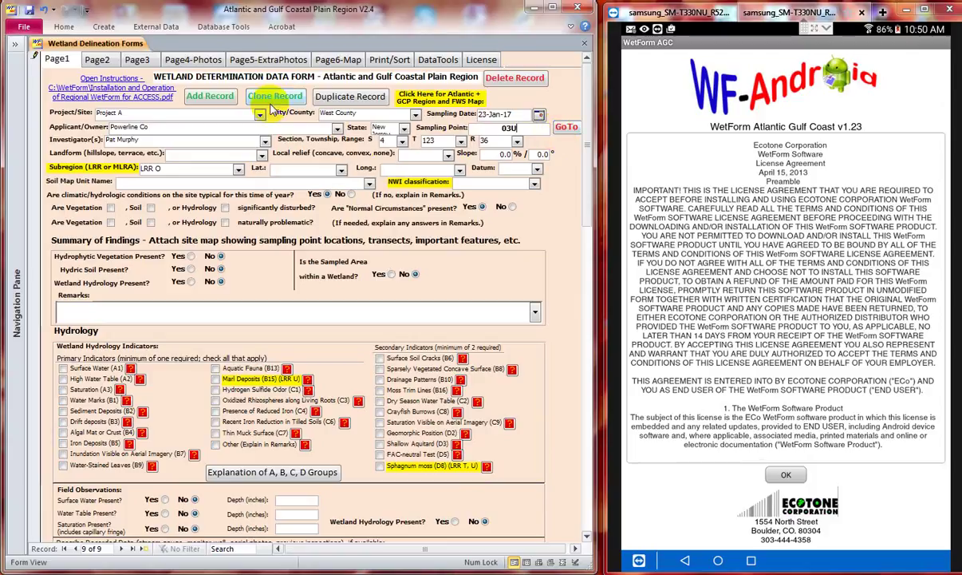
click(416, 157)
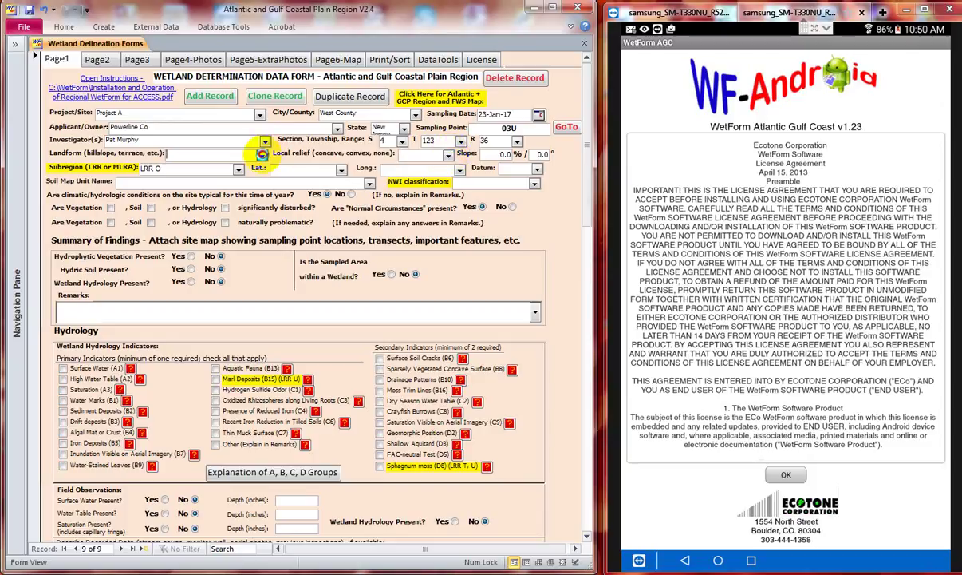
- Set the new record's Landform to Bench and its Local relief to convex
click(262, 154)
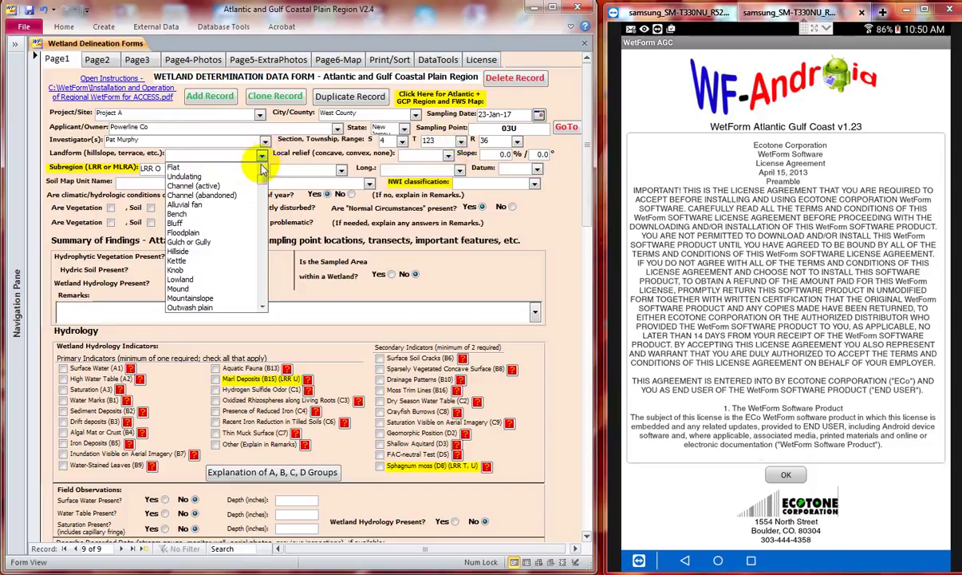
click(231, 213)
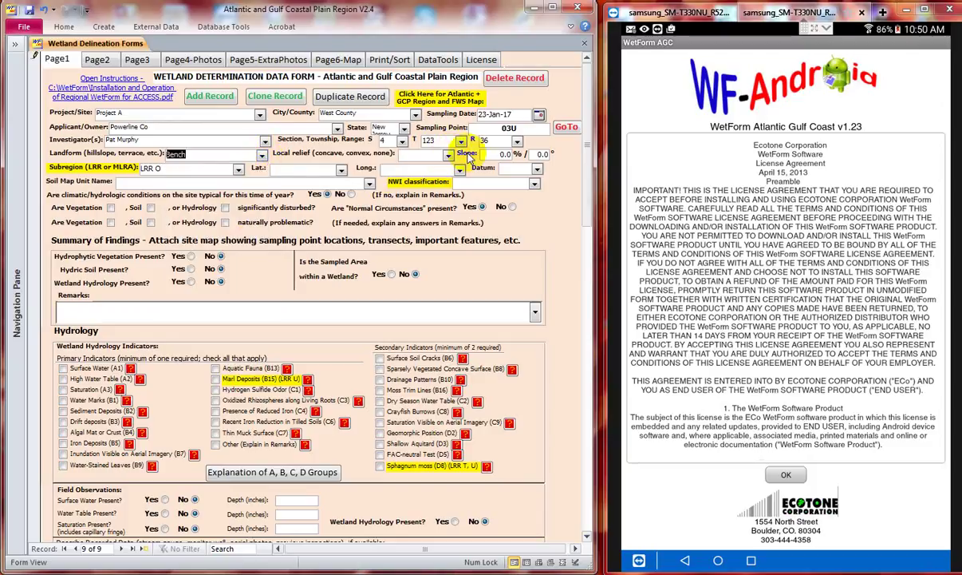
click(449, 154)
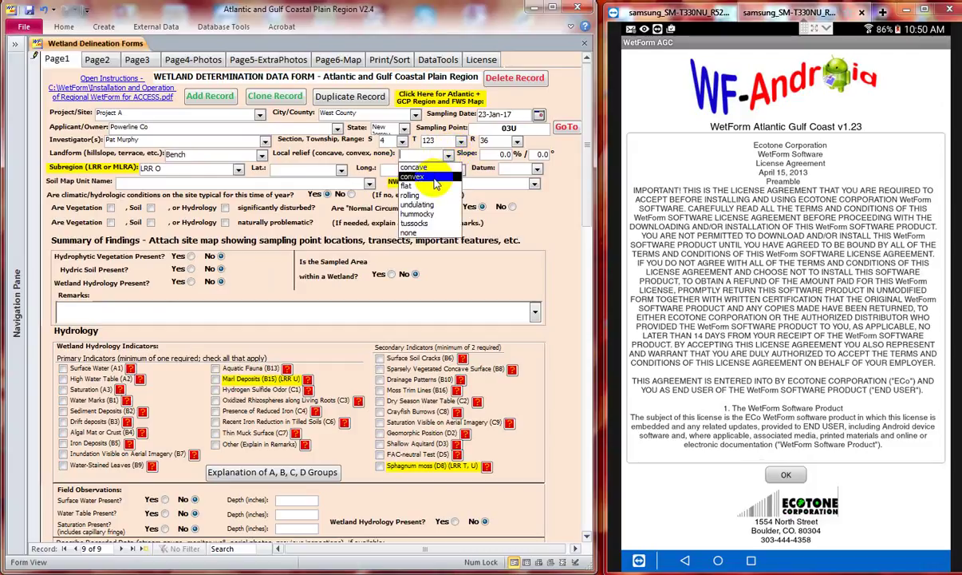
click(435, 178)
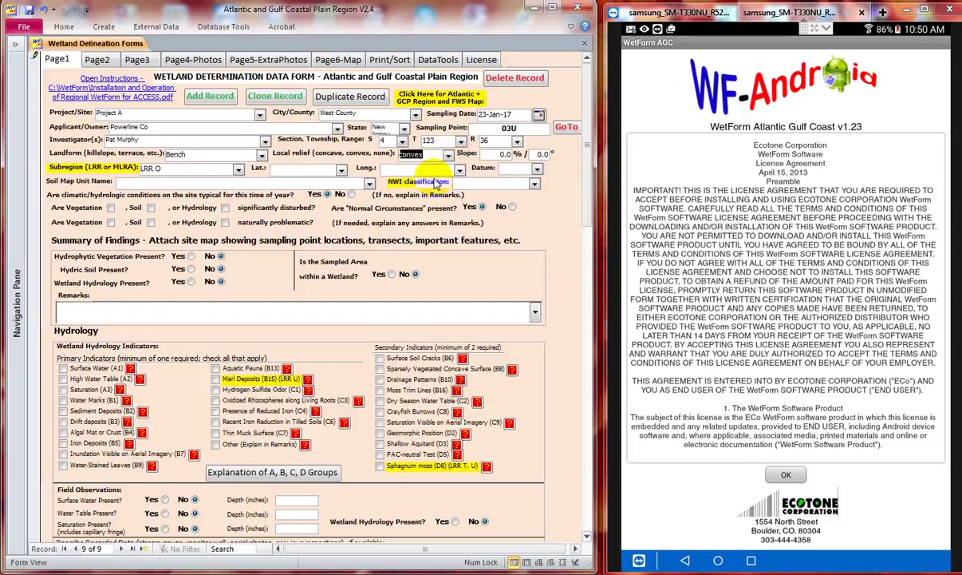
- Set the slope to 4 degrees and check the available Subregion choices, keeping LRR O
click(537, 155)
drag(536, 154, 560, 162)
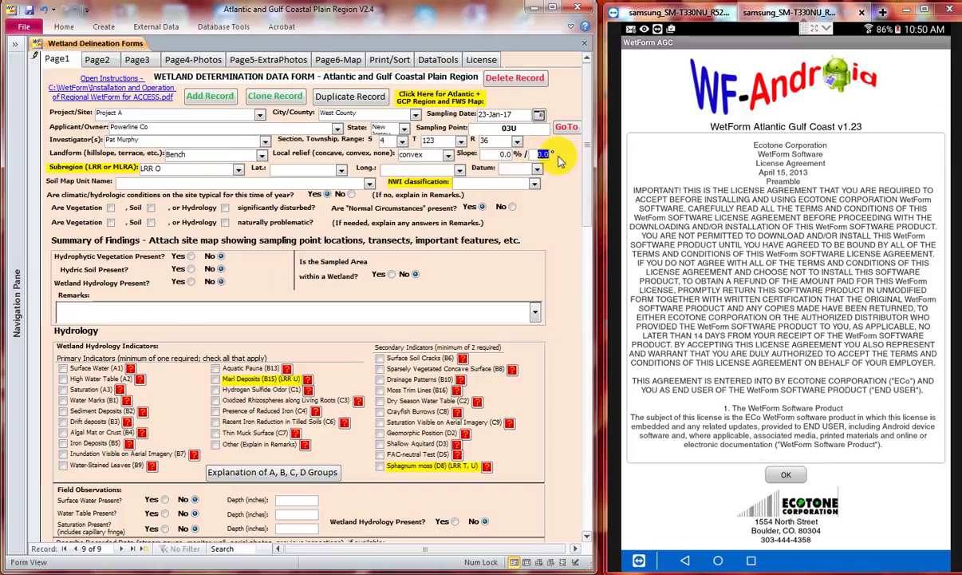
text(4)
click(504, 154)
click(496, 154)
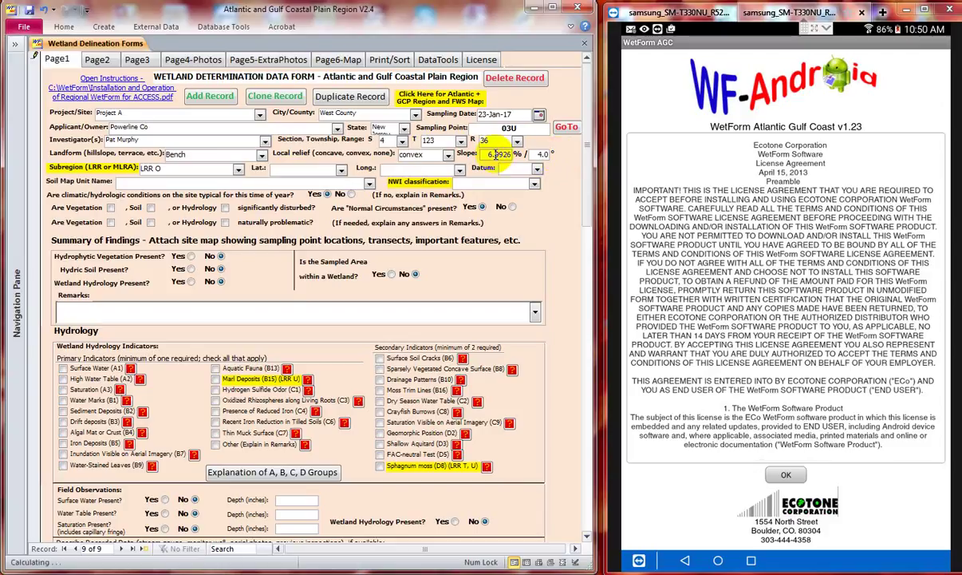
click(393, 171)
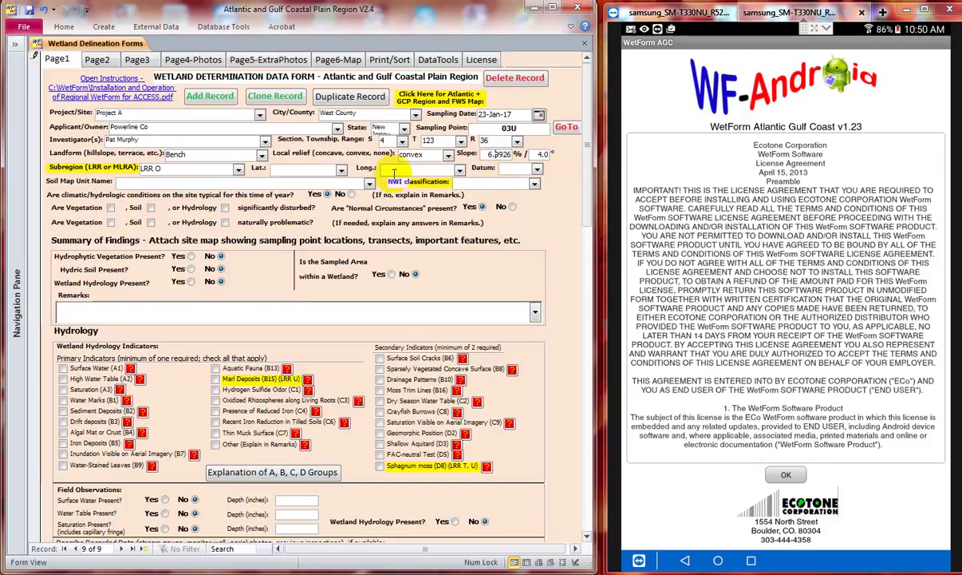
click(238, 171)
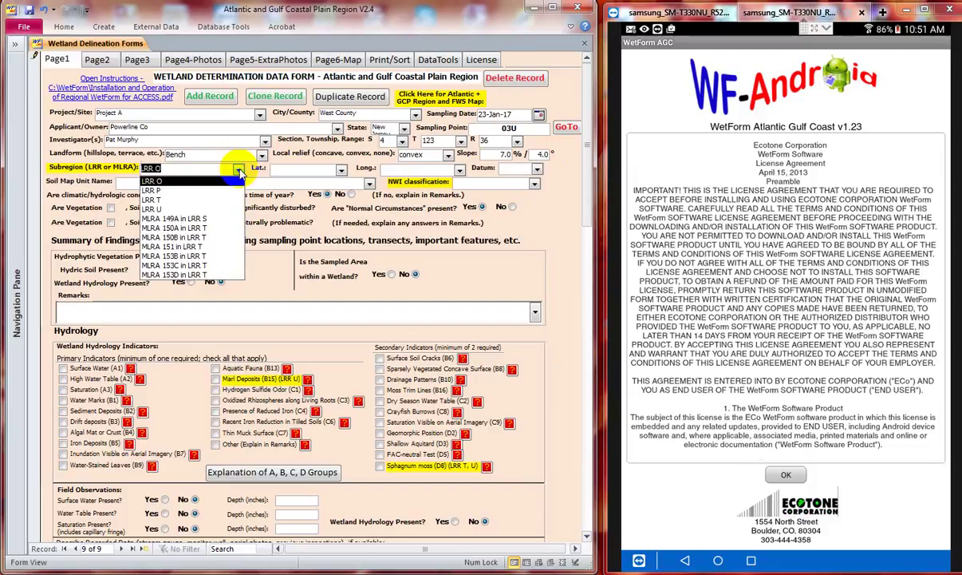
click(239, 172)
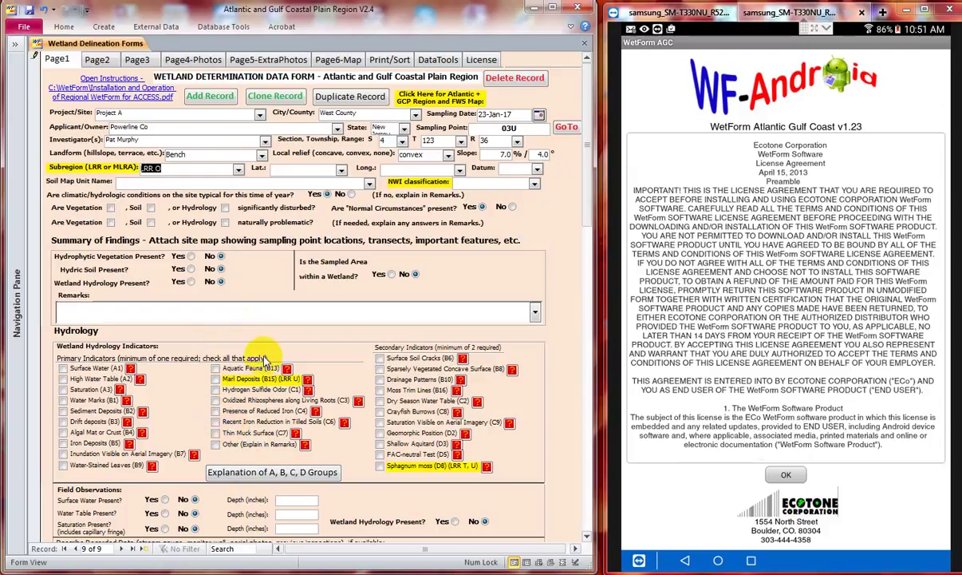
- On Page2, enter Pascopyrum smithii as the first Herb Stratum species with an absolute cover of 12%
click(98, 62)
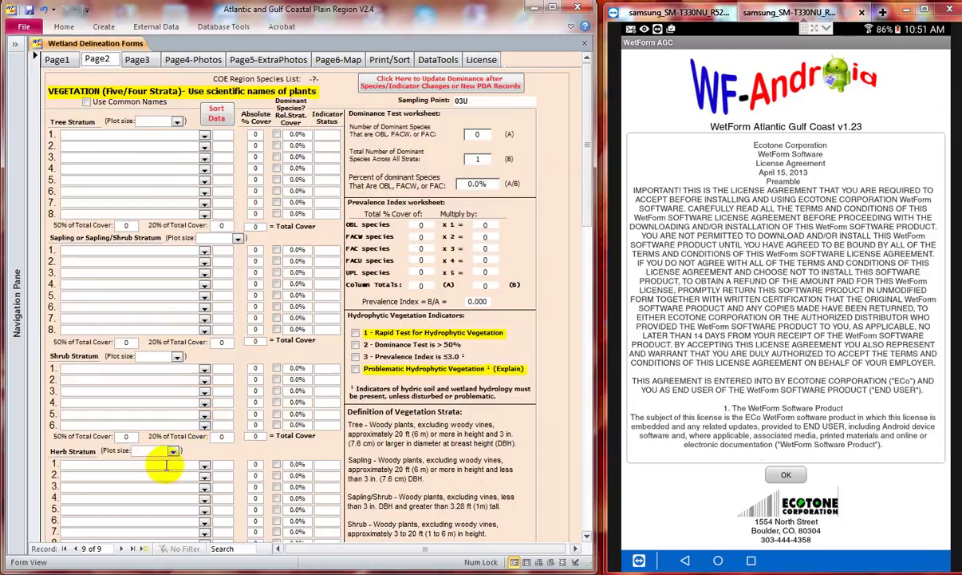
scroll(166, 467, down, 5)
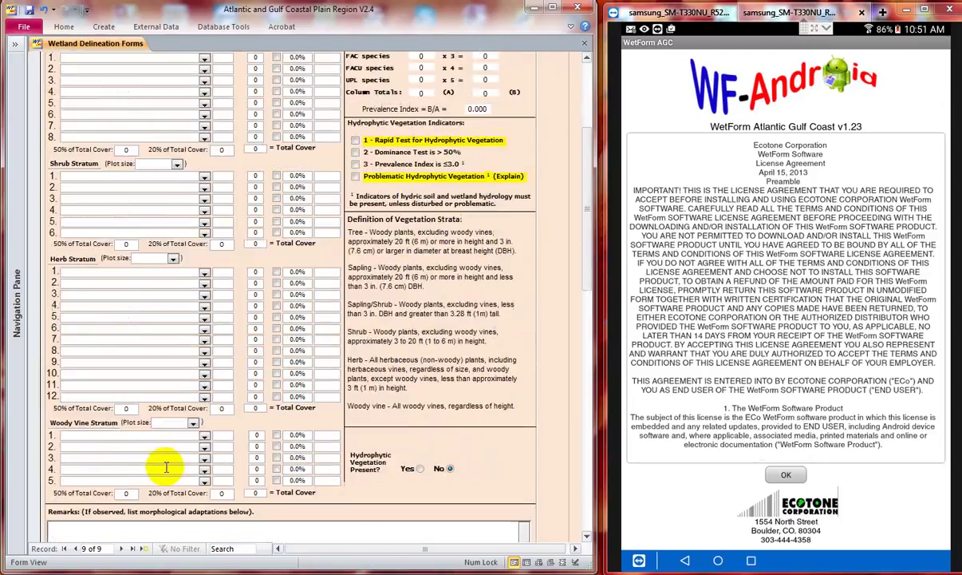
click(156, 271)
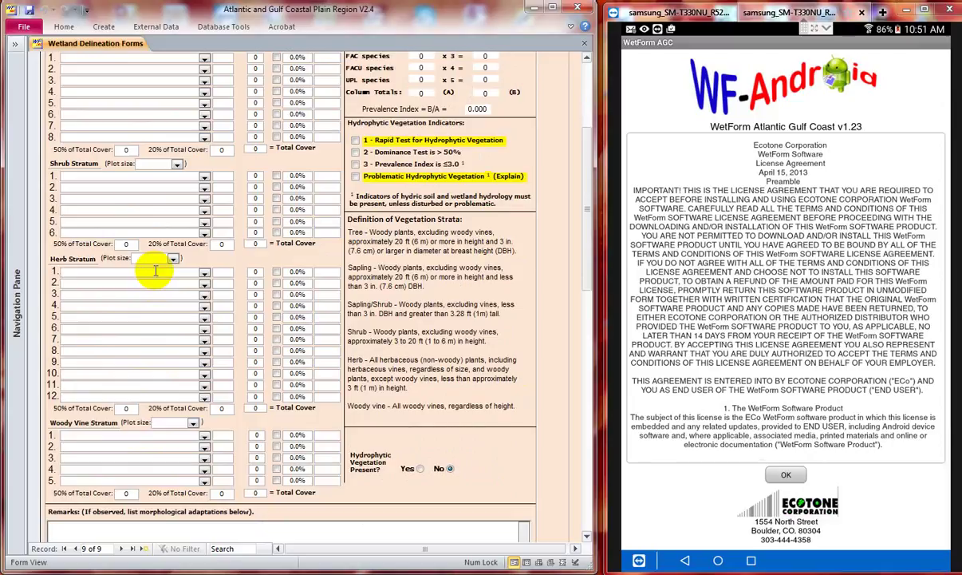
text(pascopyrum smithii)
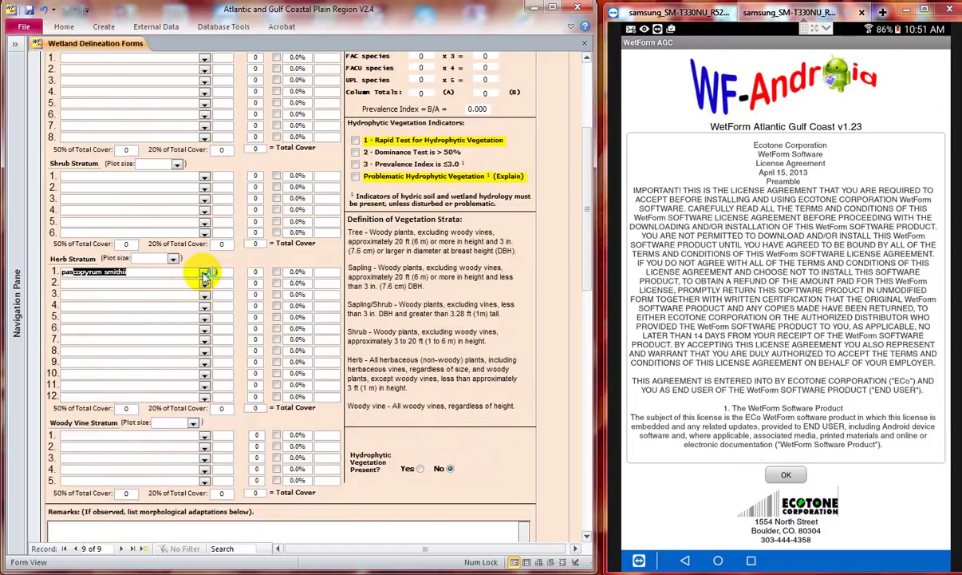
click(205, 273)
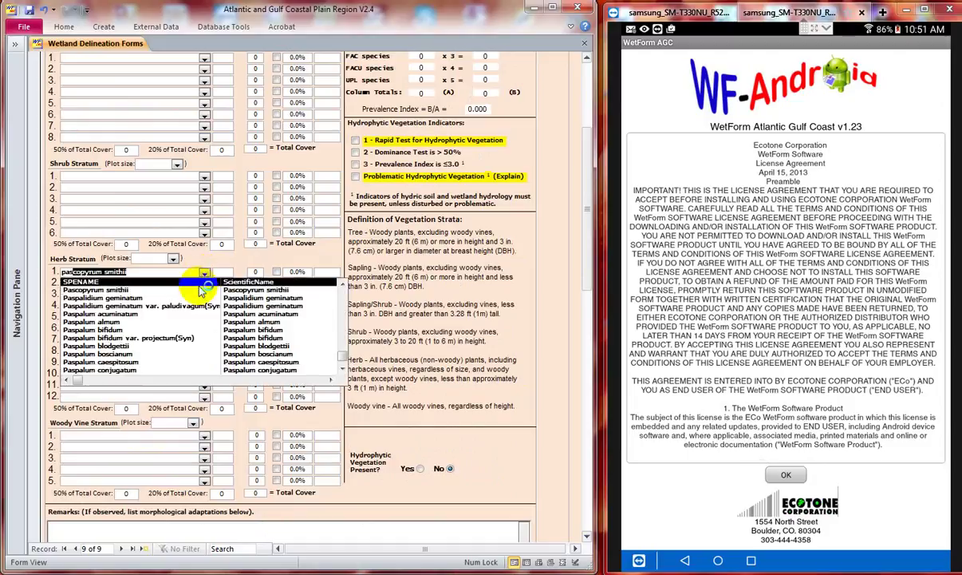
click(200, 289)
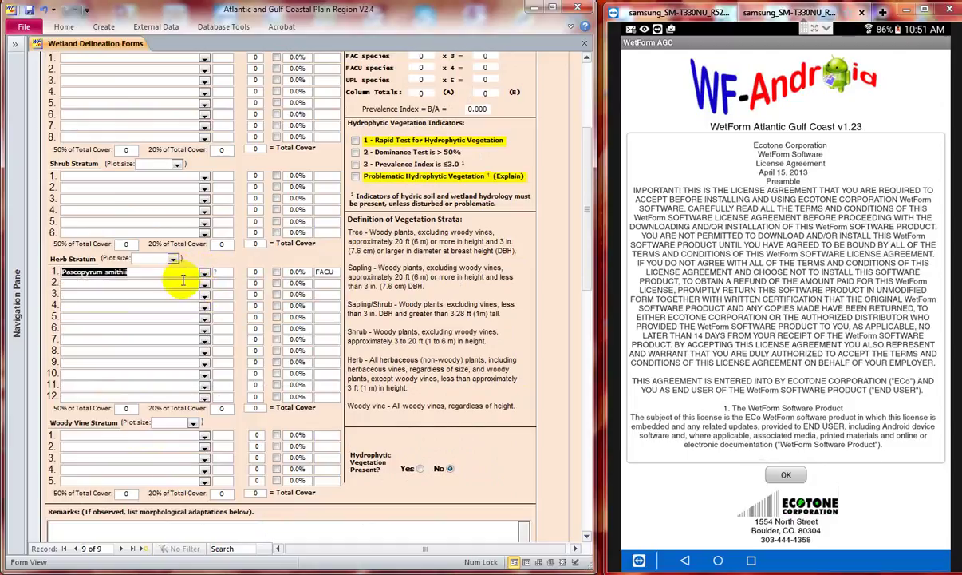
click(256, 272)
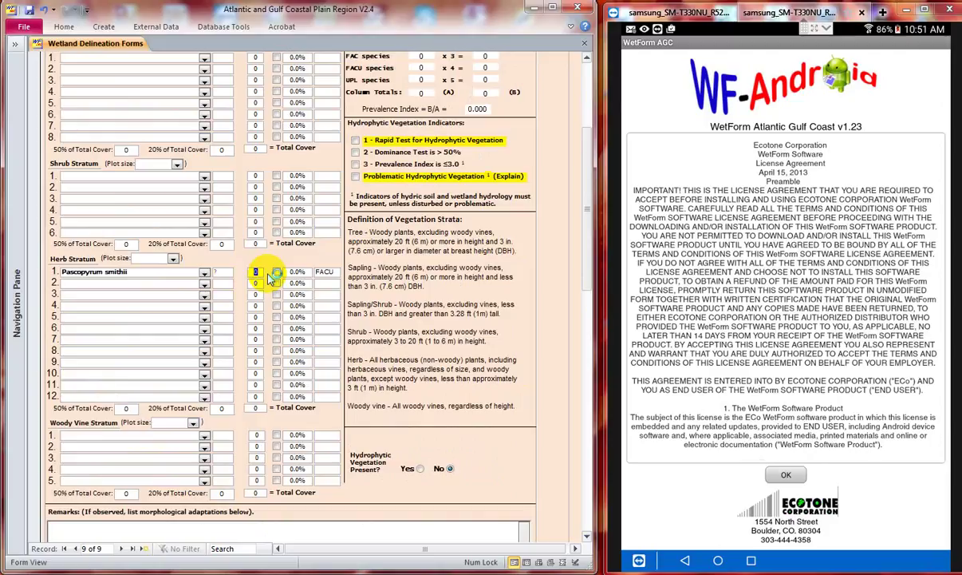
text(12)
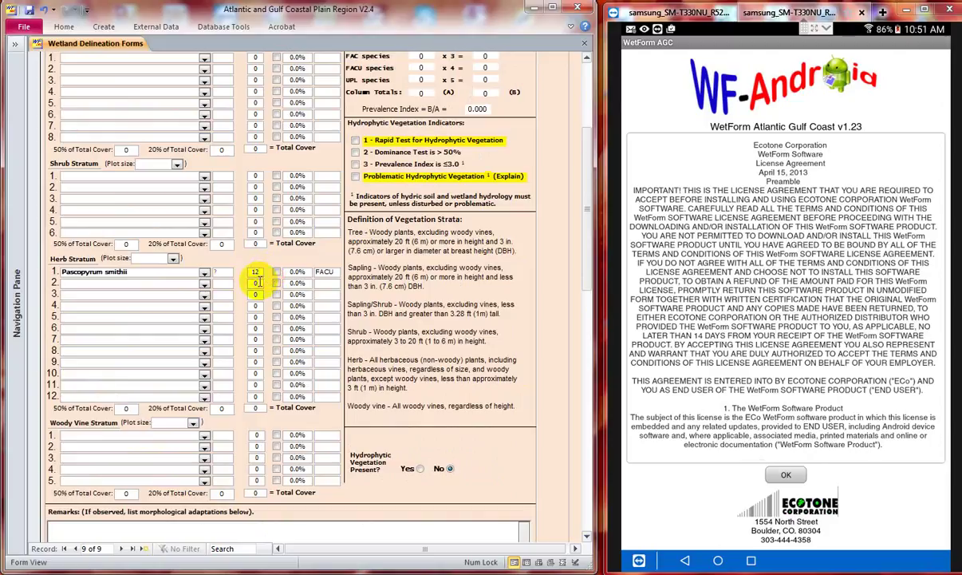
click(256, 283)
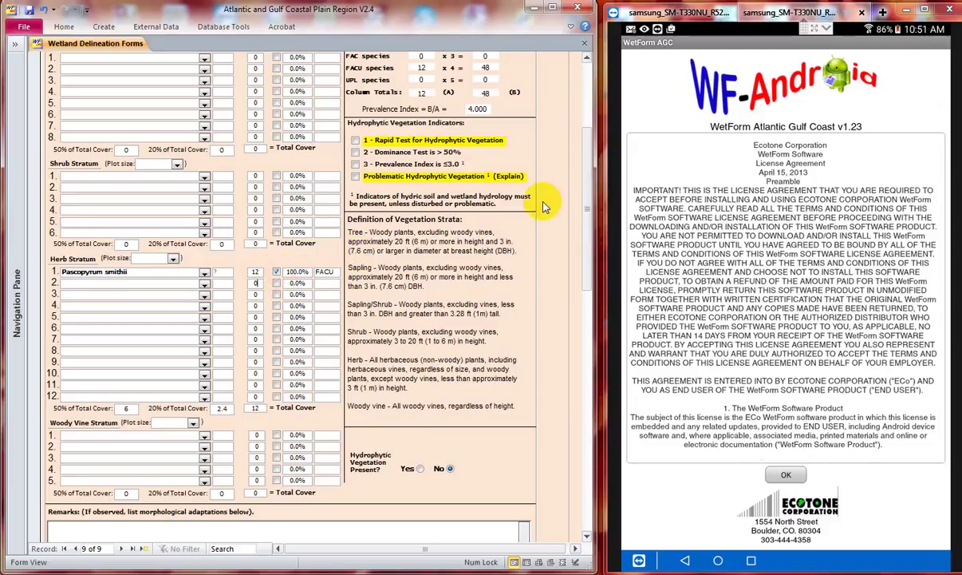
- Choose the synonym Aster acuminatus(Syn) as the second Herb Stratum species
drag(586, 205, 580, 155)
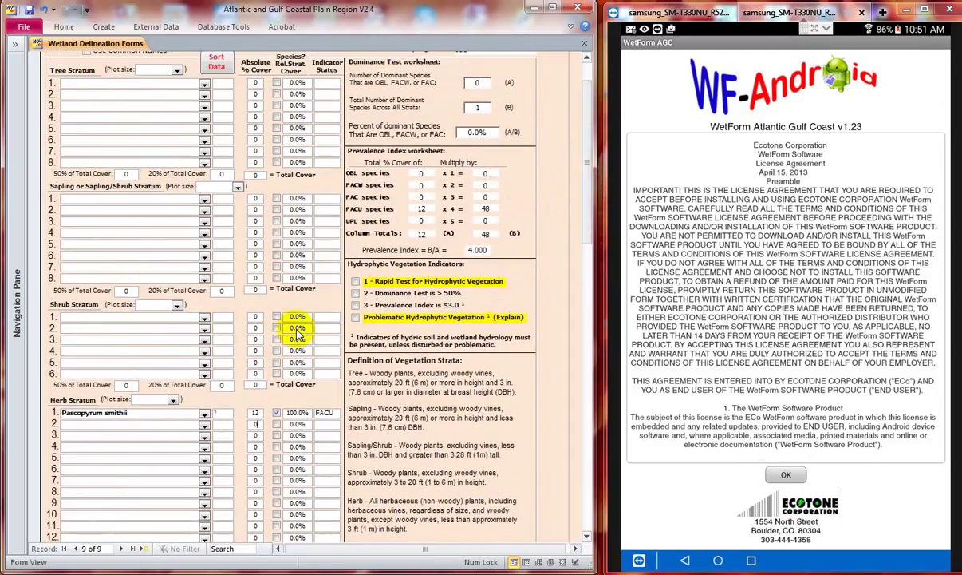
click(171, 423)
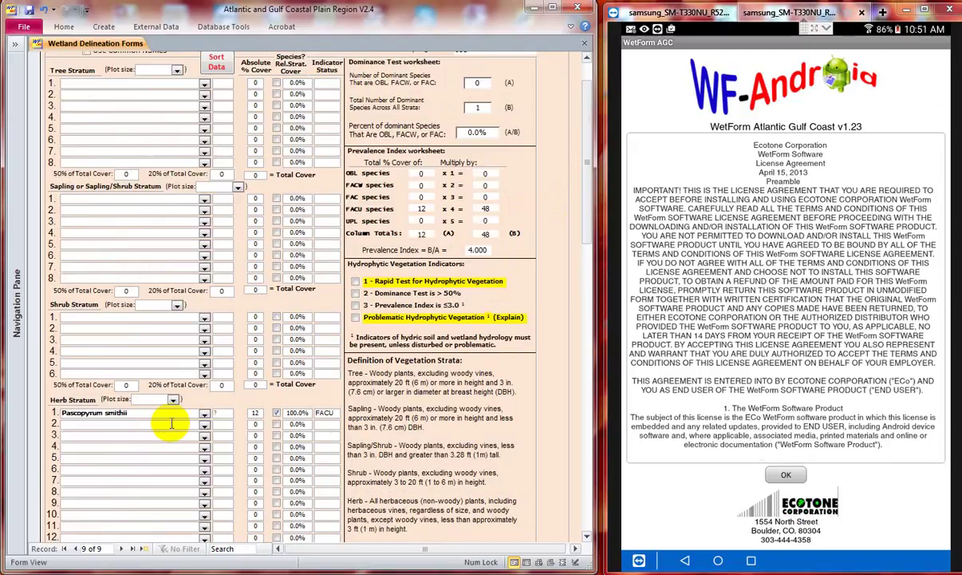
text(aster acuminatus(Syn)
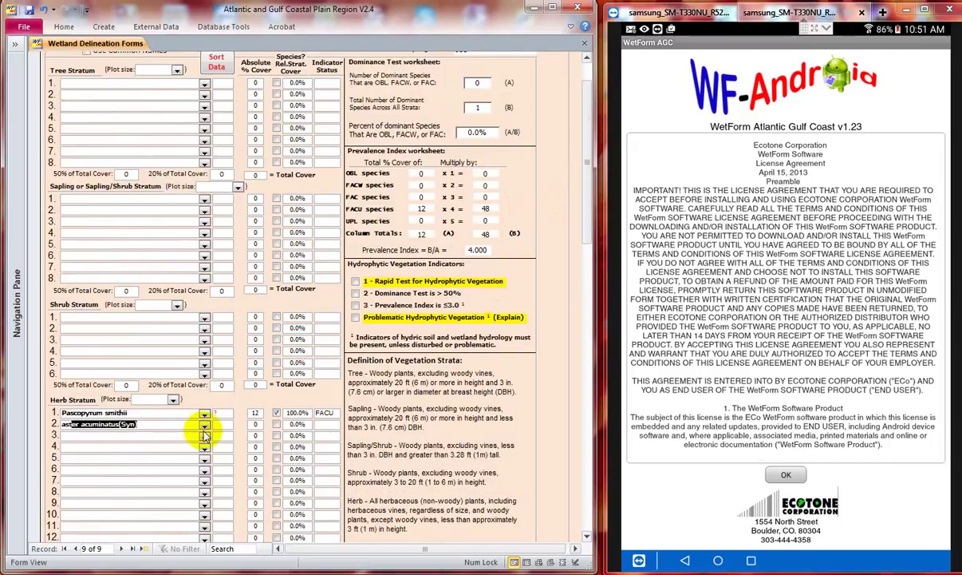
click(204, 425)
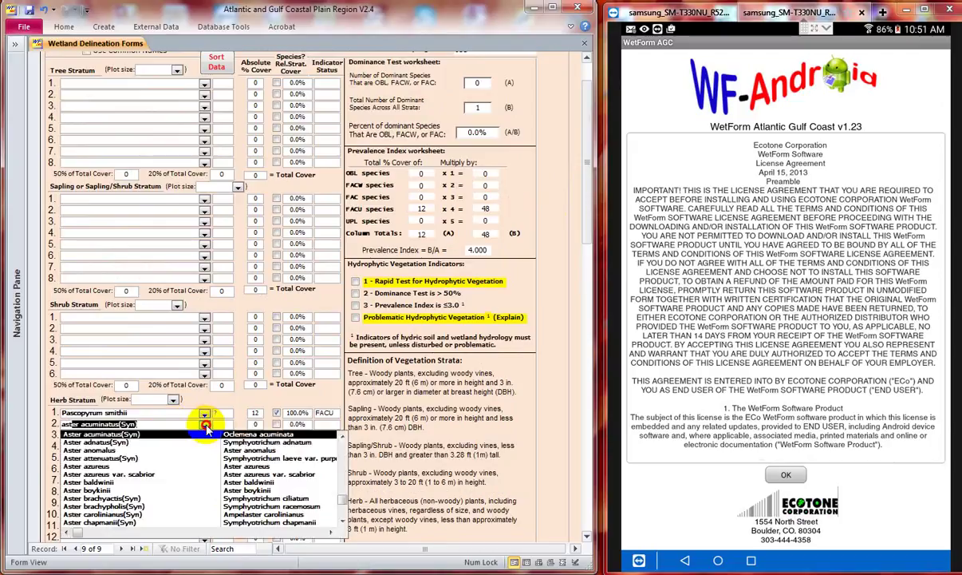
click(149, 435)
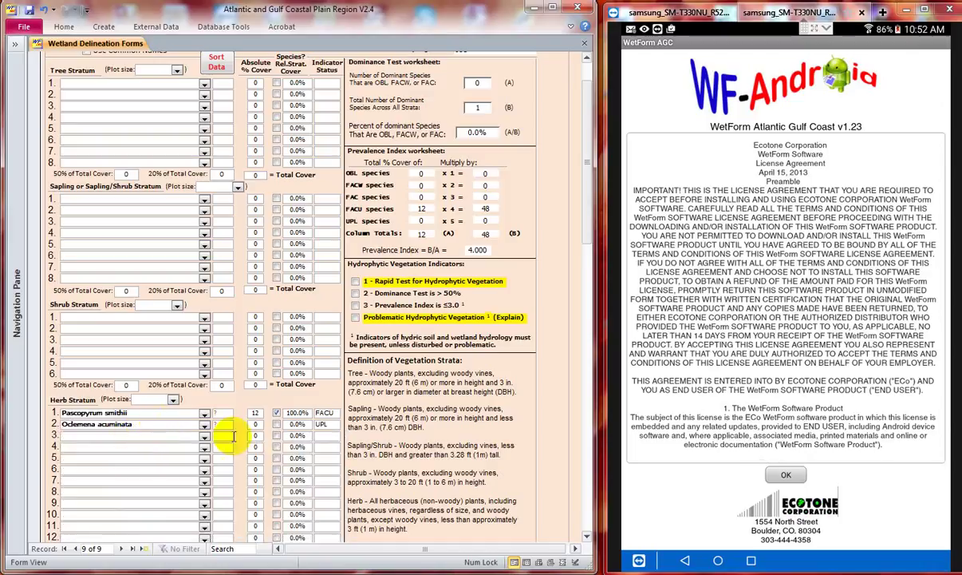
- Set the second Herb Stratum species' absolute cover to 4% and review the Summary of Findings on Page1
click(256, 425)
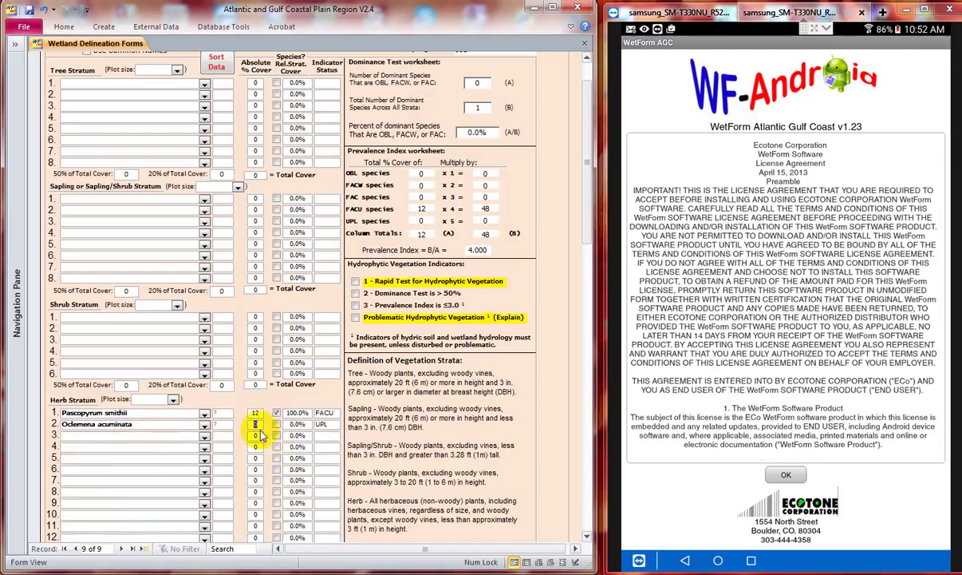
text(4)
click(259, 436)
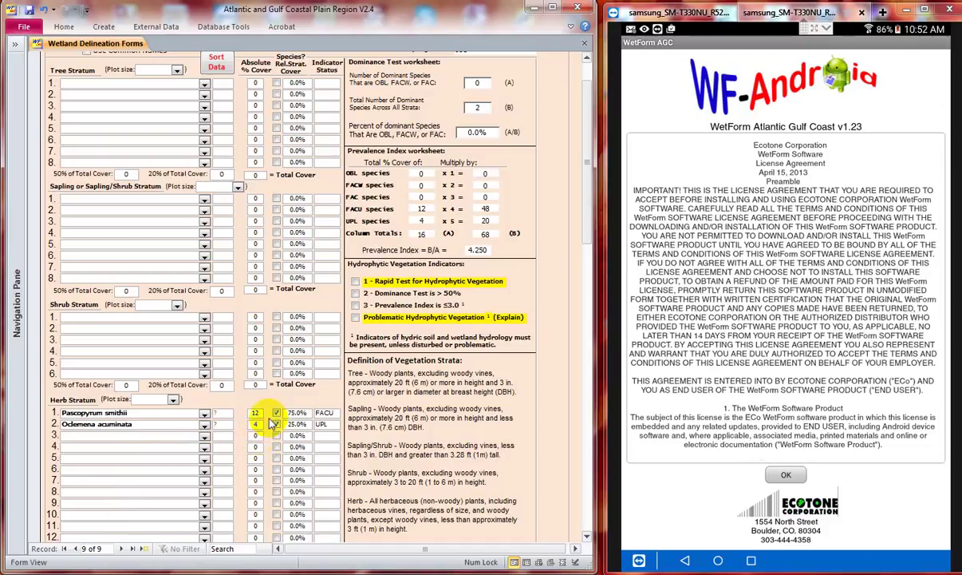
click(256, 425)
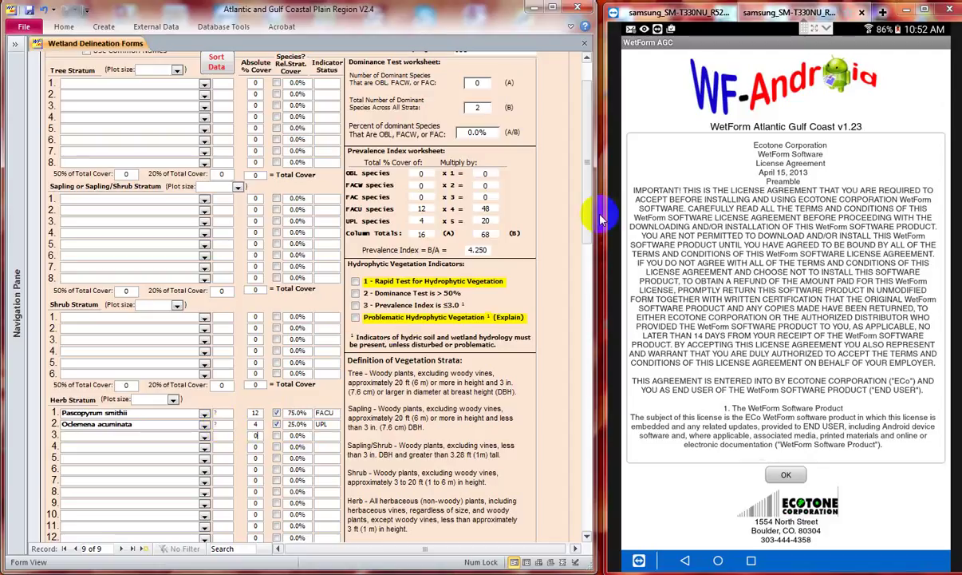
scroll(592, 222, up, 2)
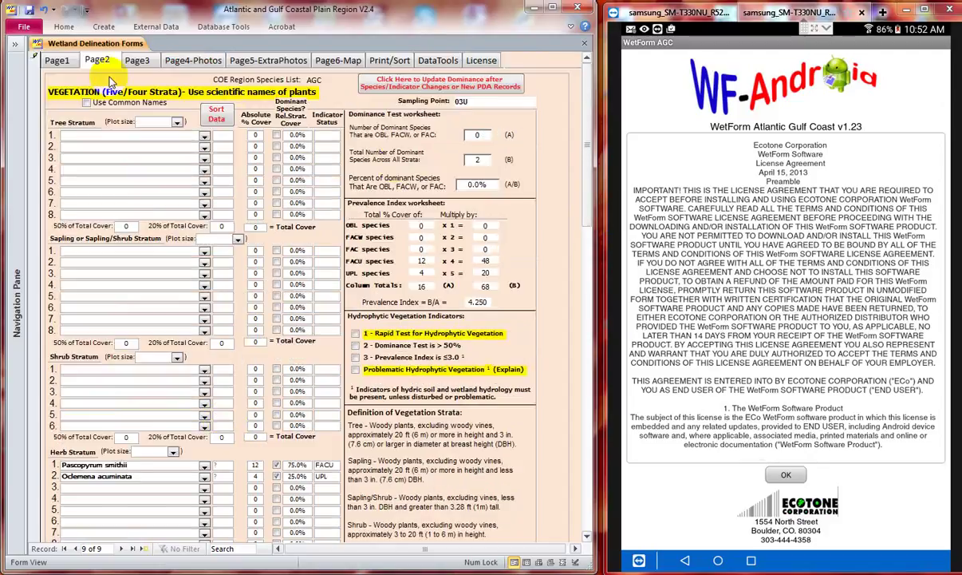
click(66, 62)
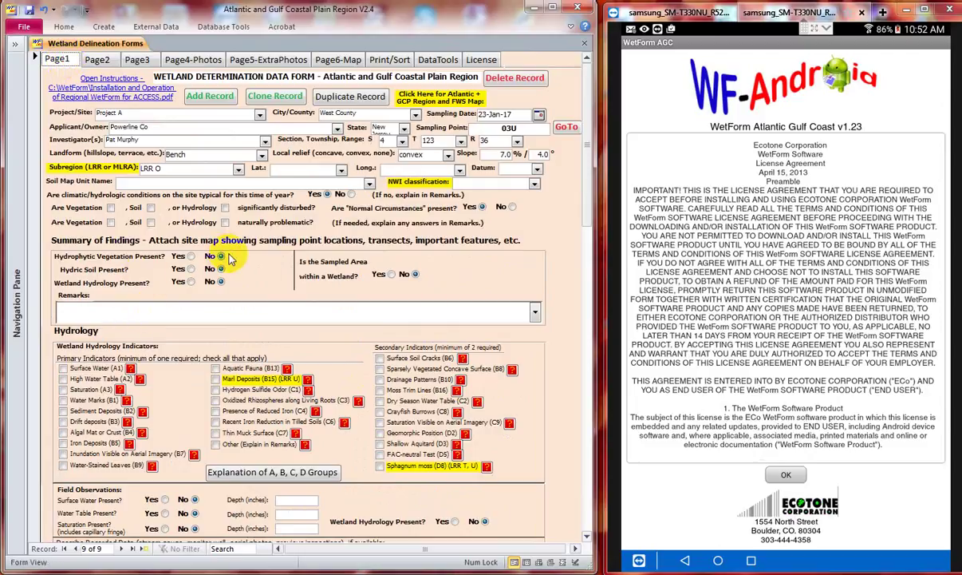
- On Page2, look through the Carex species and choose Carex acutiformis as the third Herb Stratum species
click(98, 61)
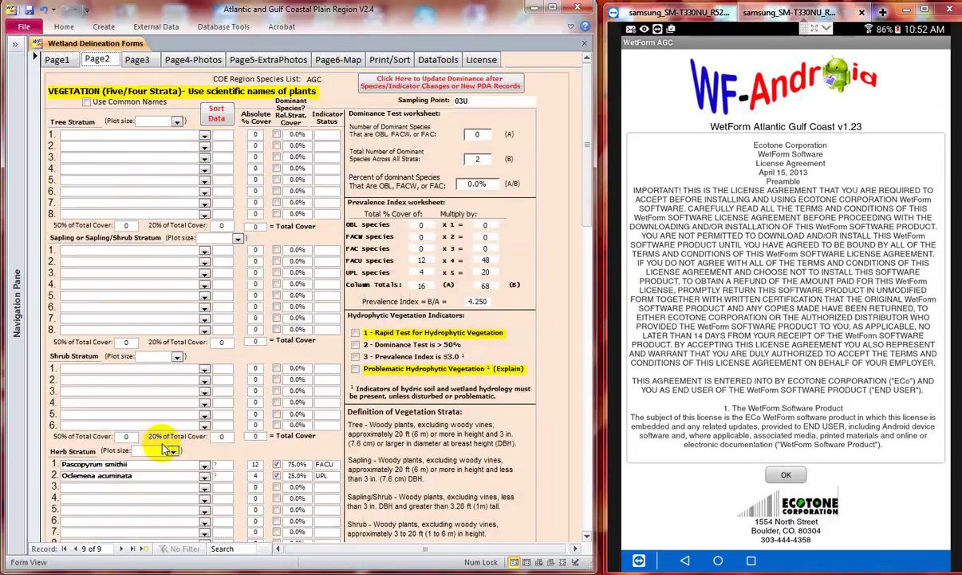
click(189, 486)
text(c)
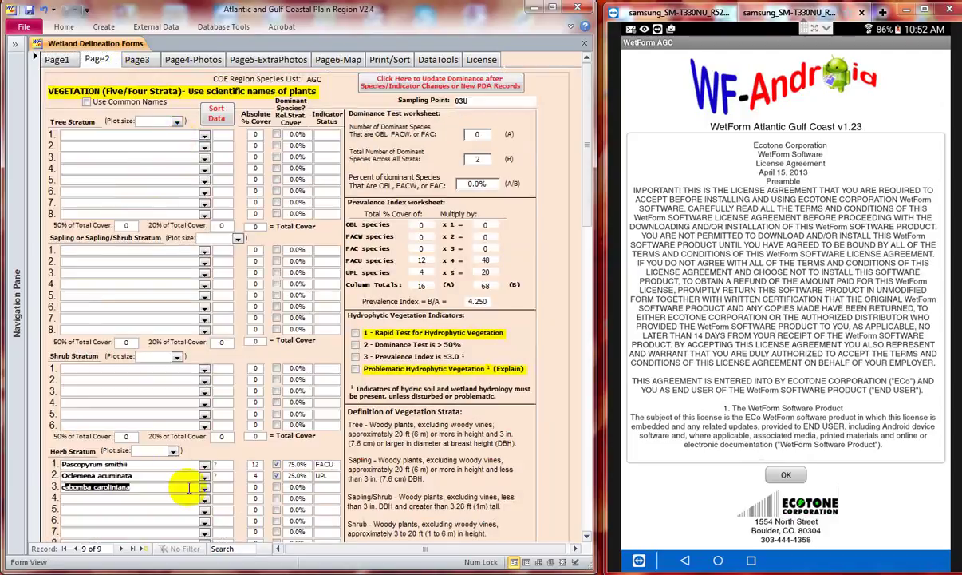
text(arex abscondita)
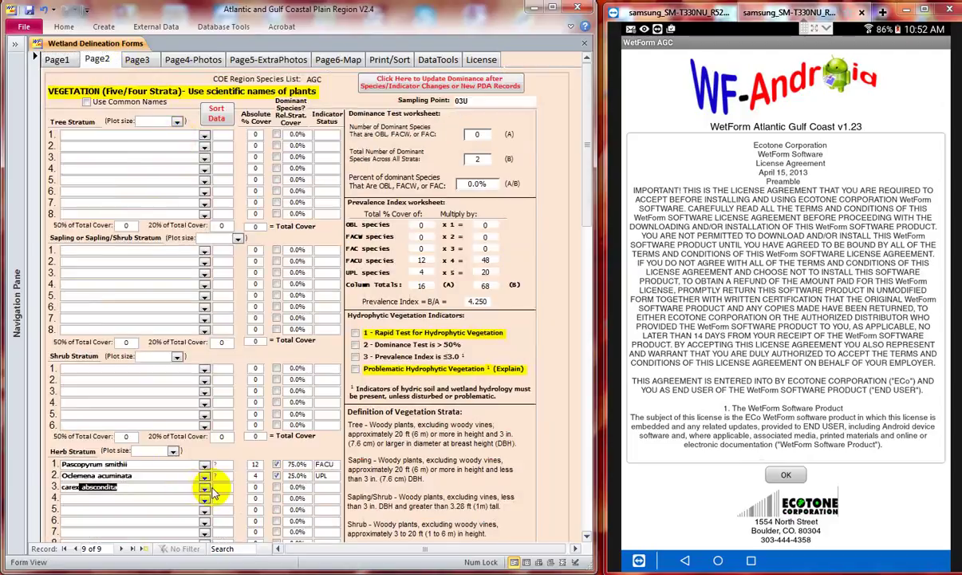
click(205, 488)
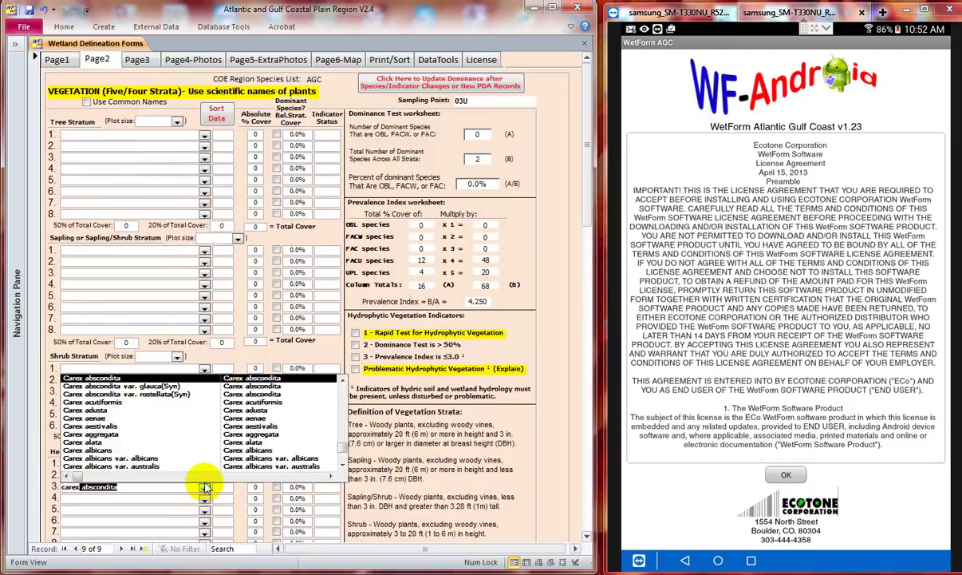
click(330, 477)
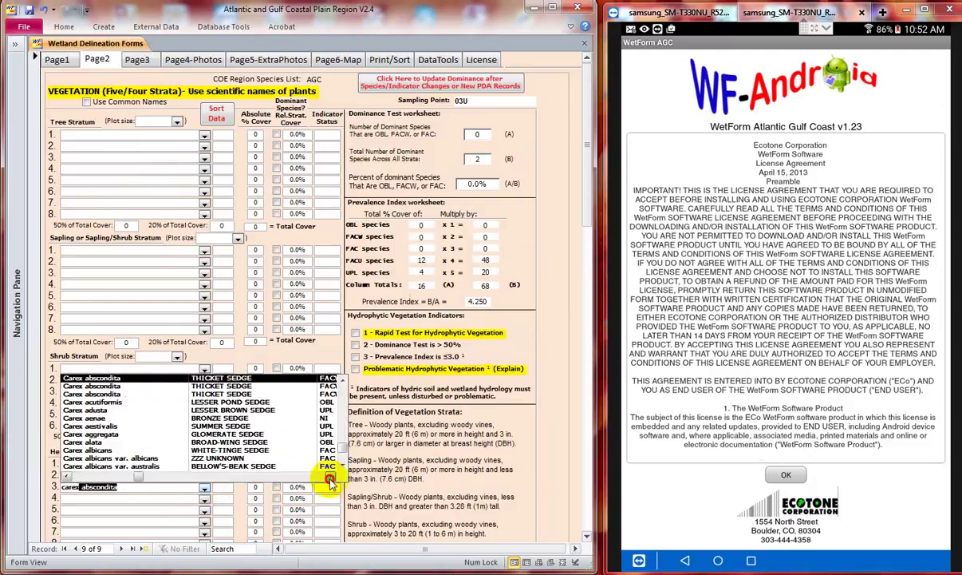
click(330, 477)
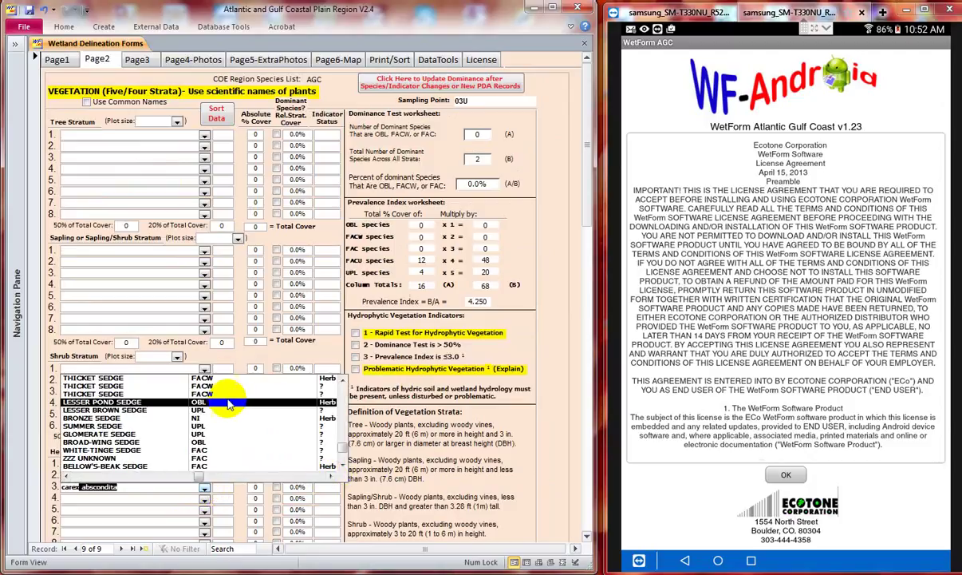
click(227, 402)
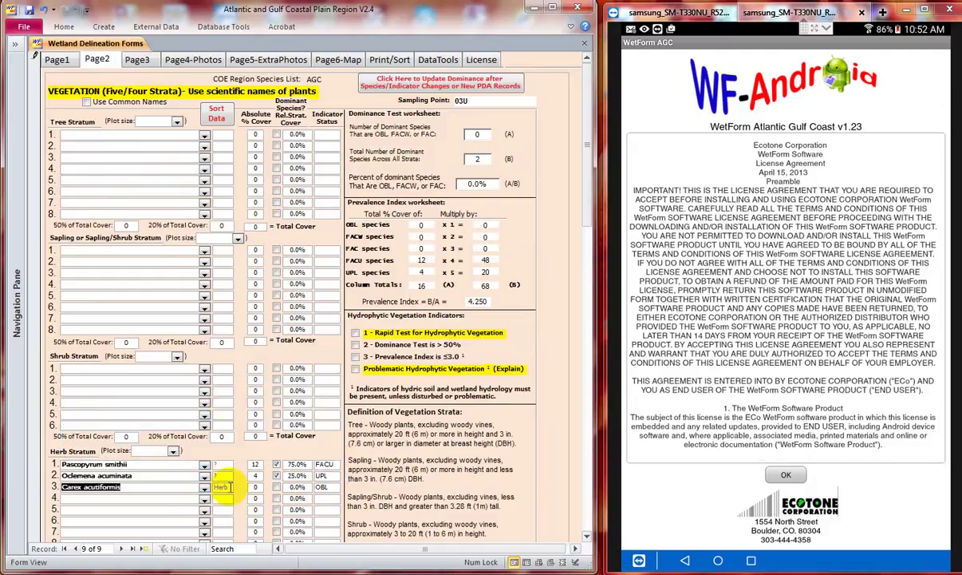
- Set the absolute cover of Carex acutiformis to 24% and check the Summary of Findings on Page1 against Page2
click(255, 487)
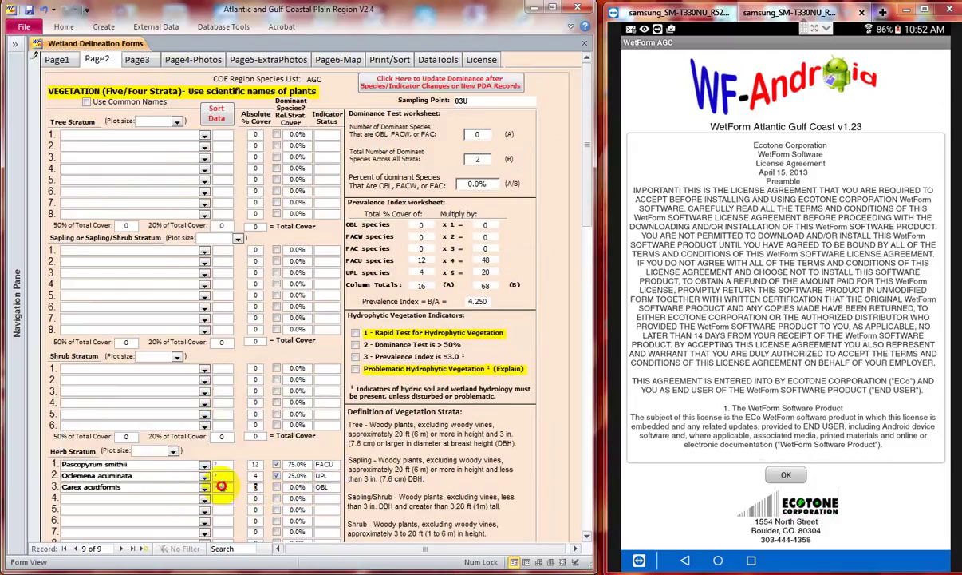
text(24)
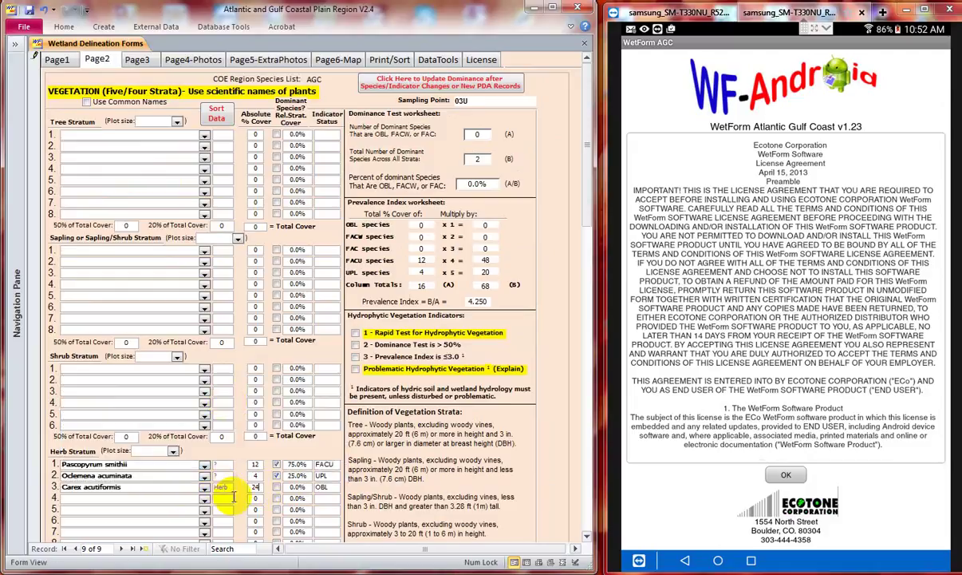
click(257, 498)
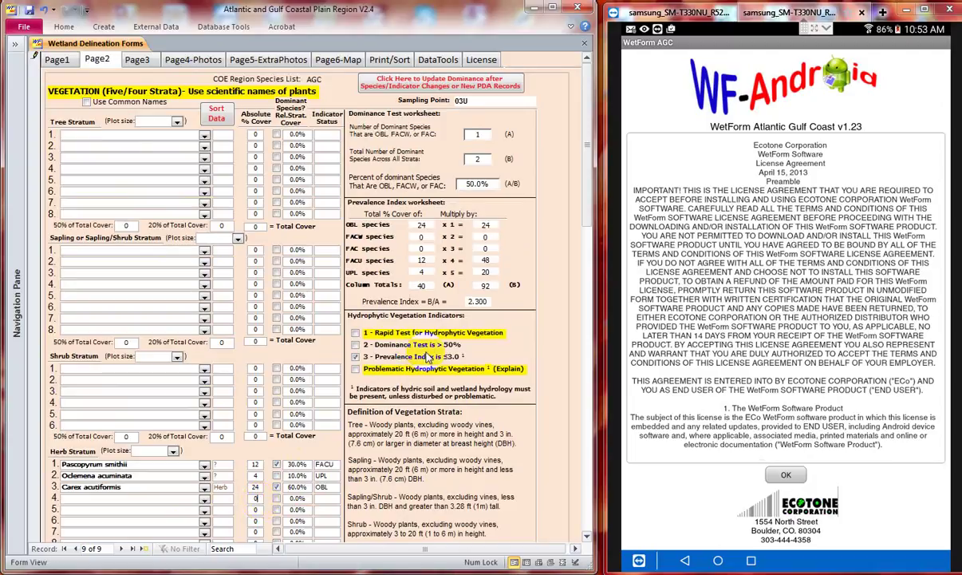
click(57, 60)
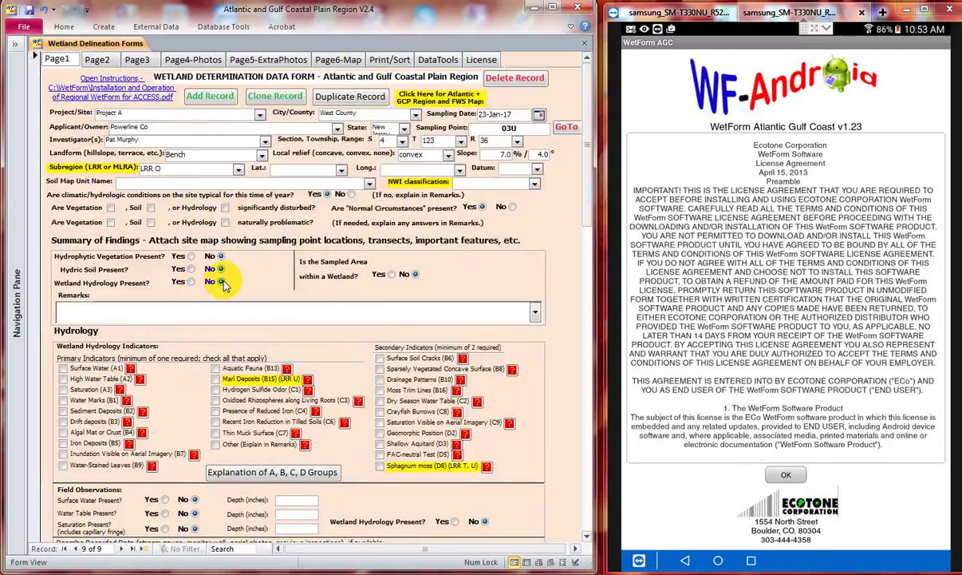
click(99, 61)
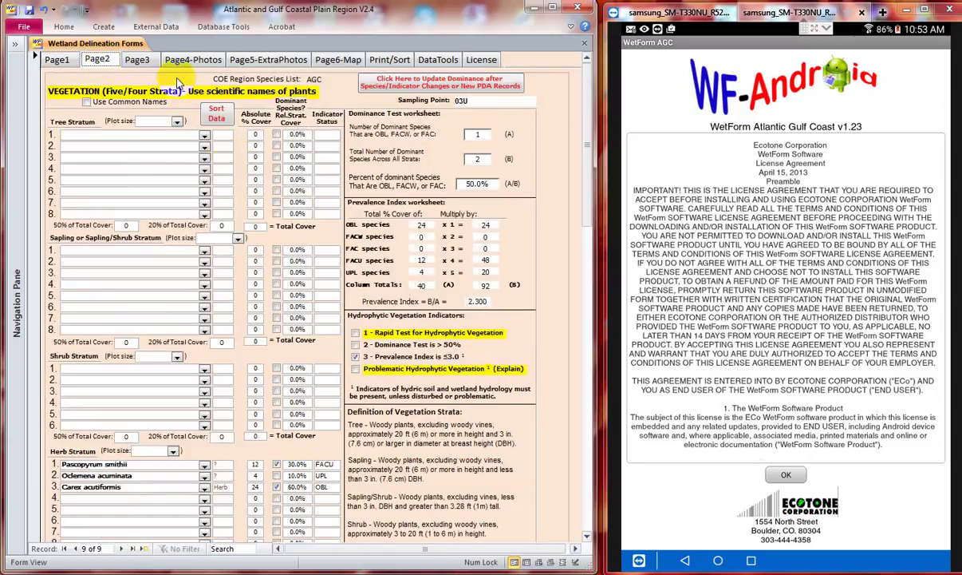
- On Page1, mark Drainage Patterns (B10) and Dry Season Water Table (C2) as secondary wetland hydrology indicators
click(57, 60)
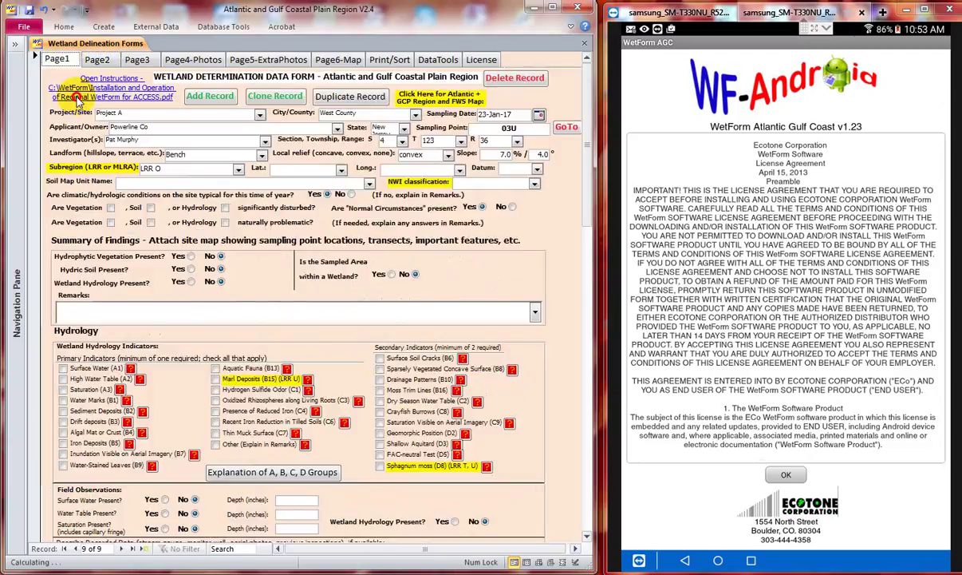
click(380, 379)
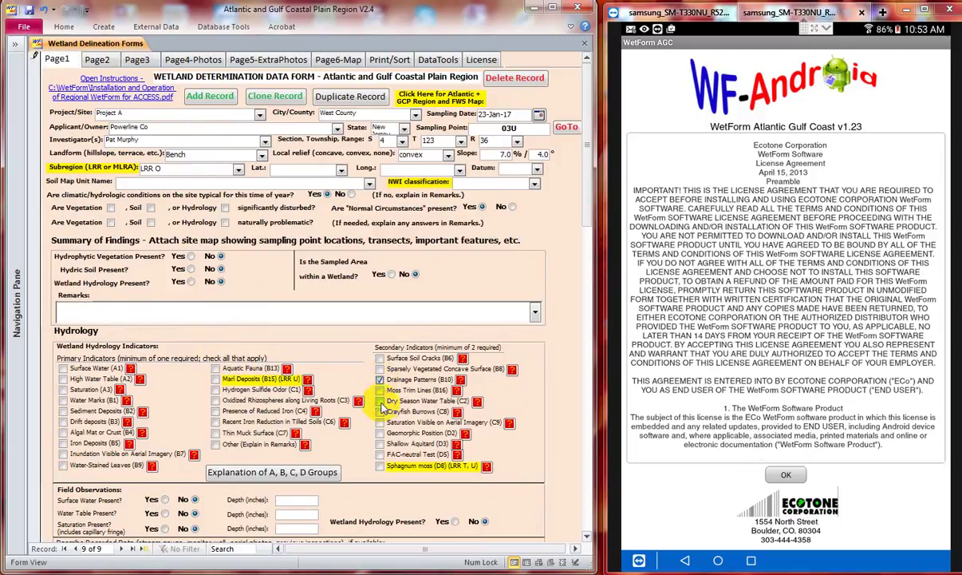
click(379, 401)
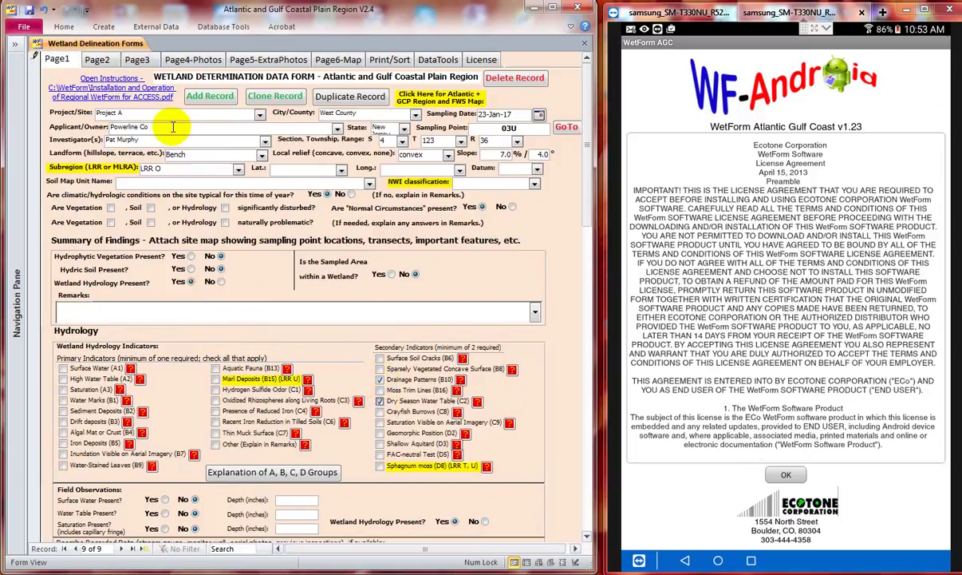
- On Page3, mark Red Parent Material (TF2) as a problematic hydric soil indicator, and review Page2 and the Page1 findings
click(137, 60)
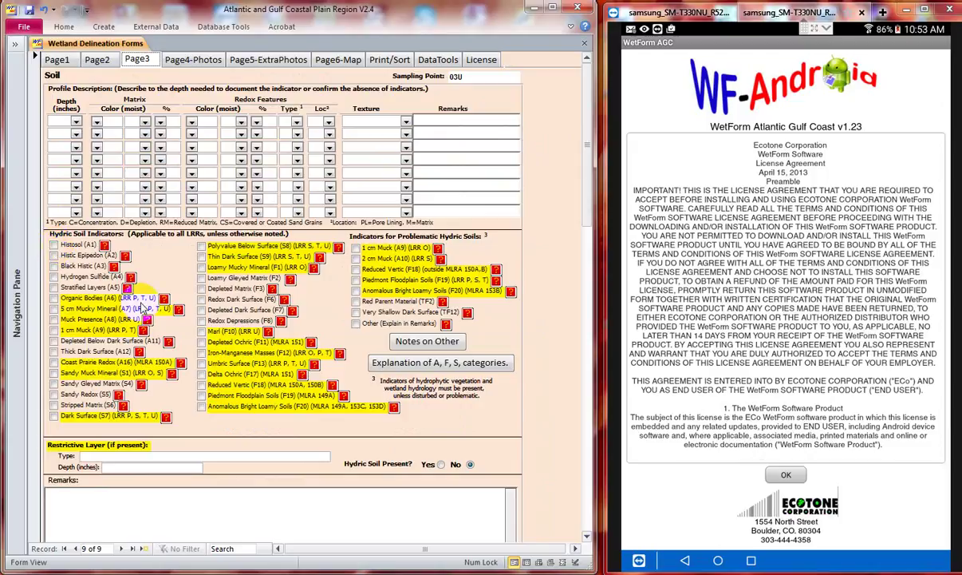
click(356, 302)
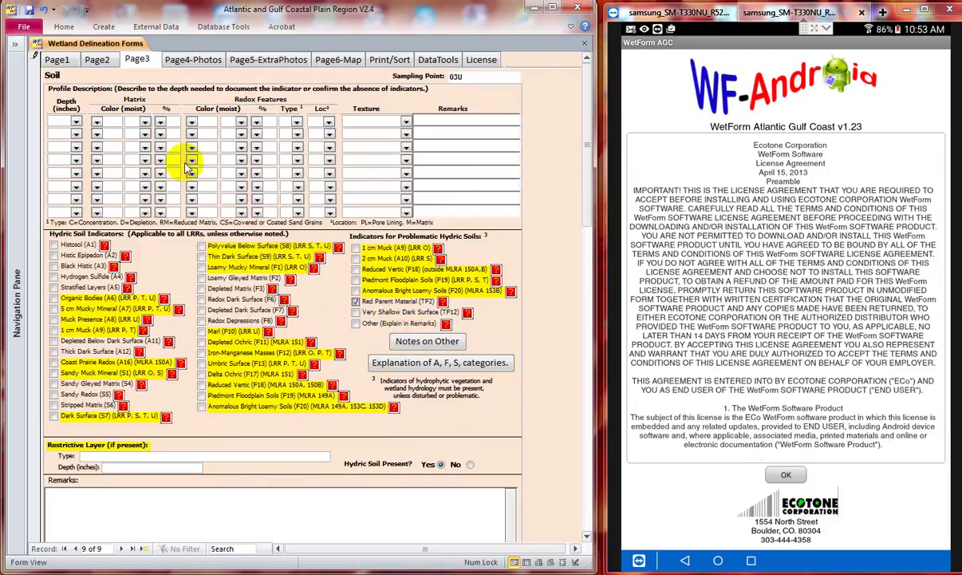
drag(587, 179, 576, 161)
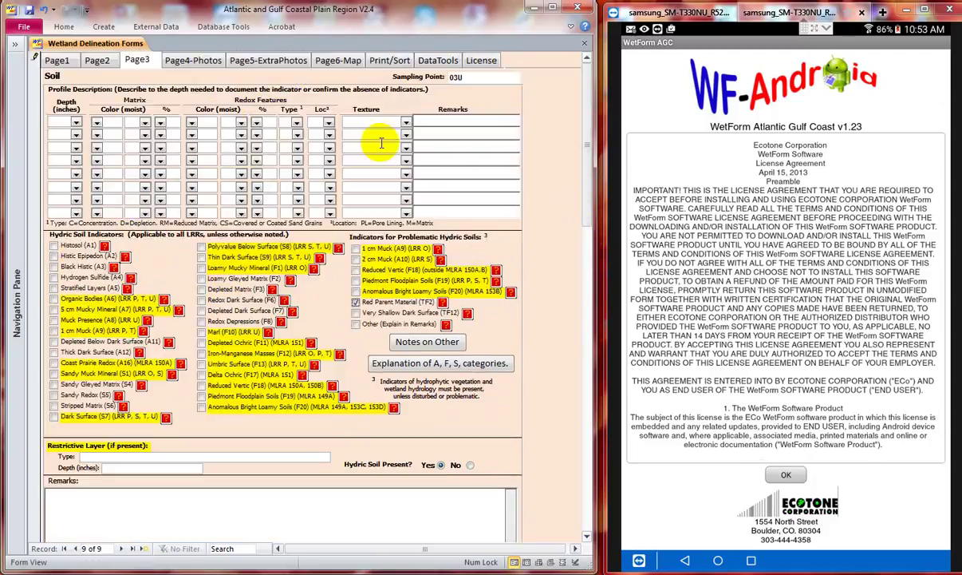
click(98, 61)
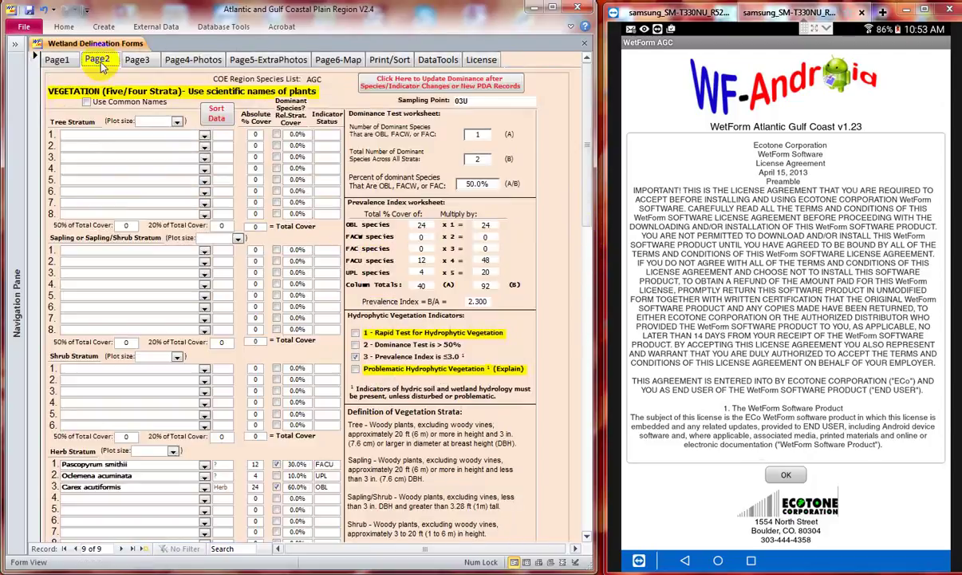
click(60, 62)
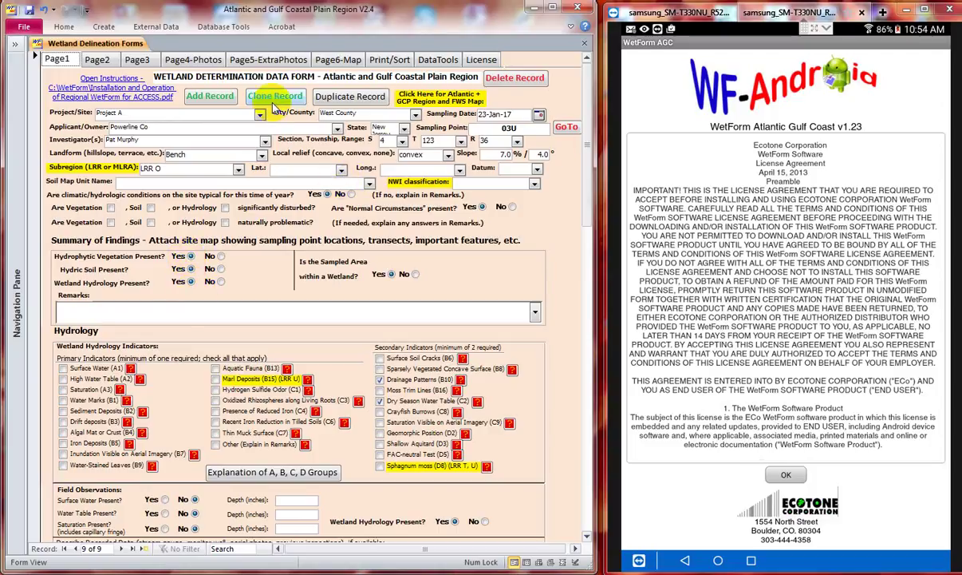
- Add a new blank record and enter project C as its Project/Site
click(212, 97)
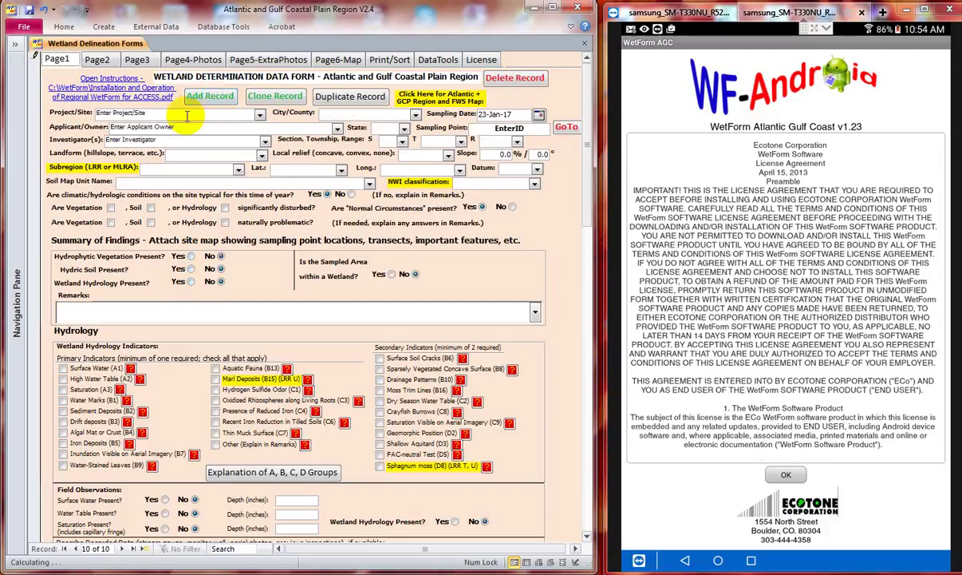
click(185, 115)
drag(185, 115, 79, 113)
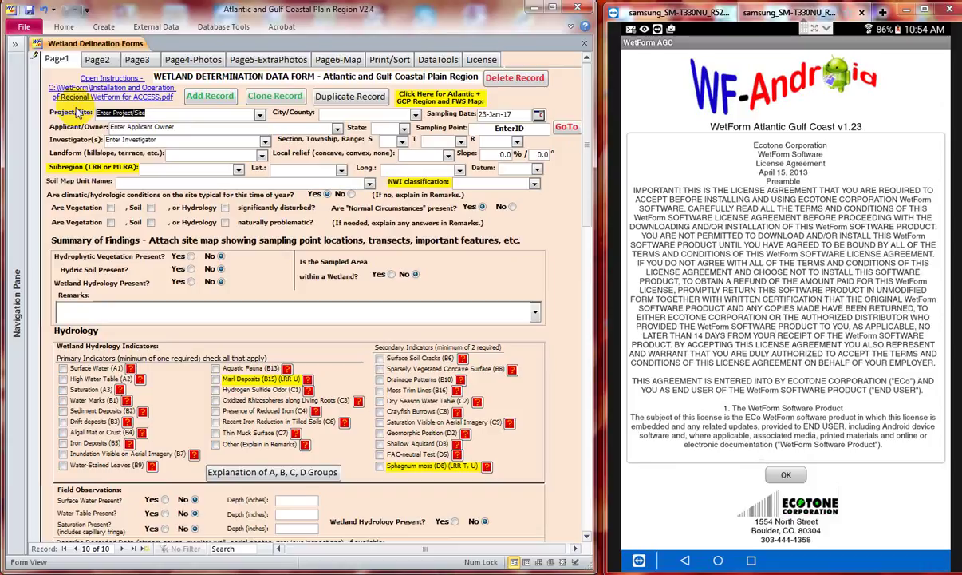
text(project c)
key(BackSpace)
text(C)
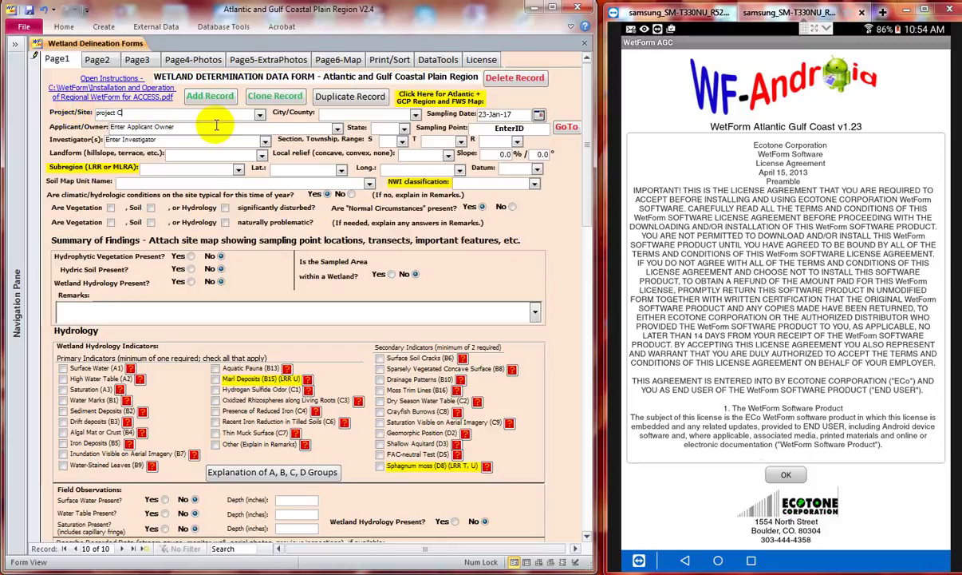
- Set the new record's City/County to East County and its Applicant/Owner to Coal mine
click(415, 115)
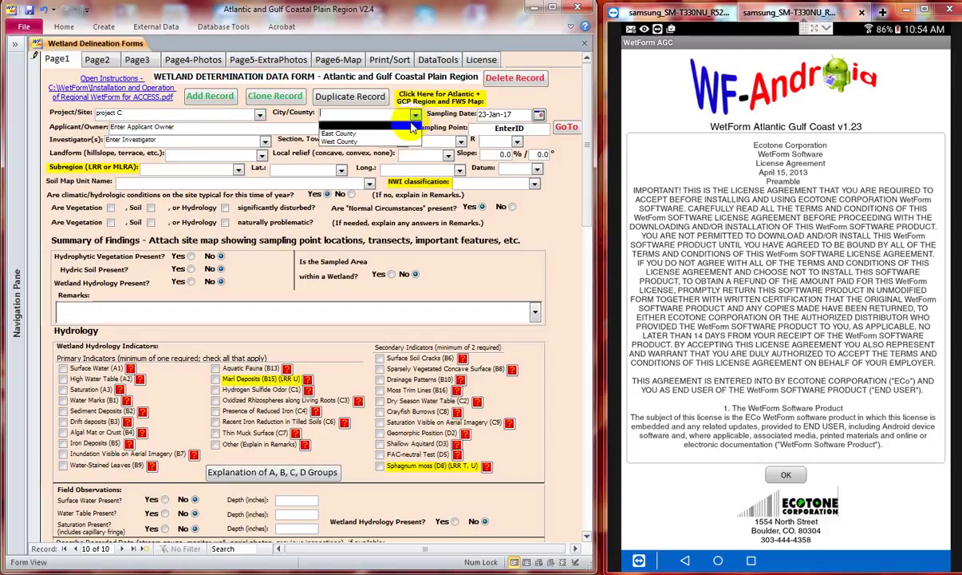
click(339, 133)
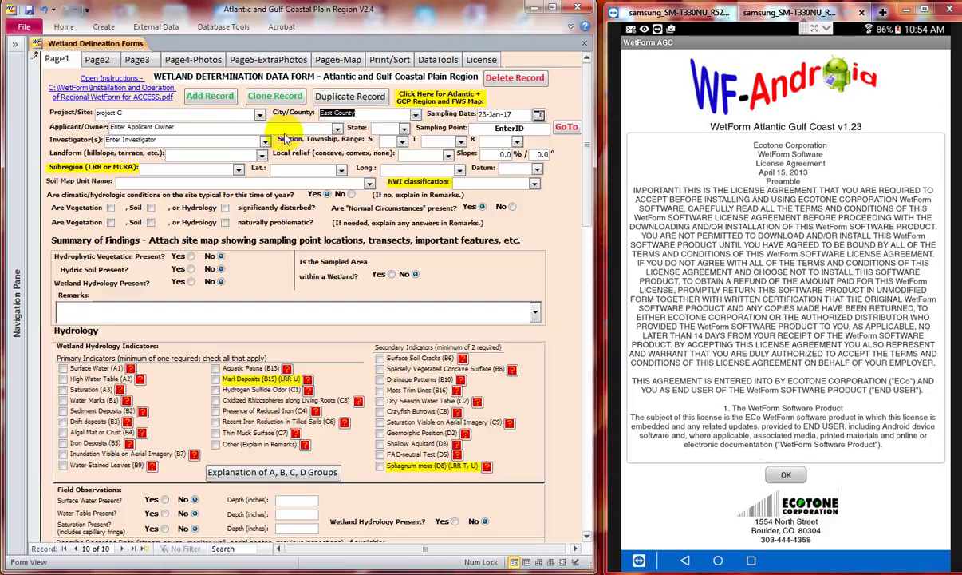
click(338, 129)
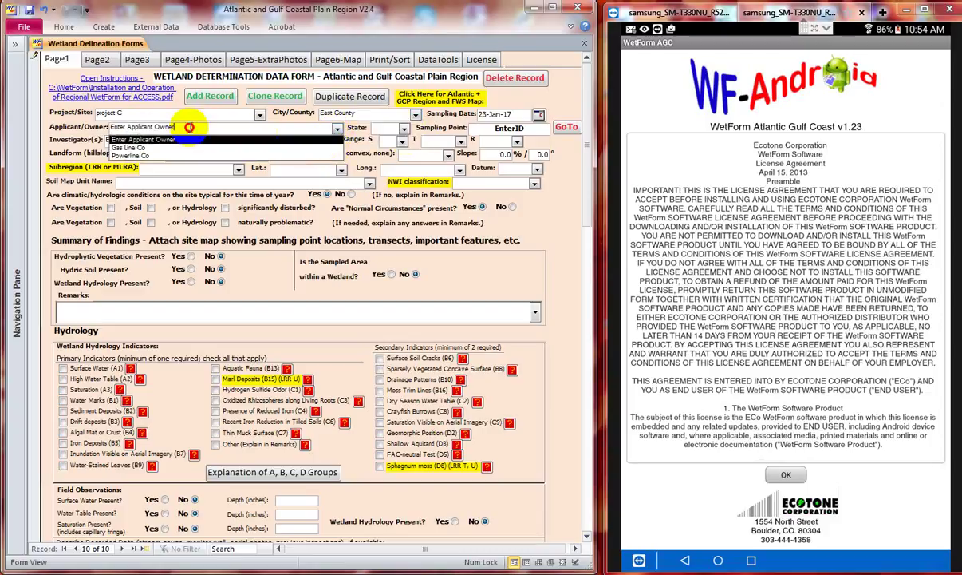
text(C)
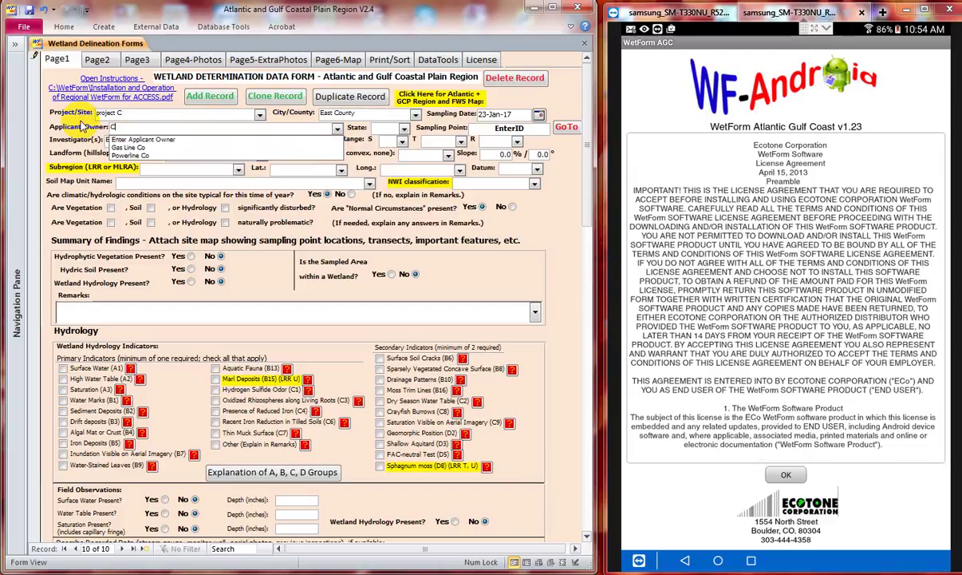
text(oal mine)
click(163, 123)
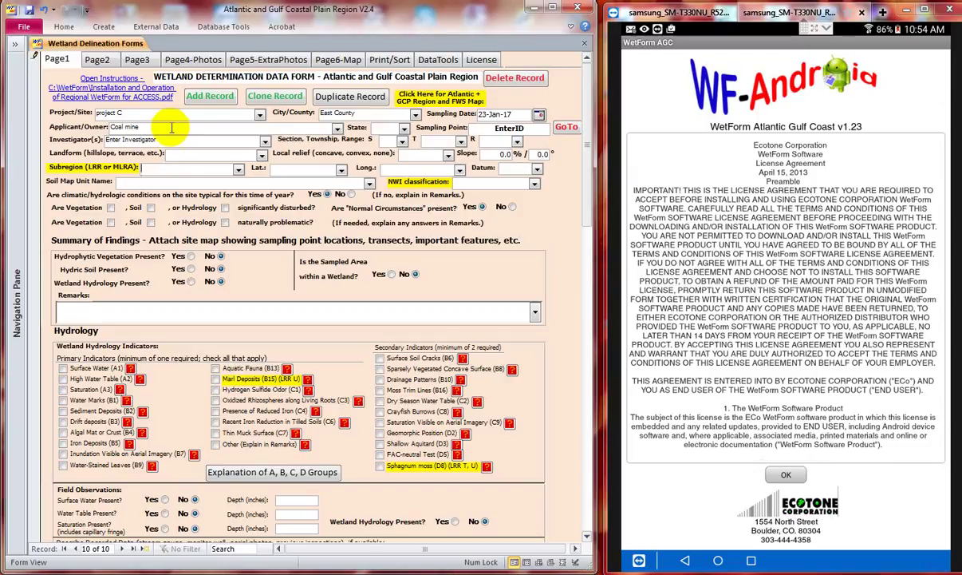
- Choose the existing investigator for the new record and open its Soil form on Page3
click(260, 142)
click(255, 162)
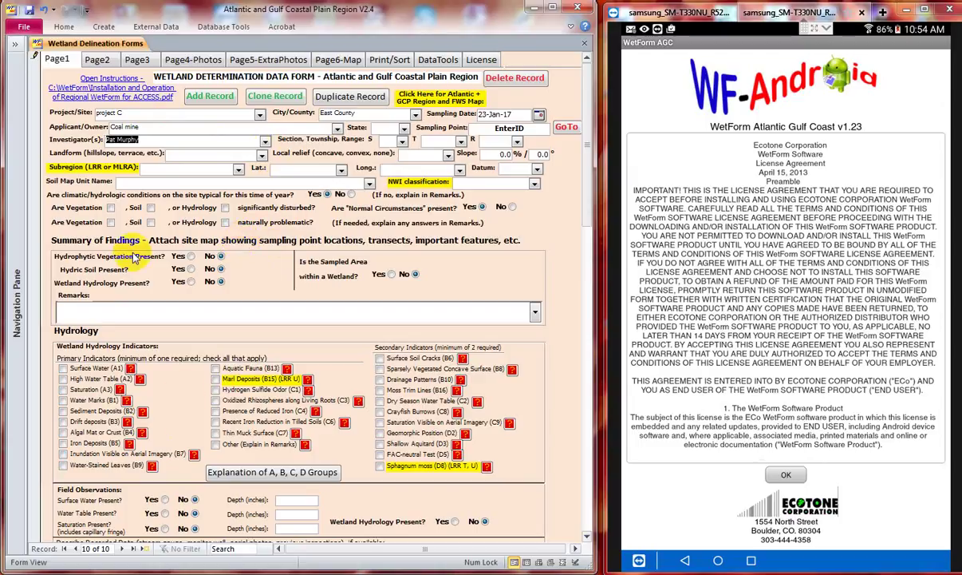
click(142, 63)
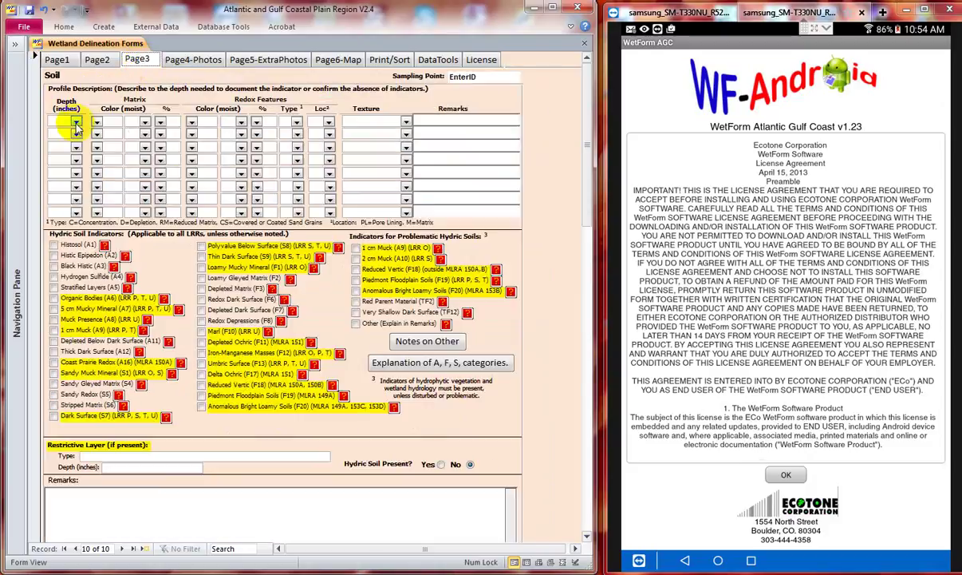
- On Page3, set the first soil profile row's depth to 0-6 and the second row's depth to 6-12
click(76, 122)
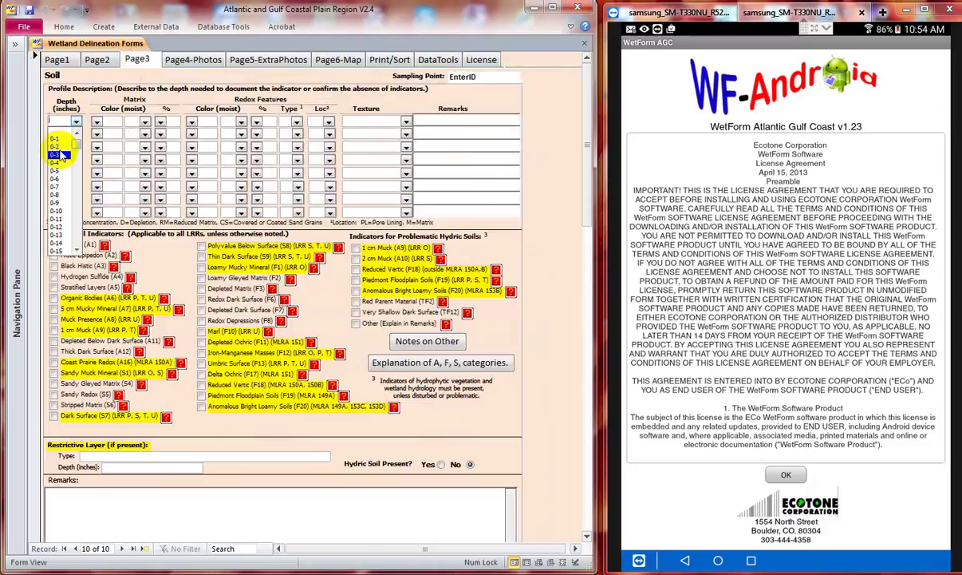
click(63, 181)
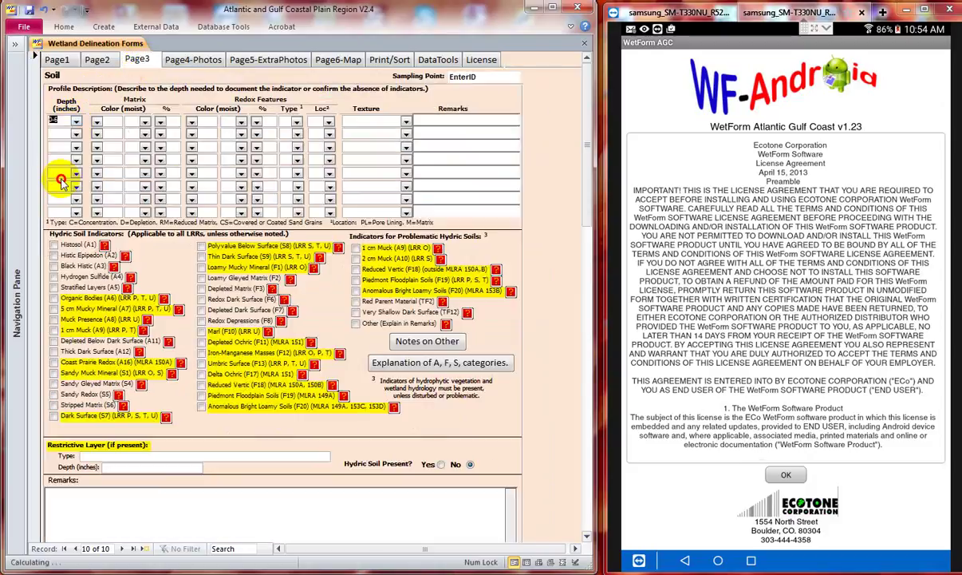
click(76, 135)
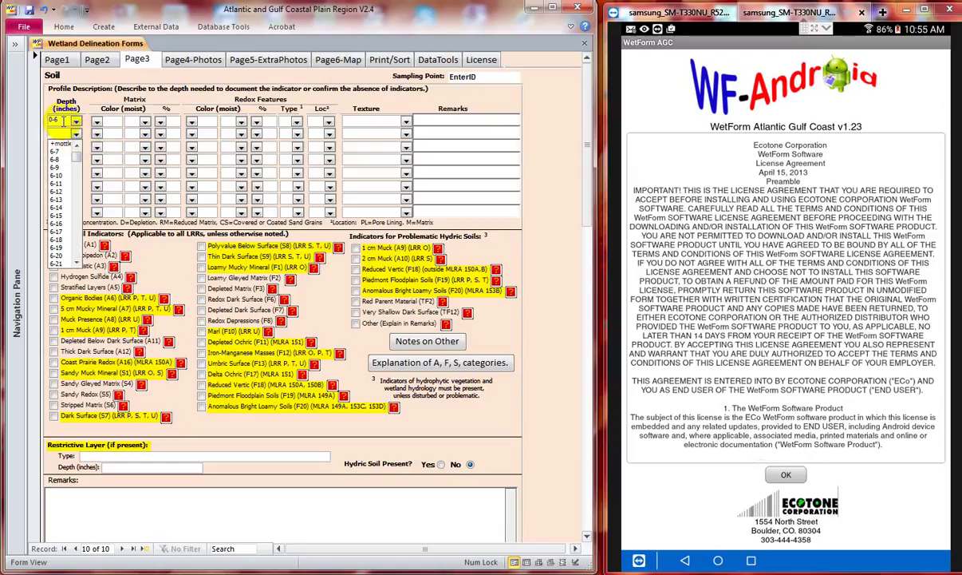
click(58, 192)
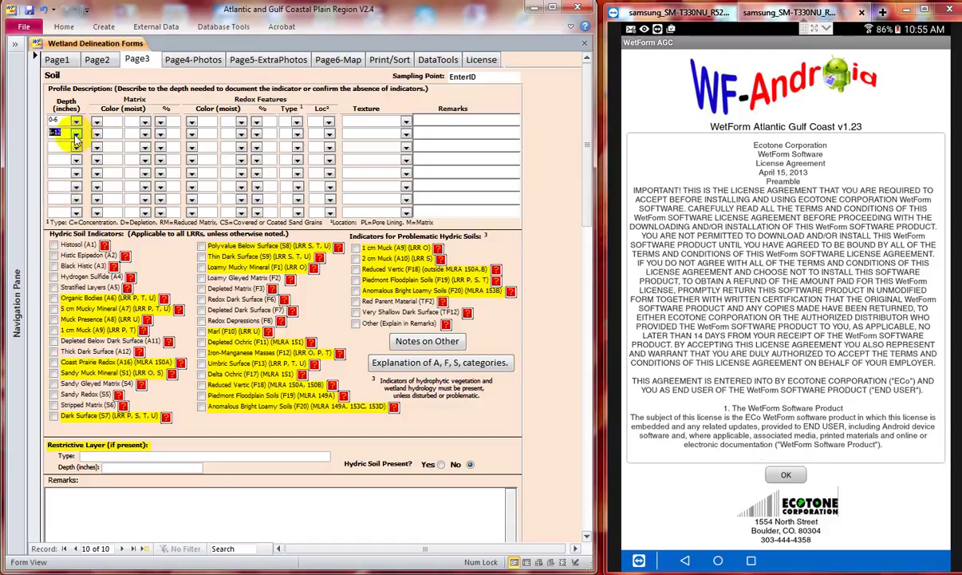
- Set the 6-12 inch layer's matrix color to 10YR 5/8 and its matrix percentage to 65
click(97, 133)
click(94, 146)
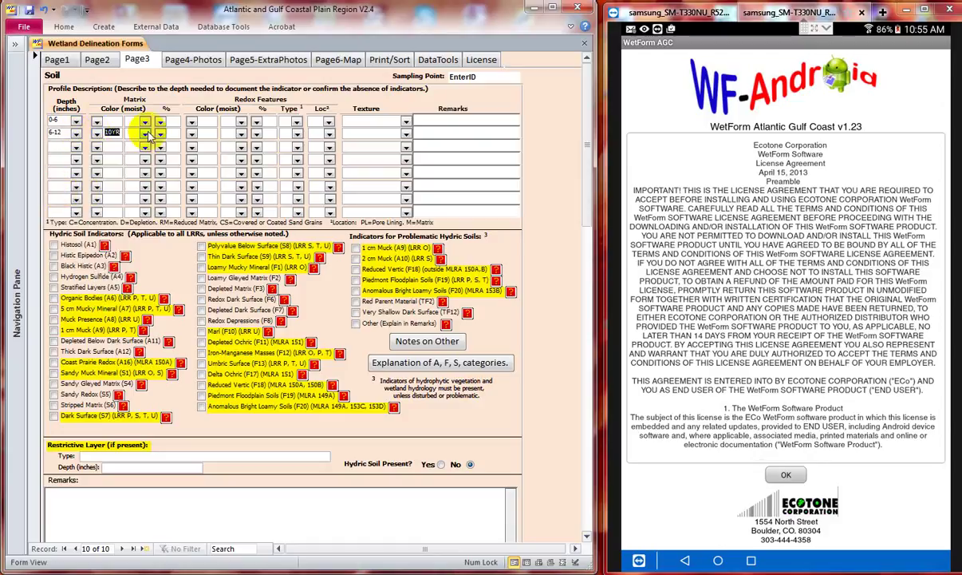
click(145, 134)
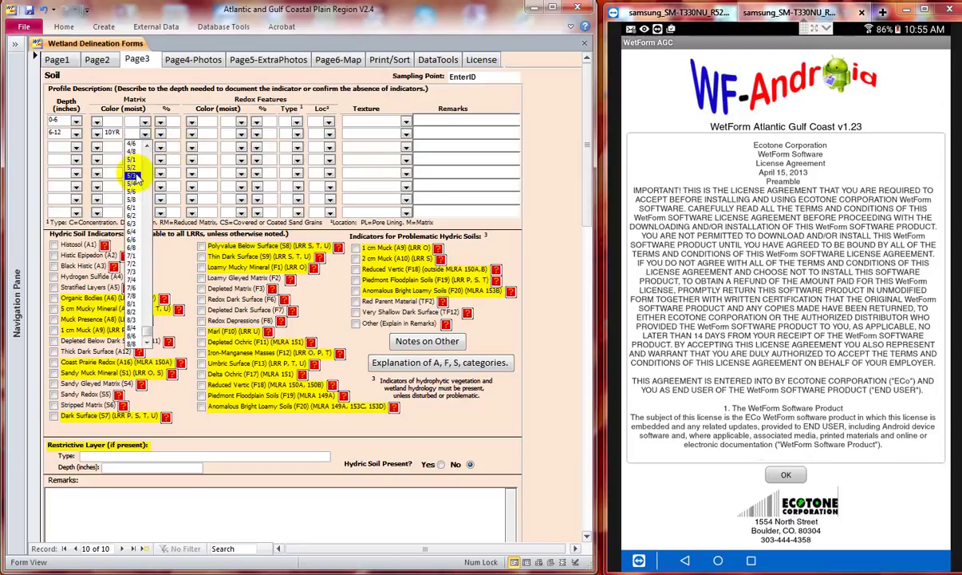
click(130, 200)
click(160, 134)
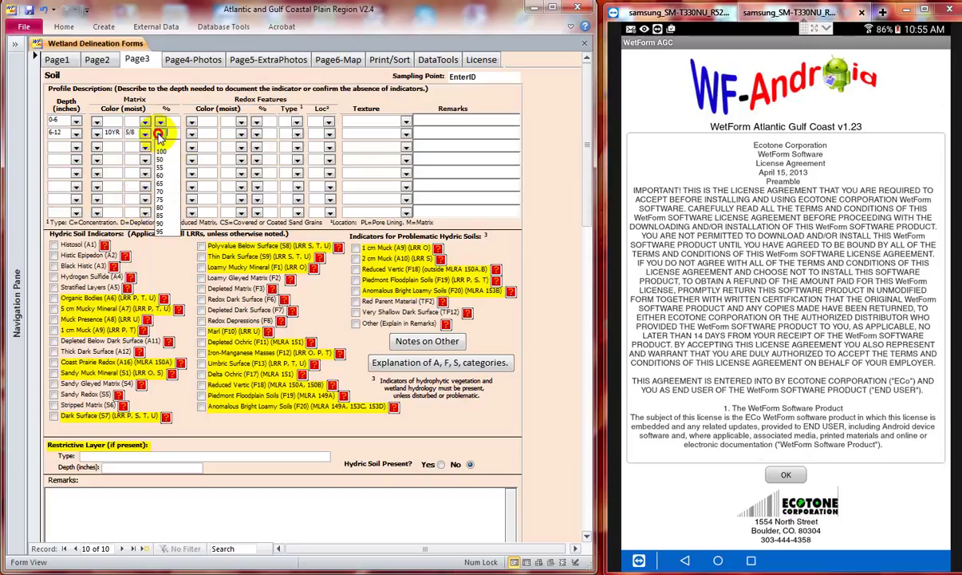
click(160, 182)
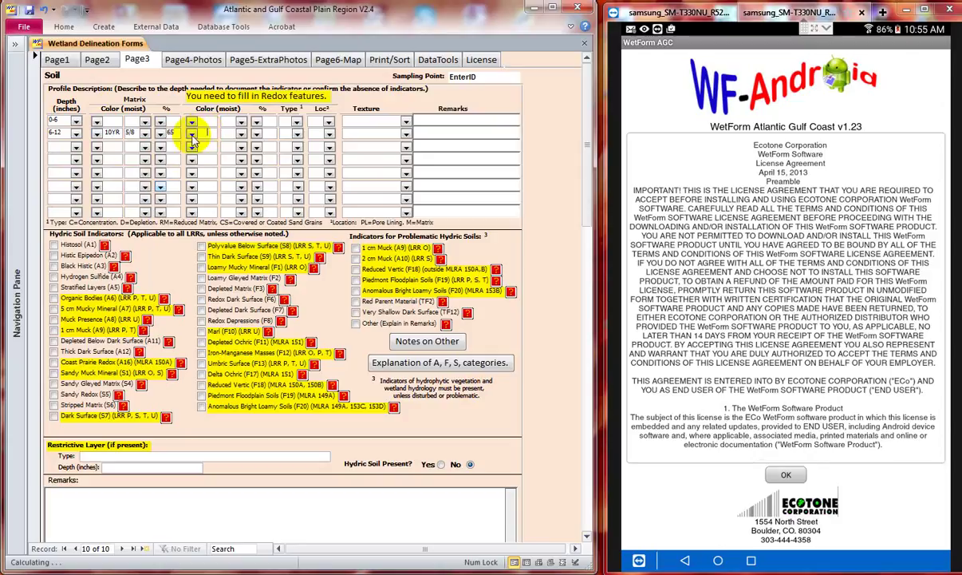
- Set the 6-12 inch layer's redox feature color to 5YR 2/1
click(192, 133)
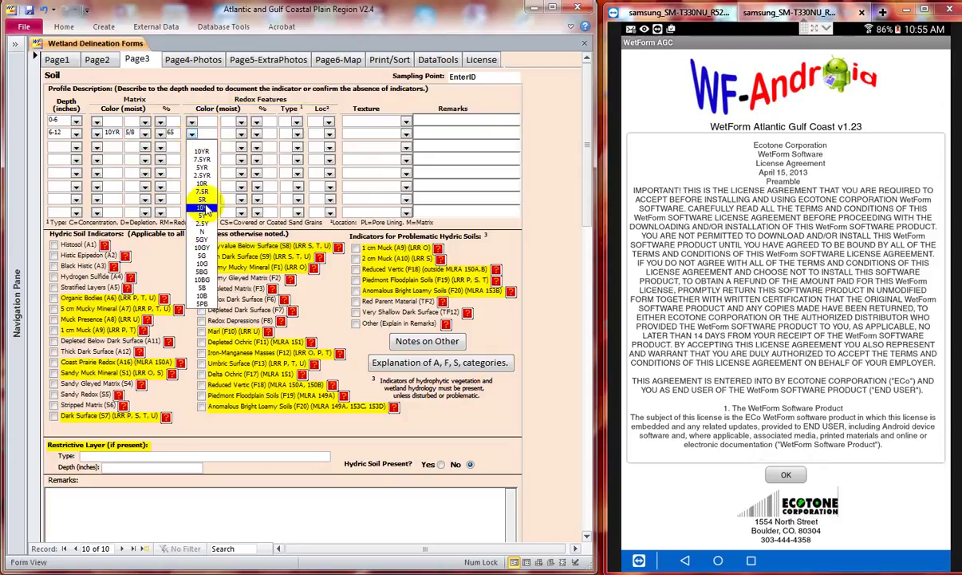
click(205, 168)
click(241, 132)
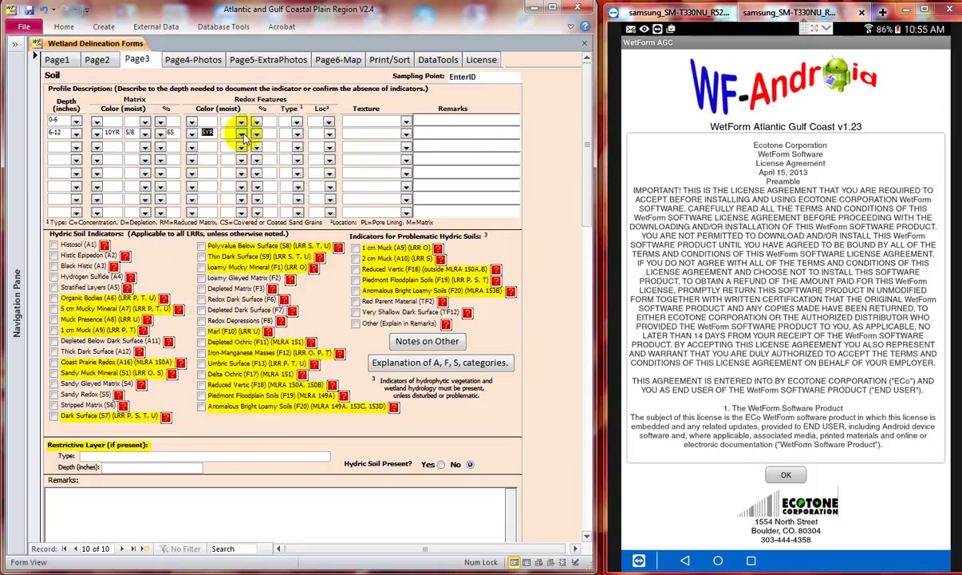
click(236, 160)
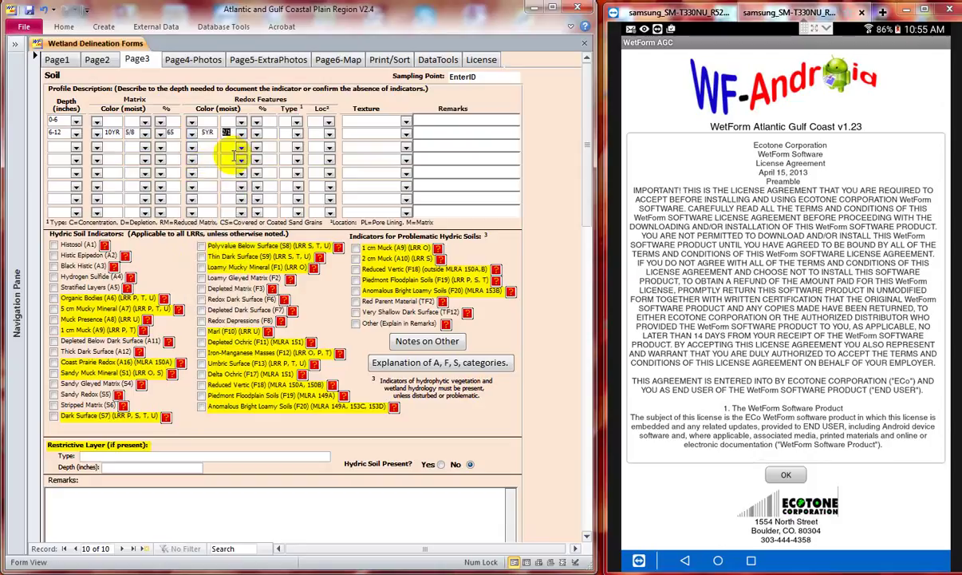
- Set the third soil profile row's depth to the +mottle option and the fourth row's depth to 12-16
click(77, 150)
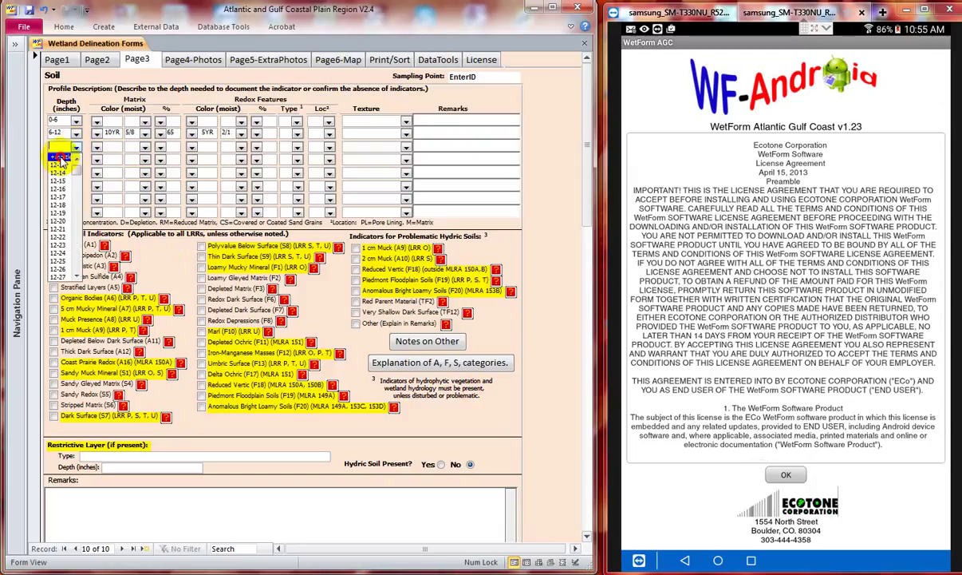
click(61, 158)
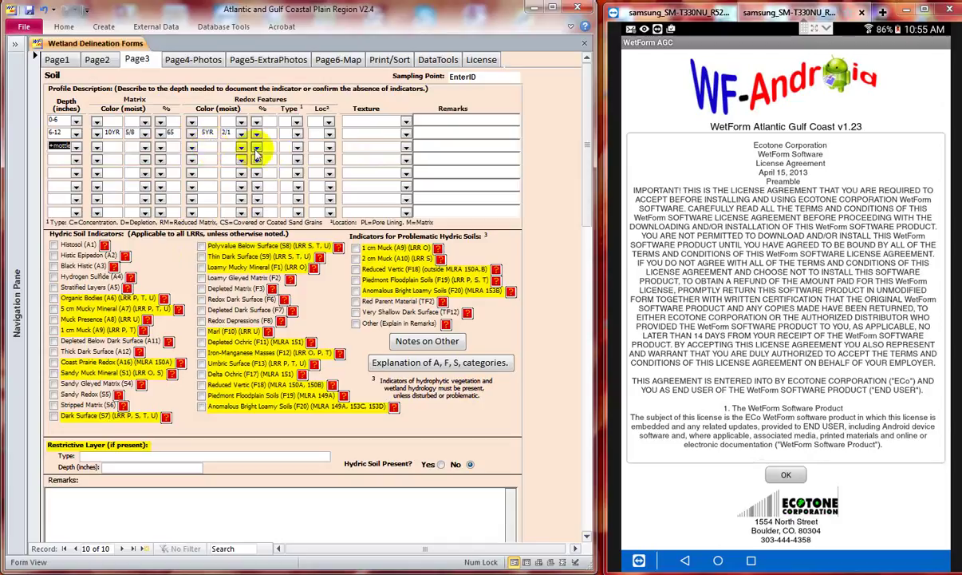
click(76, 160)
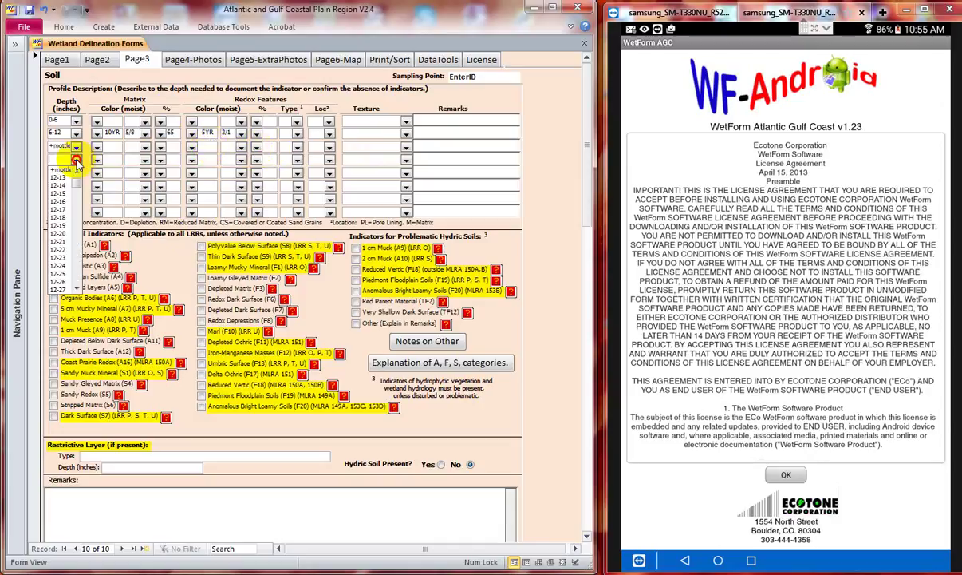
click(59, 203)
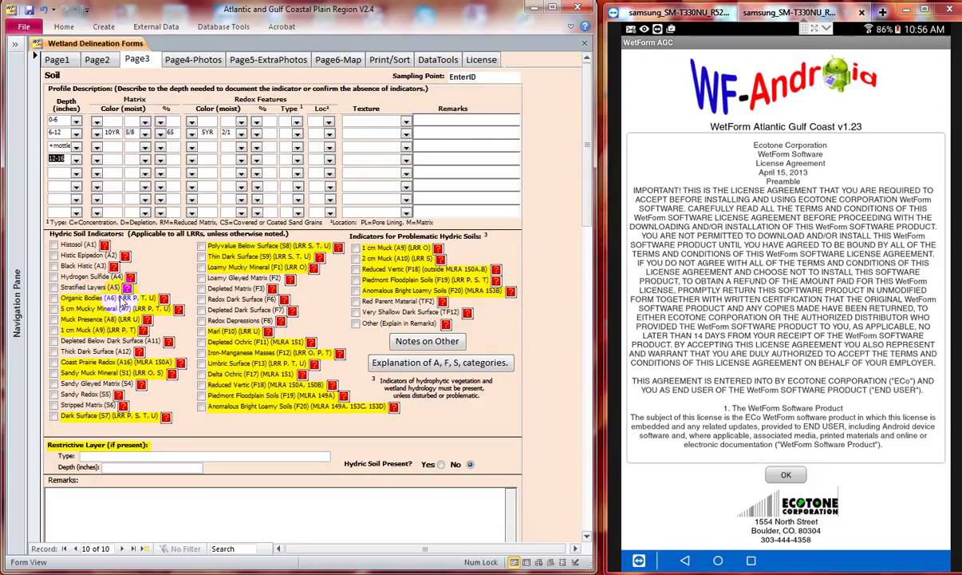
- View the regions map from the Organic Bodies (A6) indicator, close it, and consult the help for Depleted Matrix (F3)
click(111, 301)
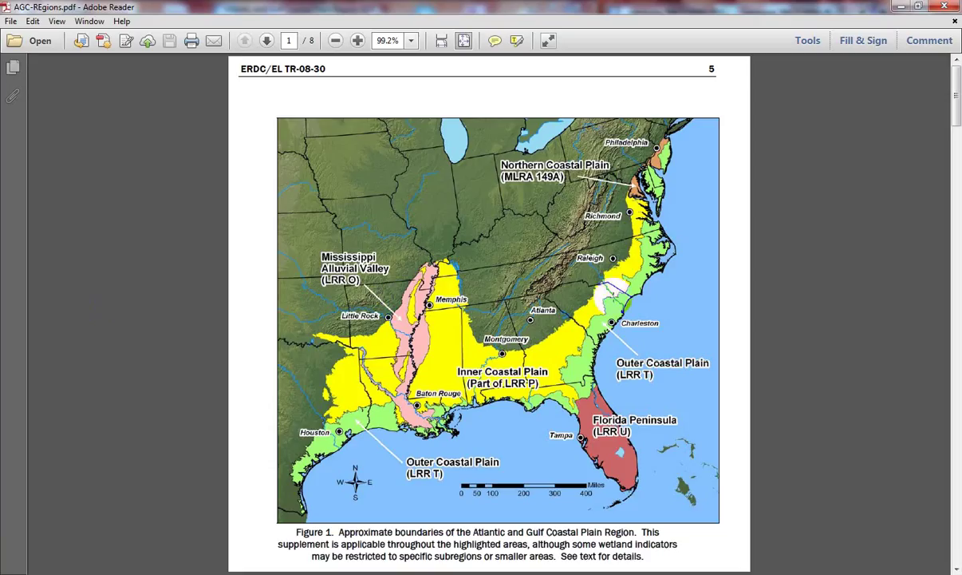
click(936, 11)
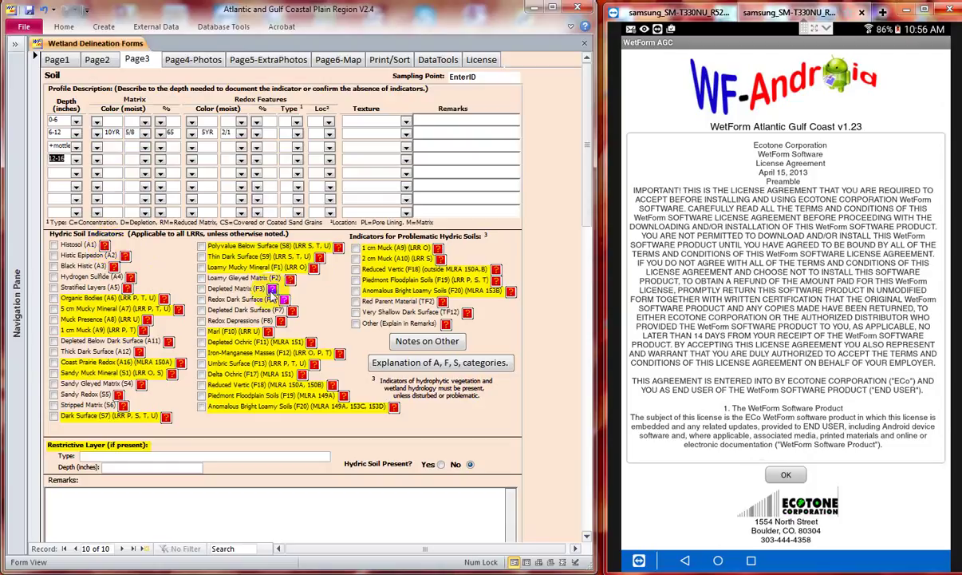
click(273, 291)
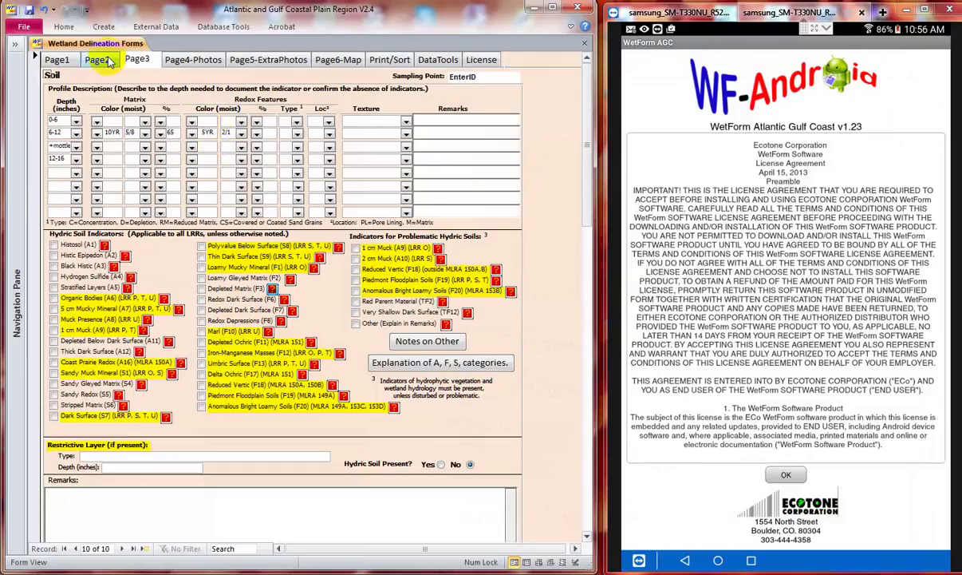
- Review the new record's Page2 vegetation form and its Page1 Summary of Findings
click(57, 61)
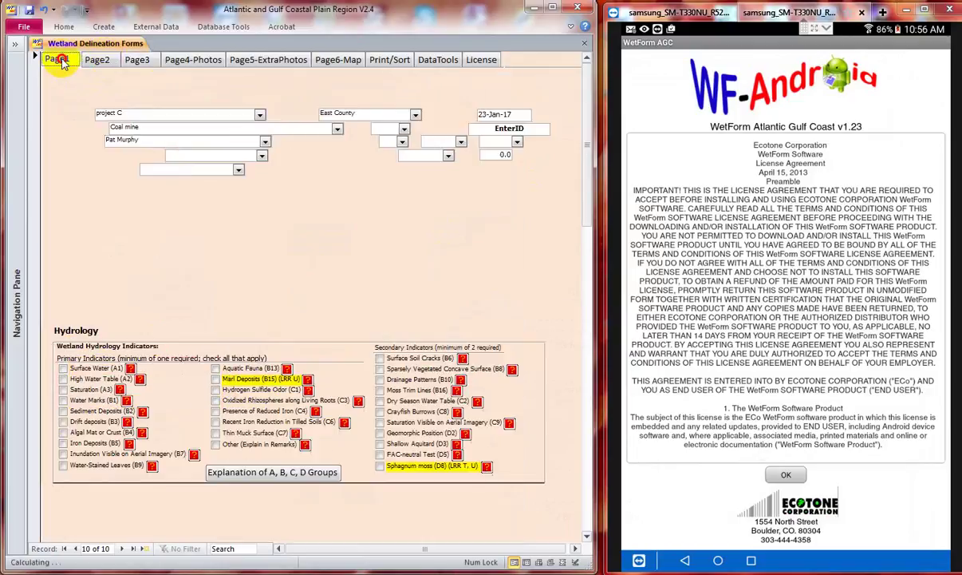
click(98, 61)
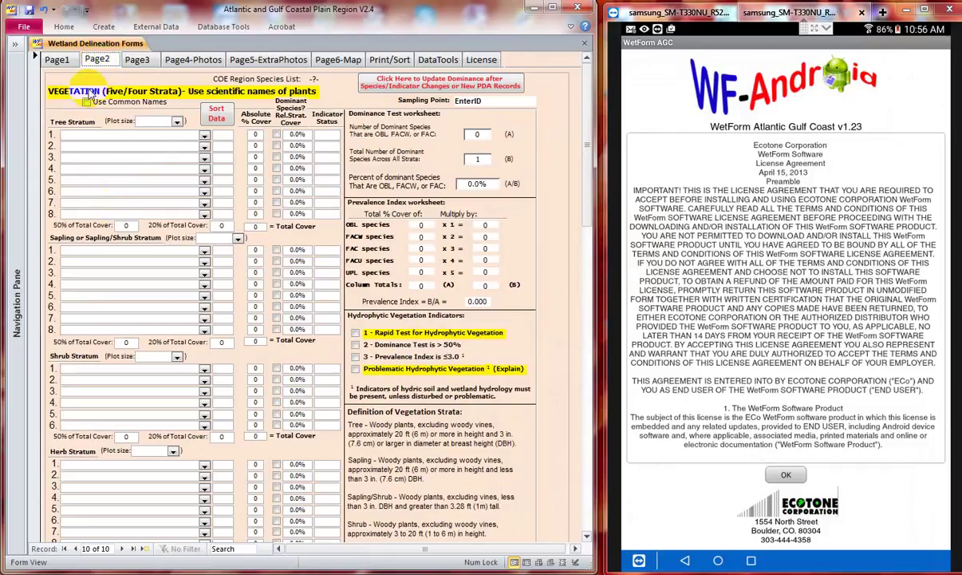
click(58, 61)
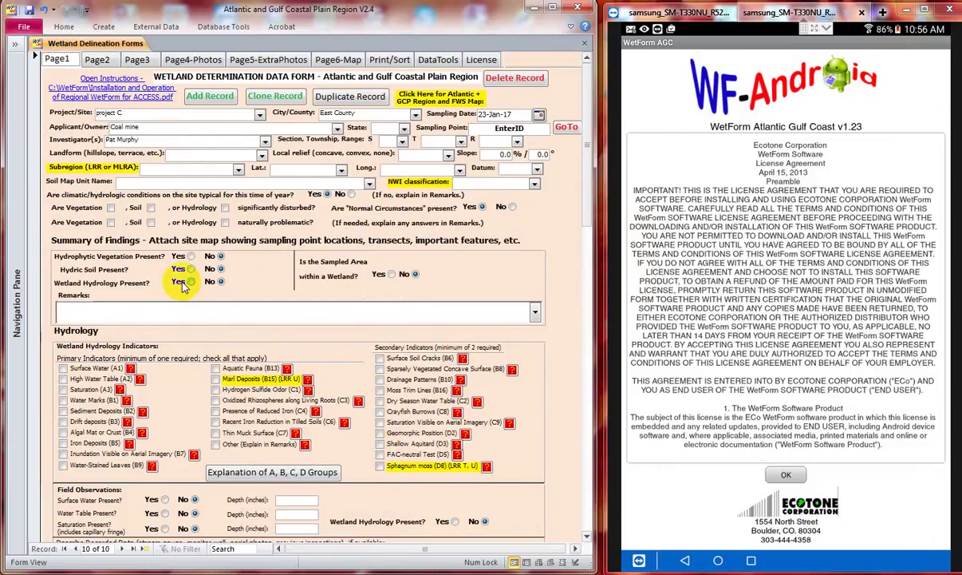
- Go to the record for Project/Site Project A with PlotID 01W
click(567, 130)
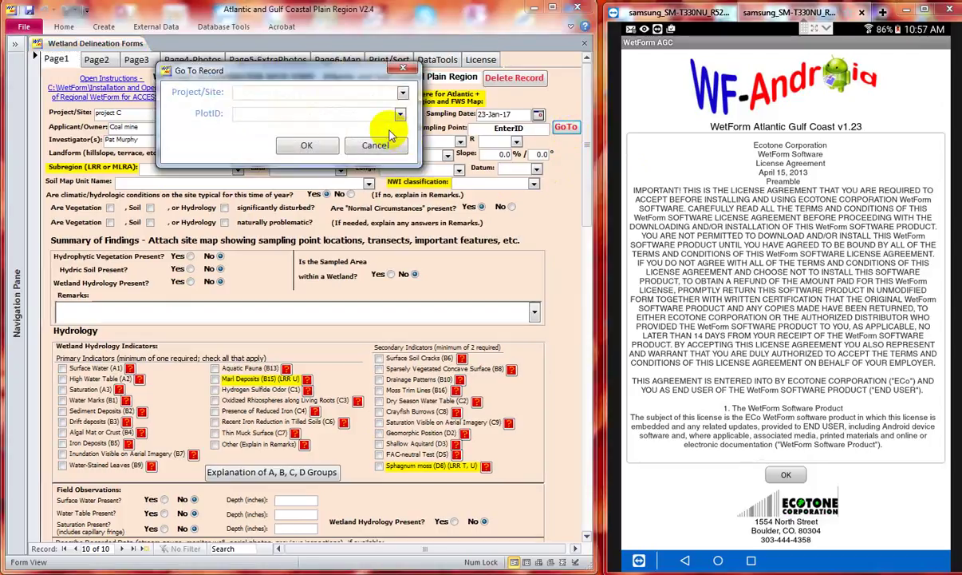
click(402, 94)
click(392, 109)
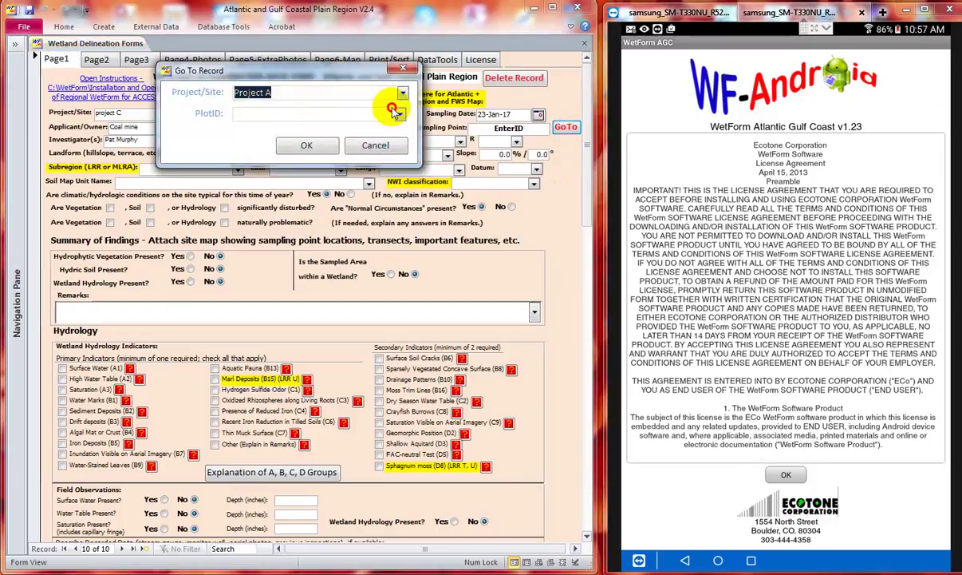
click(399, 114)
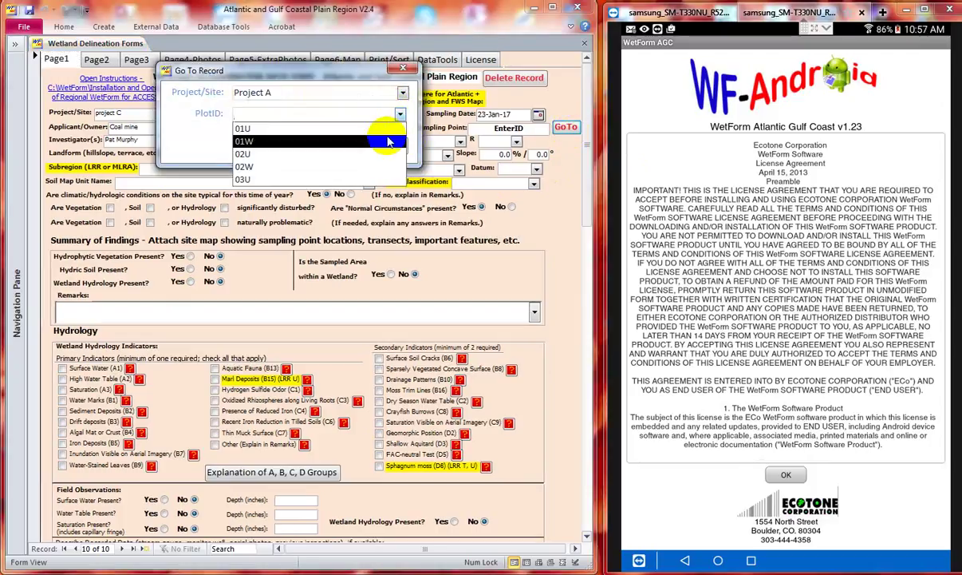
click(387, 145)
click(316, 145)
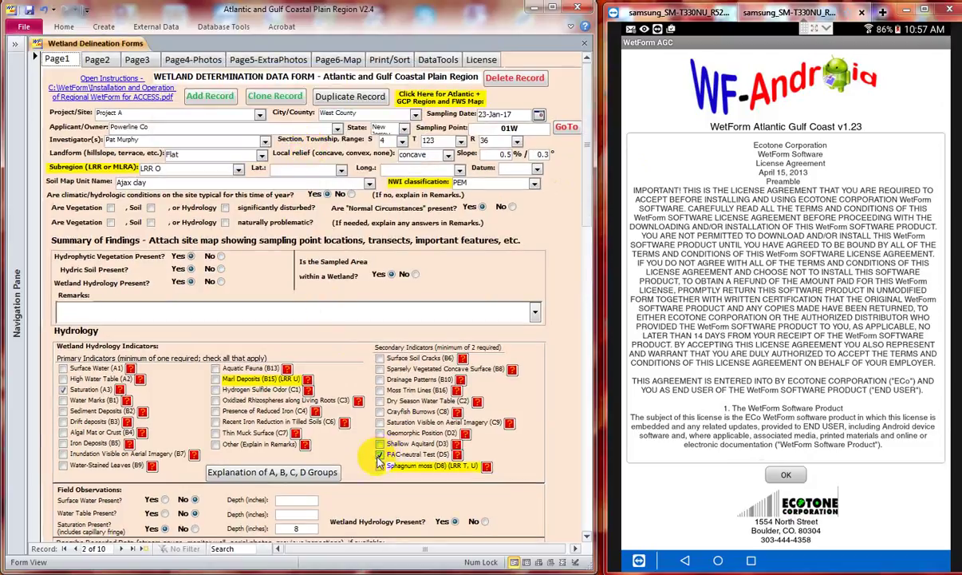
- Review plot 01W's vegetation data and Page1 findings, and examine its soil and site photos on Page4
click(102, 60)
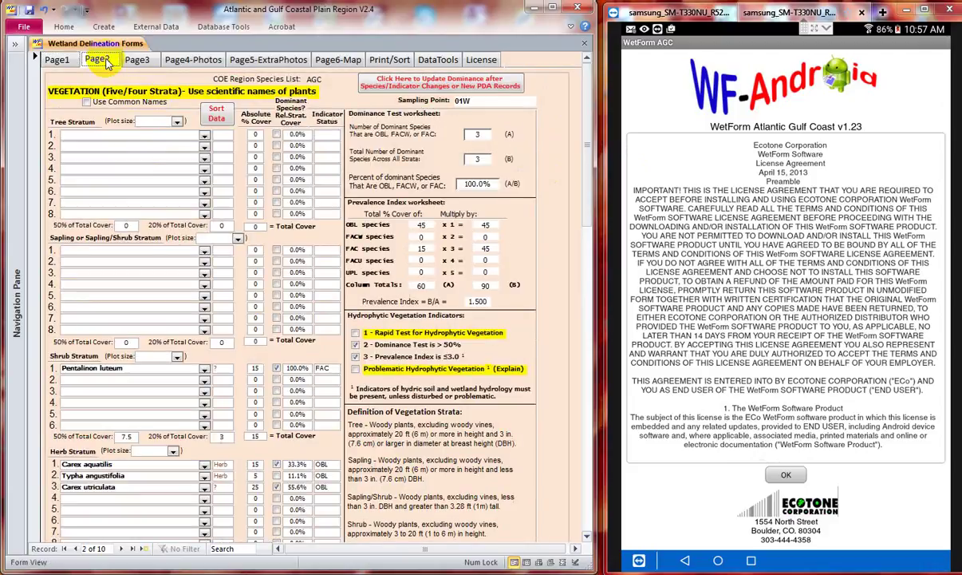
click(57, 59)
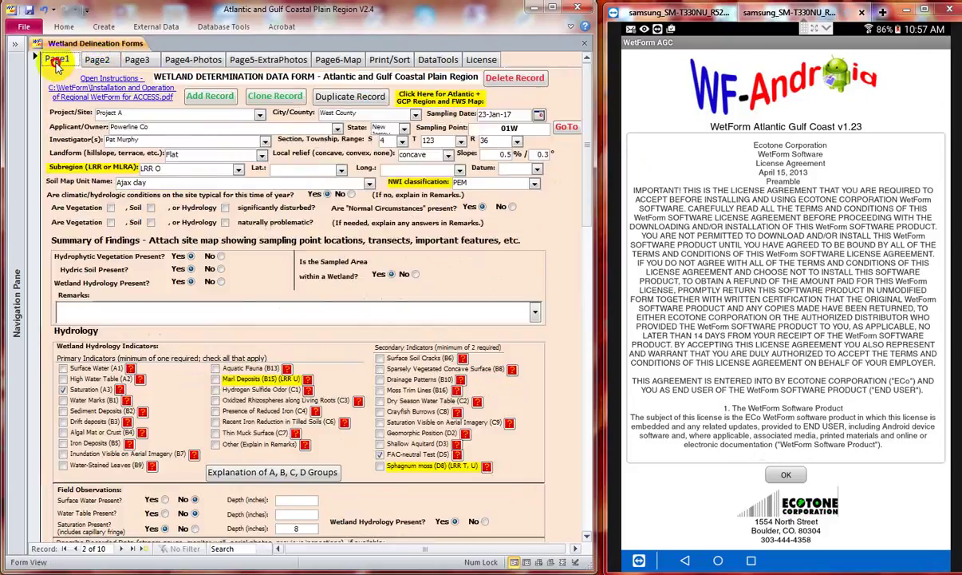
click(209, 64)
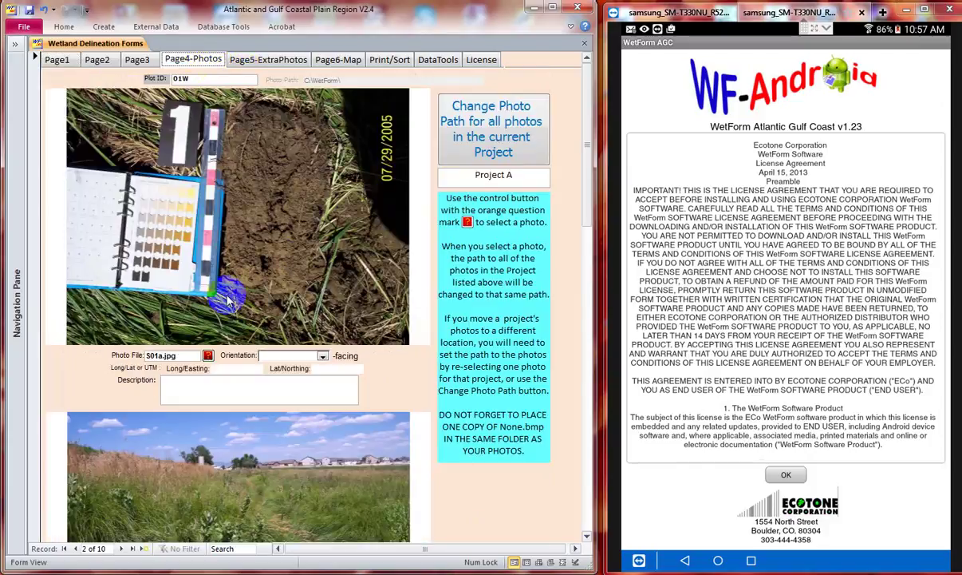
click(208, 355)
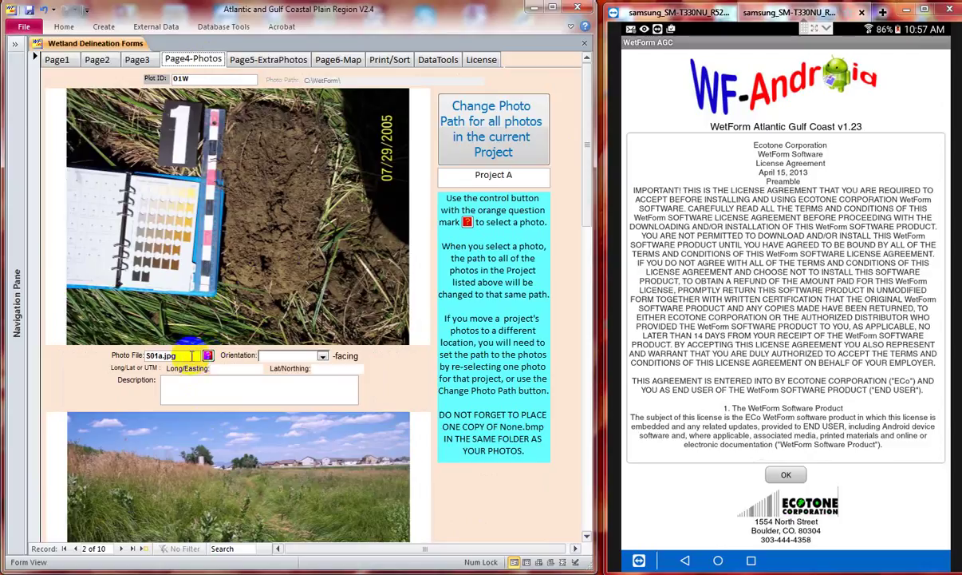
scroll(228, 365, down, 2)
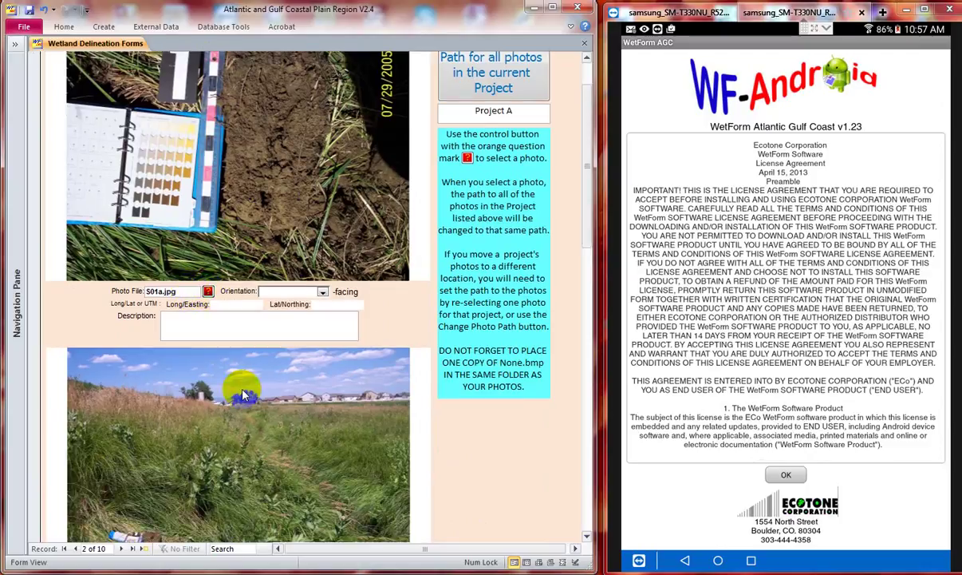
scroll(244, 393, up, 2)
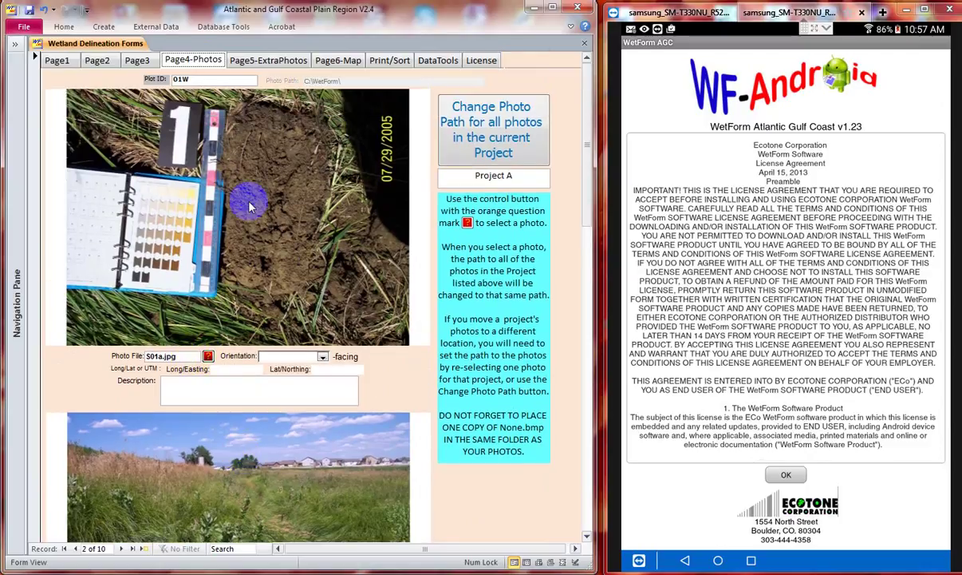
- On Page5-ExtraPhotos, assign S01b.jpg from the WetForm folder to plot 01W's first extra photo slot
click(275, 64)
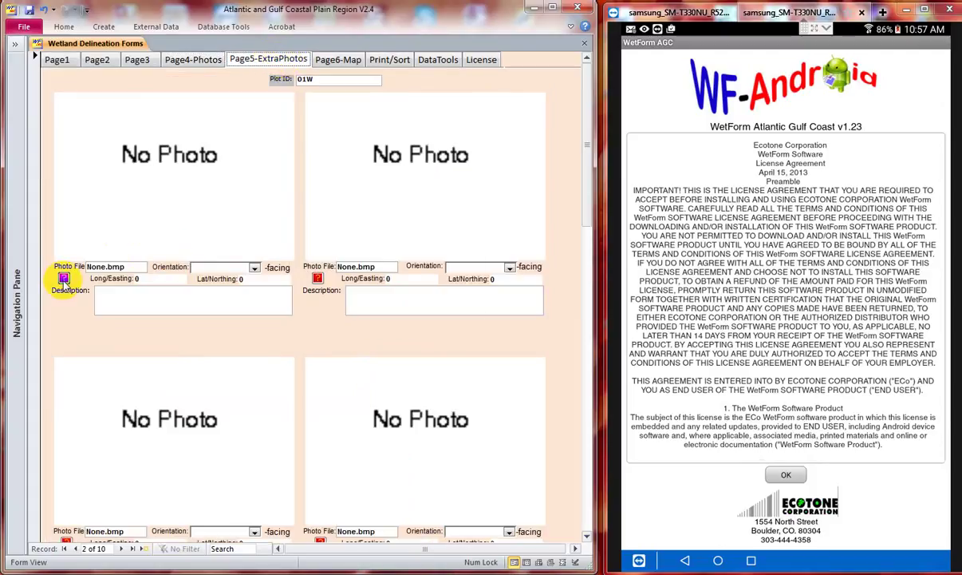
click(64, 278)
click(230, 161)
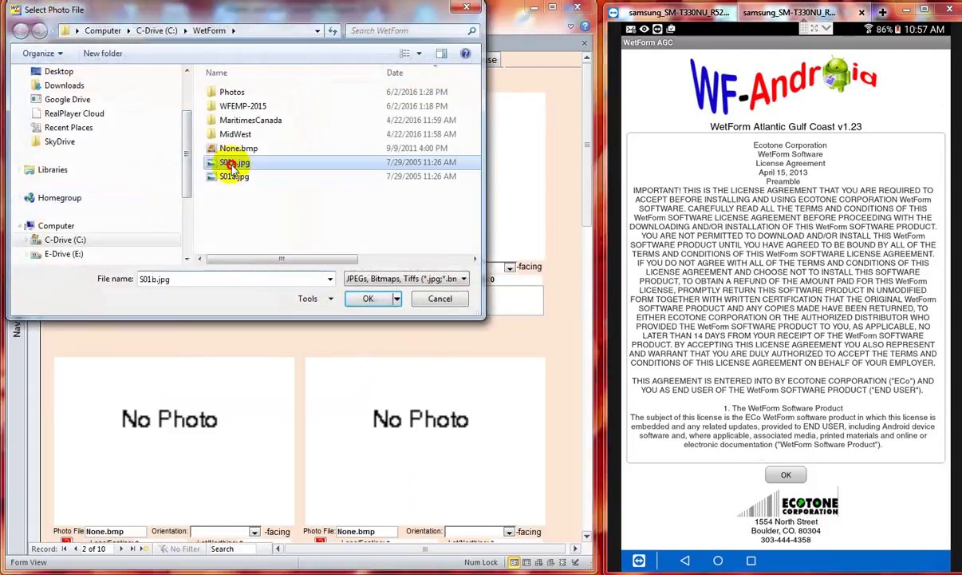
click(367, 297)
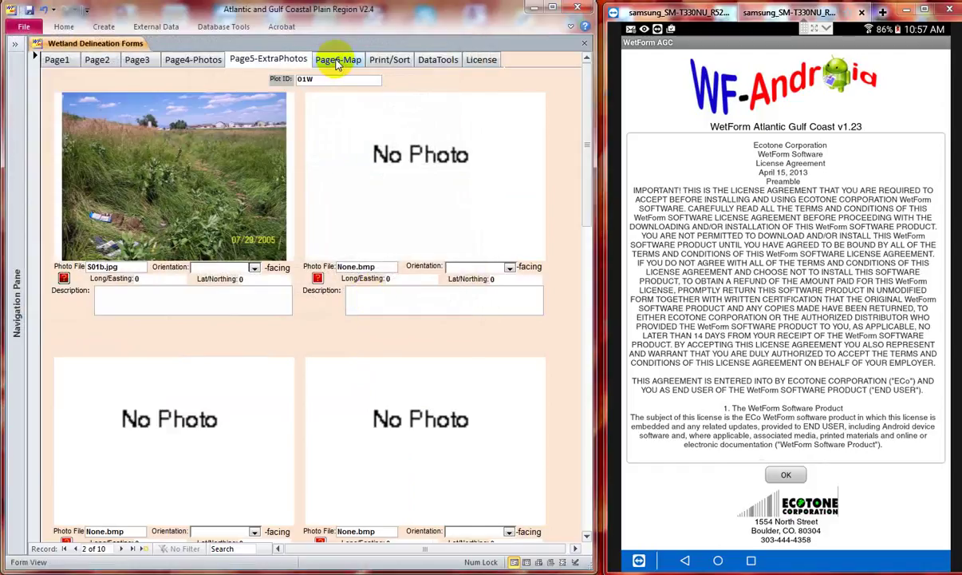
- On Print/Sort, limit the report to Project A and print it with photos
click(390, 61)
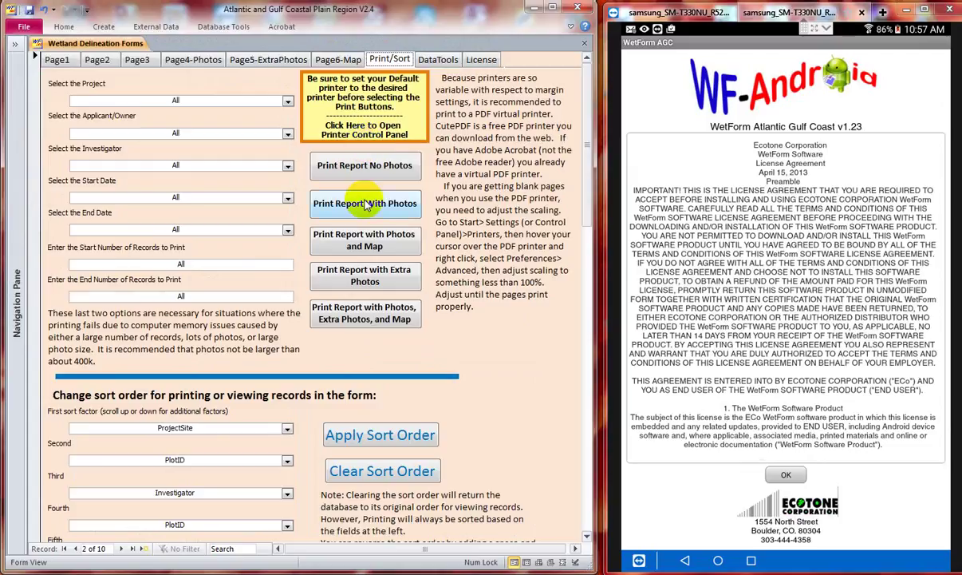
click(283, 101)
click(269, 113)
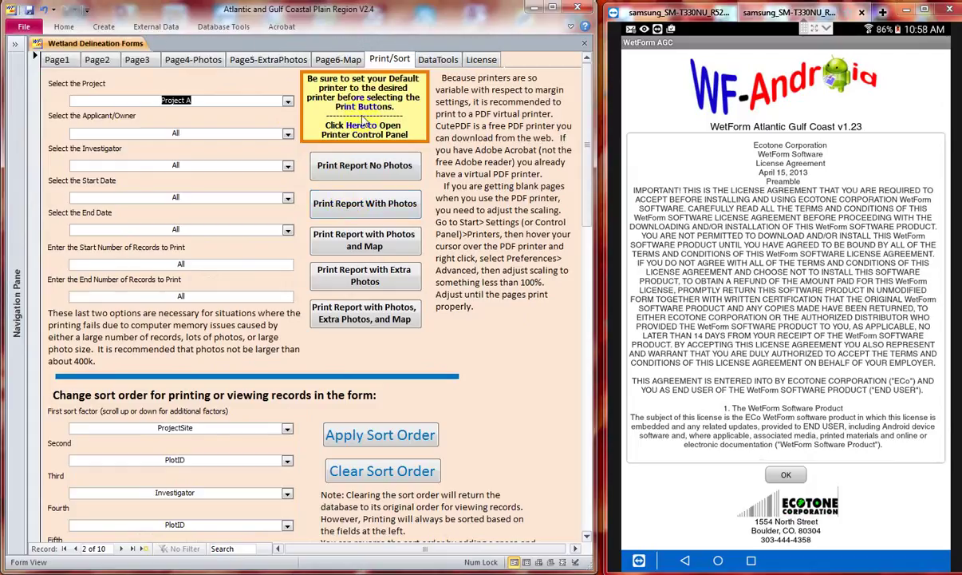
click(367, 205)
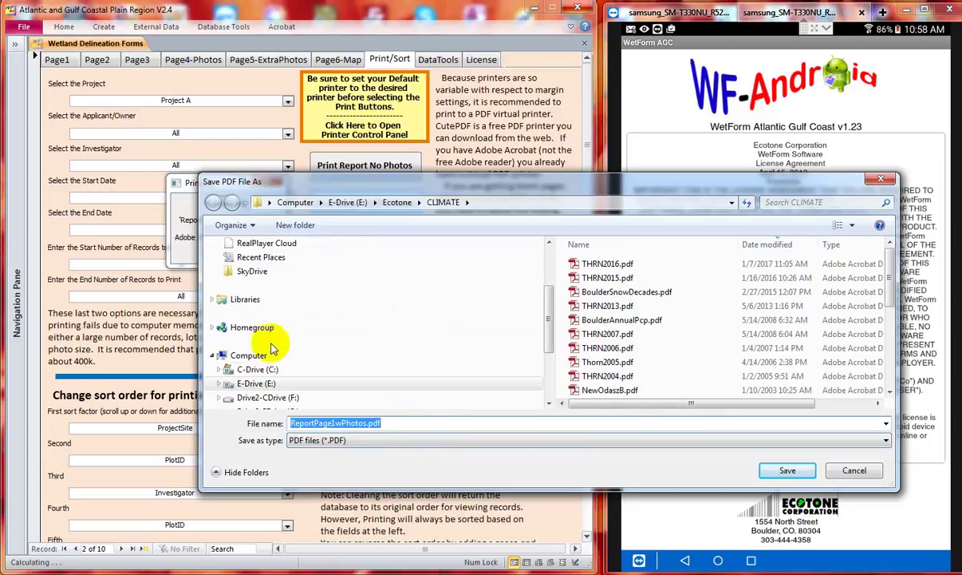
- Save the report as ReportPage1wPhotos.pdf in the WetForm folder on the C drive
click(257, 368)
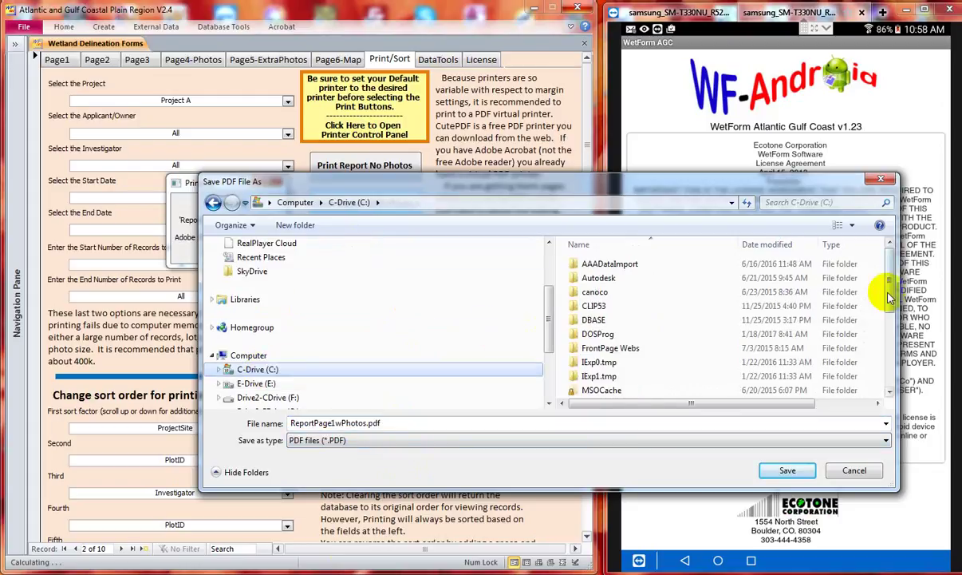
drag(887, 292, 764, 397)
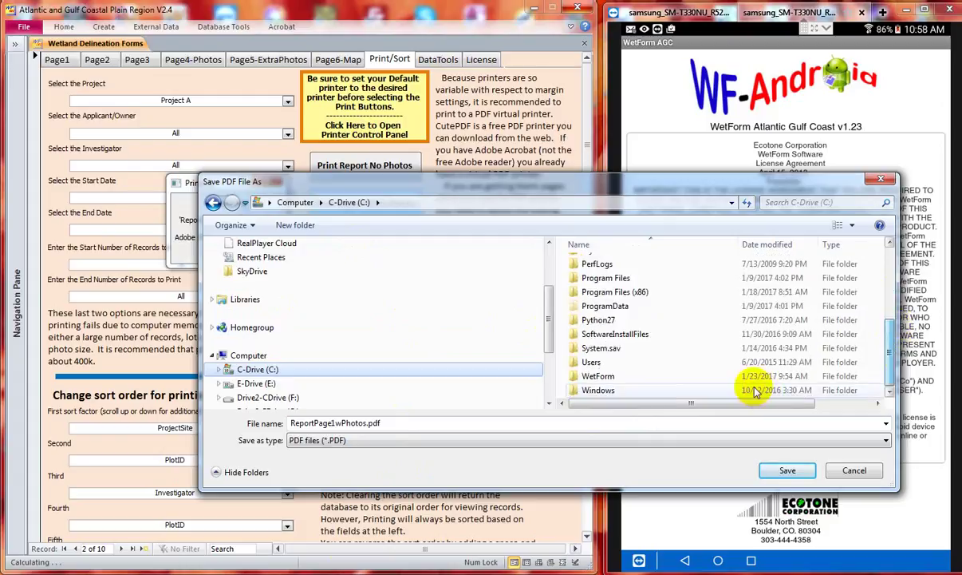
click(600, 377)
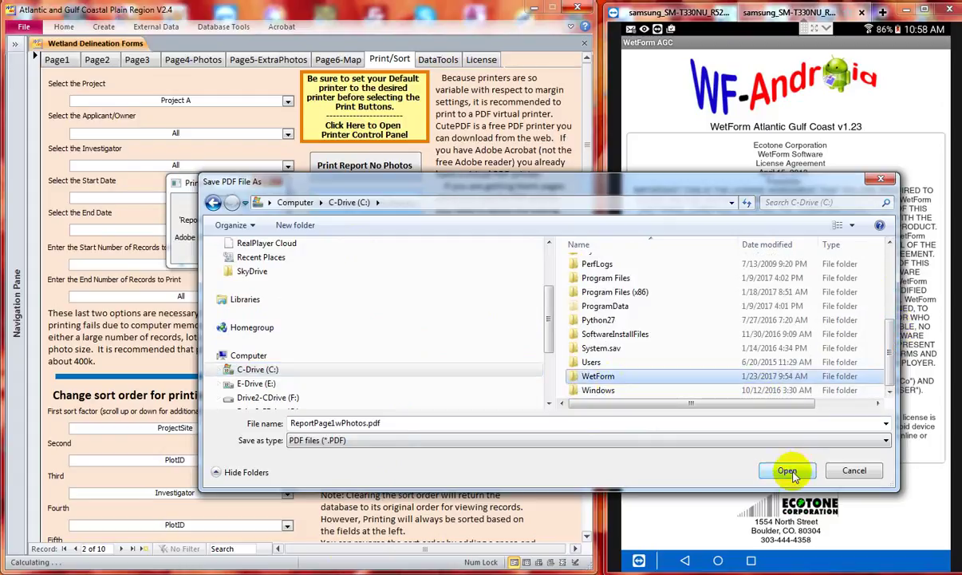
click(791, 471)
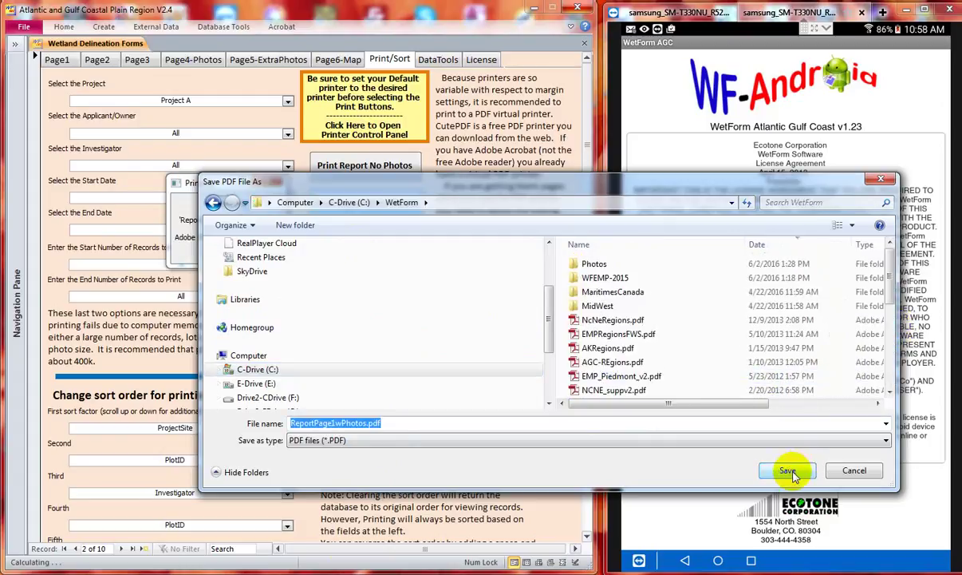
click(790, 470)
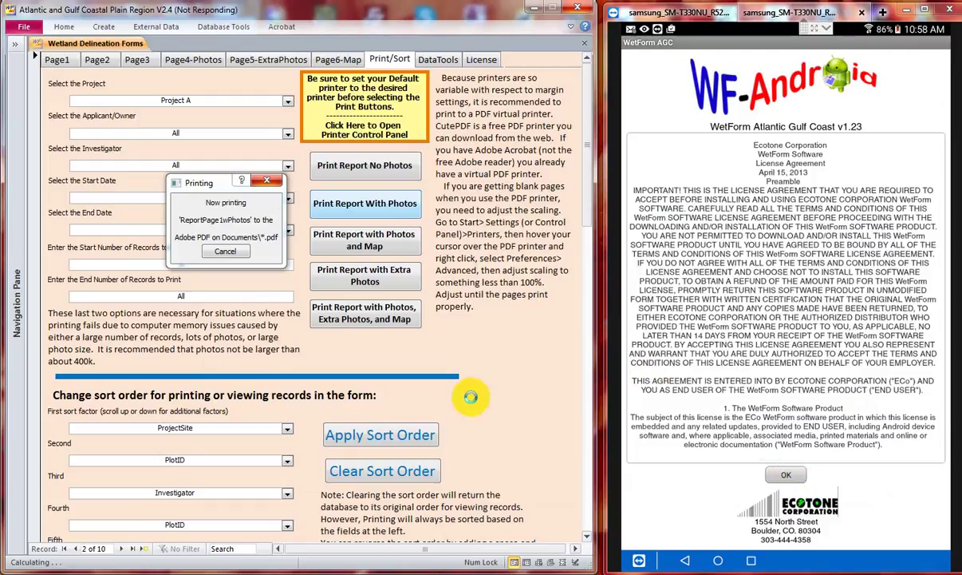
- Review the data forms and photo pages of ReportPage1wPhotos.pdf in Adobe Reader with whole pages fitted to the window, and return to the database
mouse_move(265, 573)
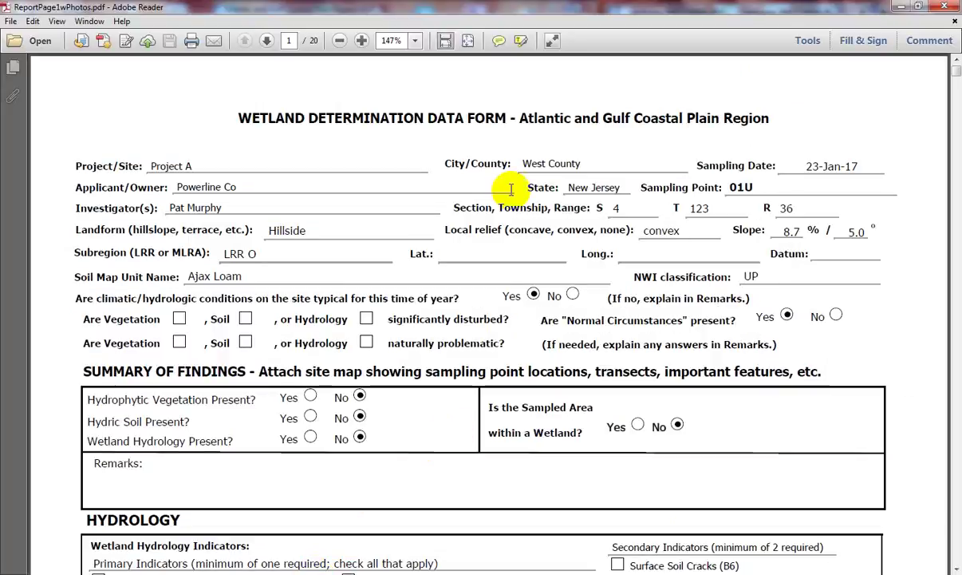
click(468, 41)
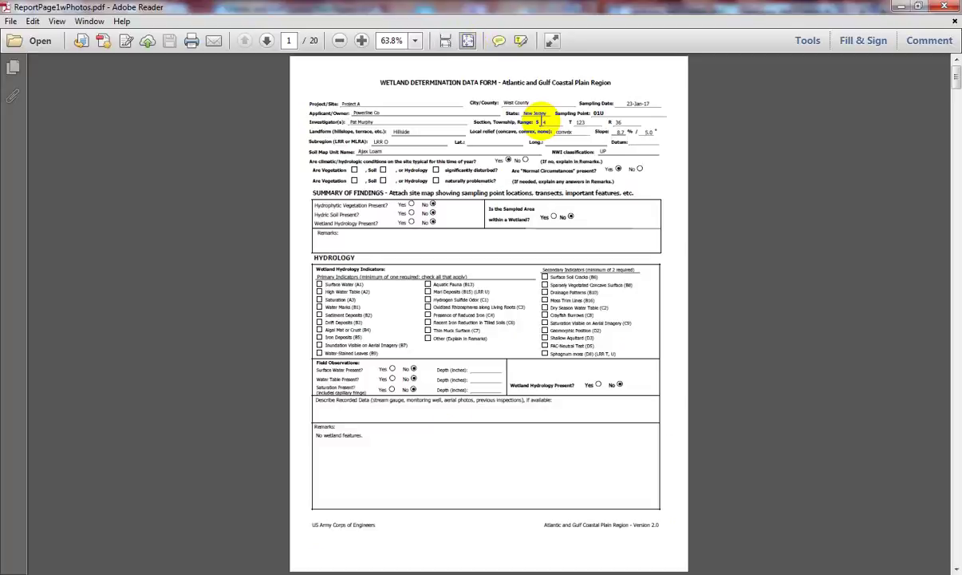
scroll(540, 117, down, 3)
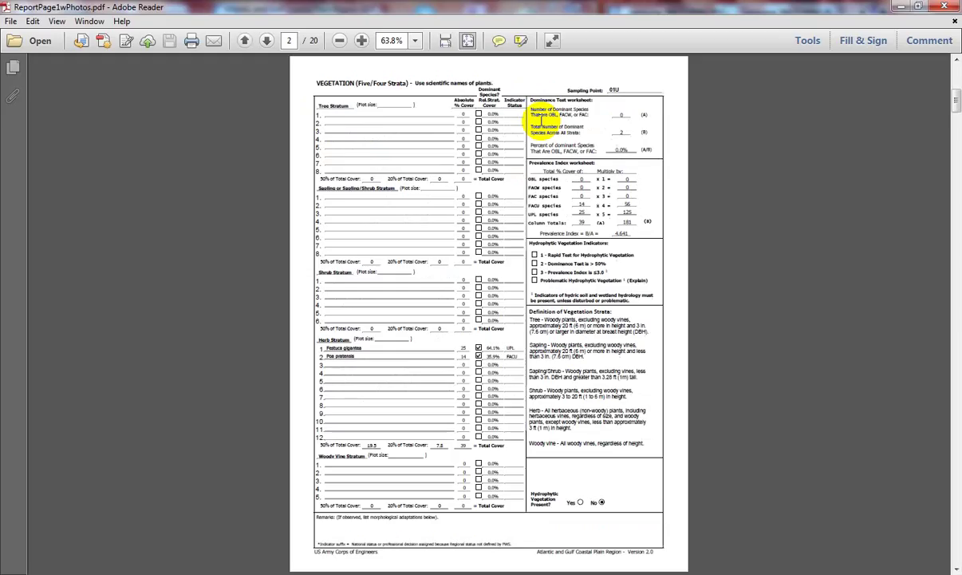
scroll(540, 117, down, 6)
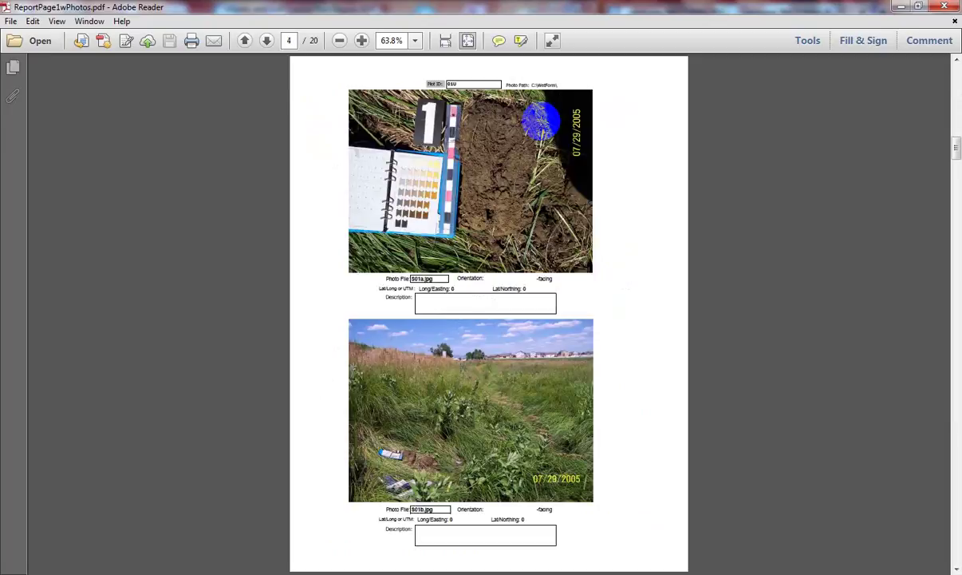
scroll(540, 120, down, 3)
scroll(541, 119, down, 6)
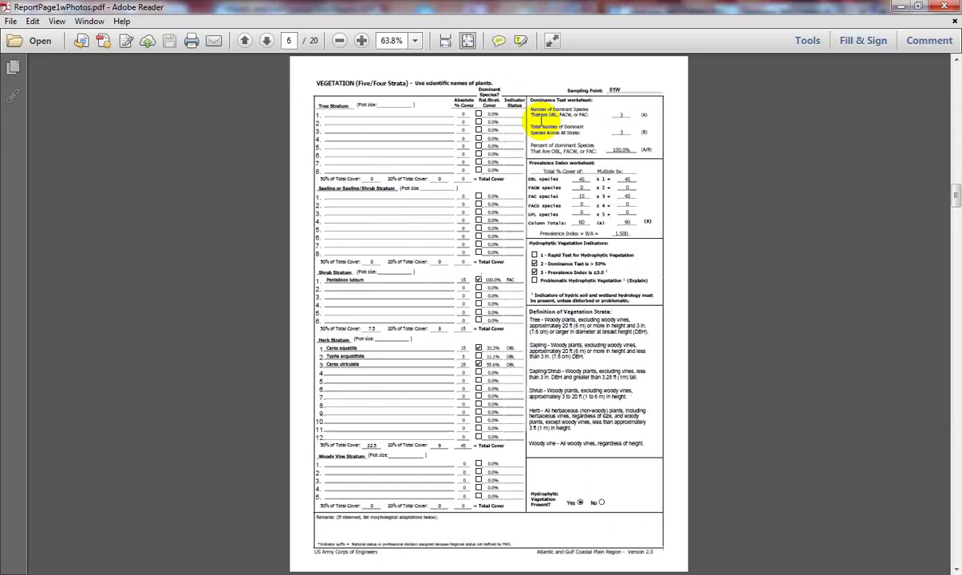
scroll(541, 121, down, 6)
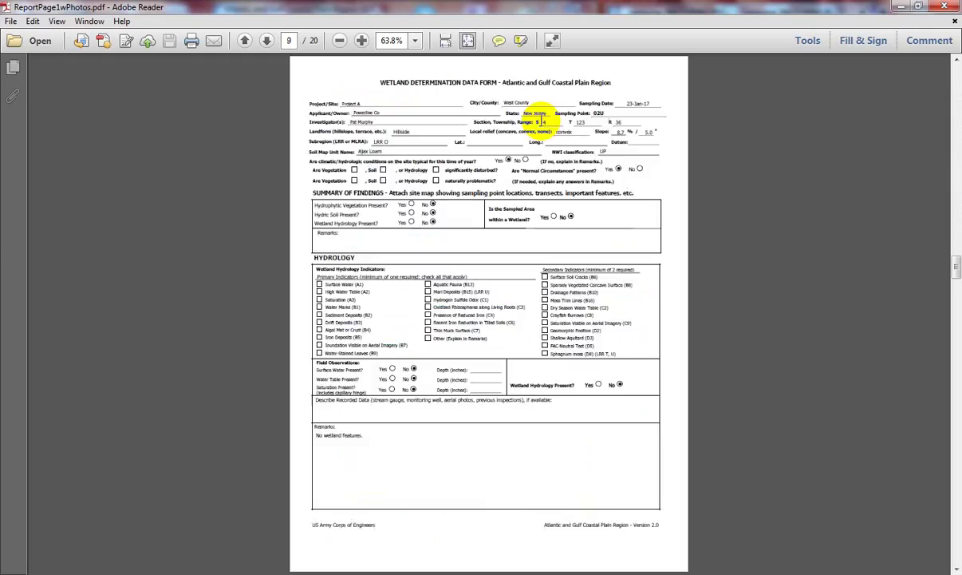
scroll(541, 121, down, 9)
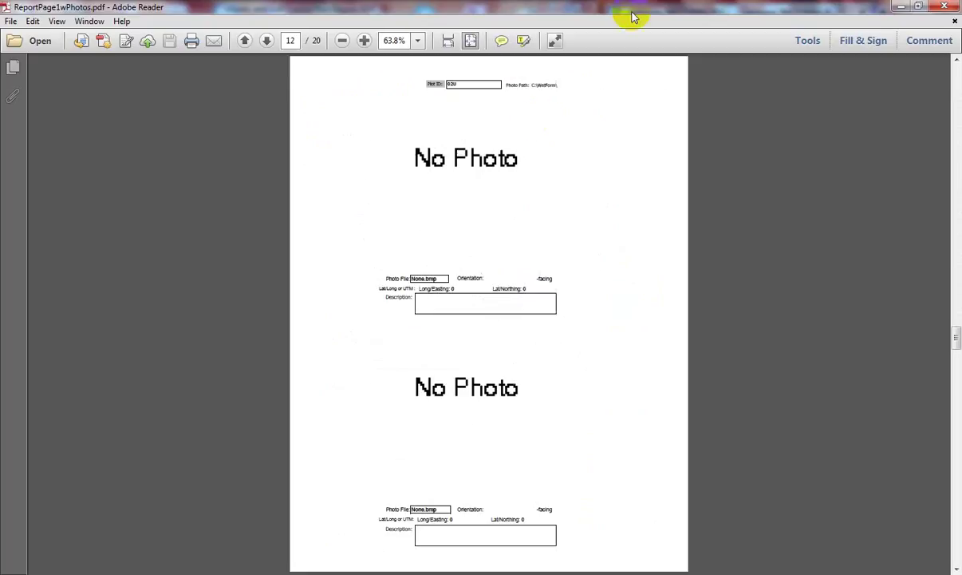
click(930, 6)
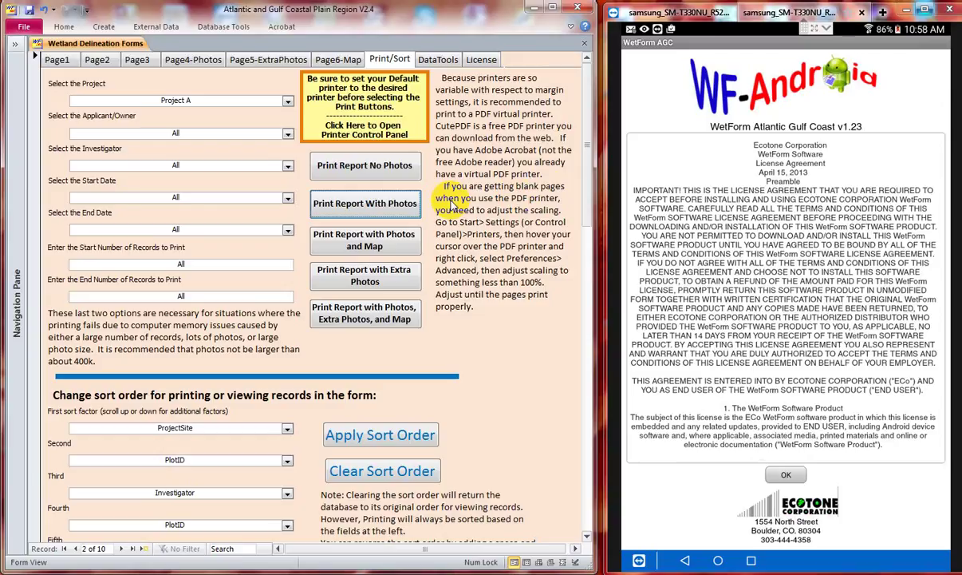
- From DataTools, export all records and all tables to a dated WFAGCOut database in C:\WetForm
click(437, 60)
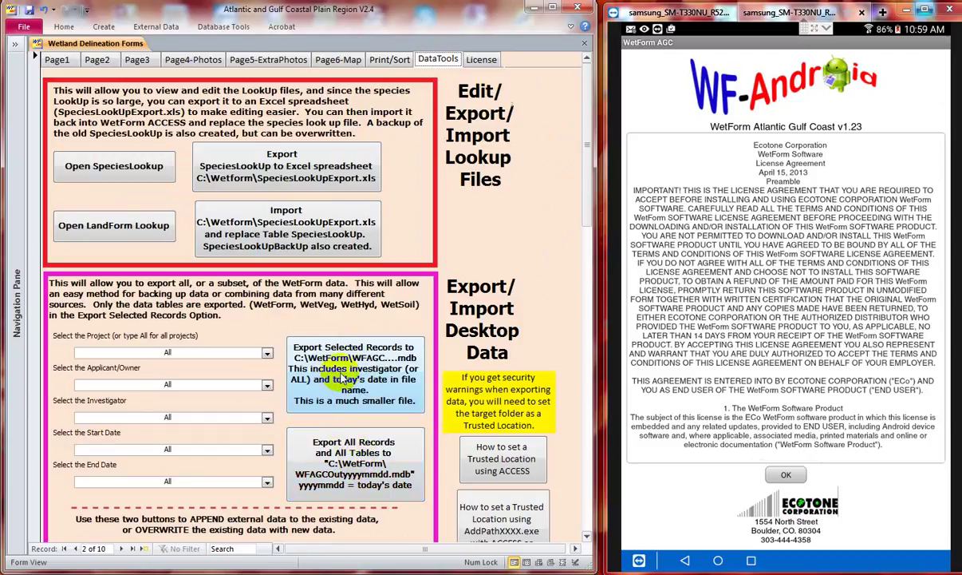
click(355, 462)
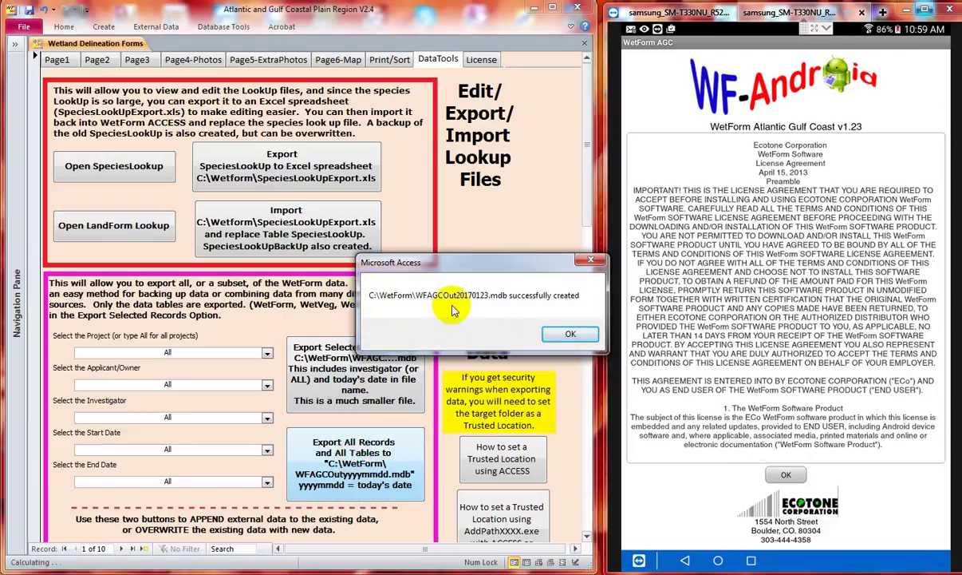
click(571, 333)
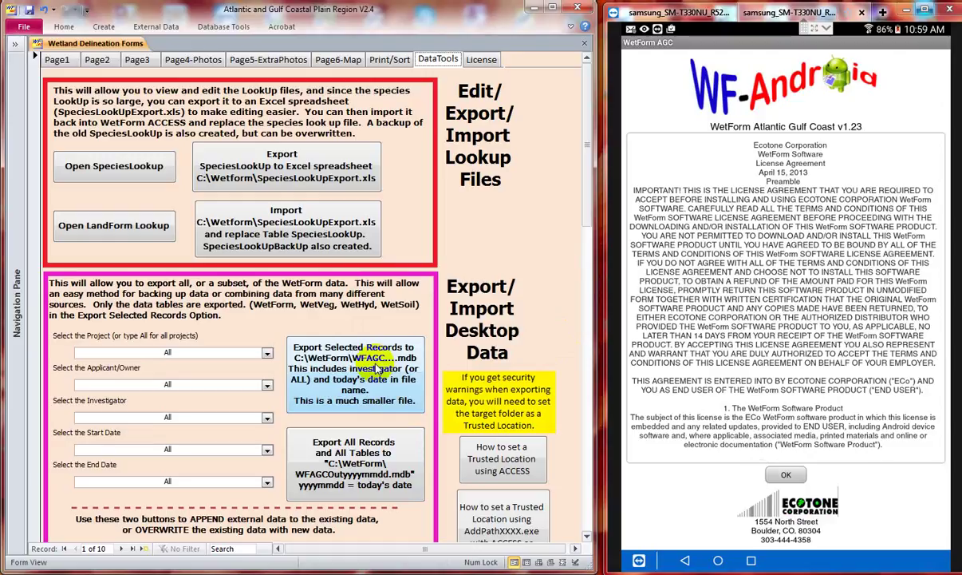
- Delete all records after backing them up to C:\WetForm, accepting both deletion warnings
scroll(378, 368, down, 2)
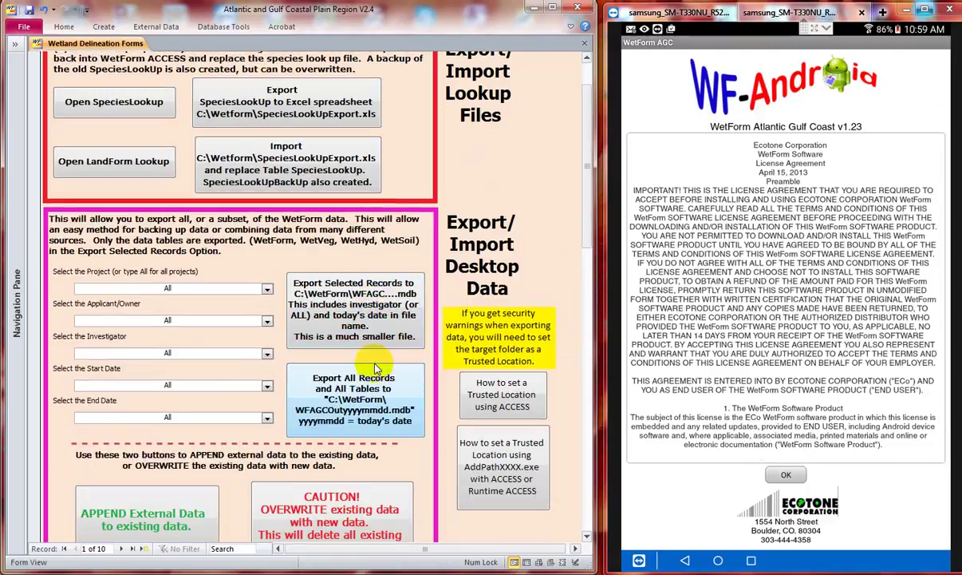
scroll(377, 369, down, 12)
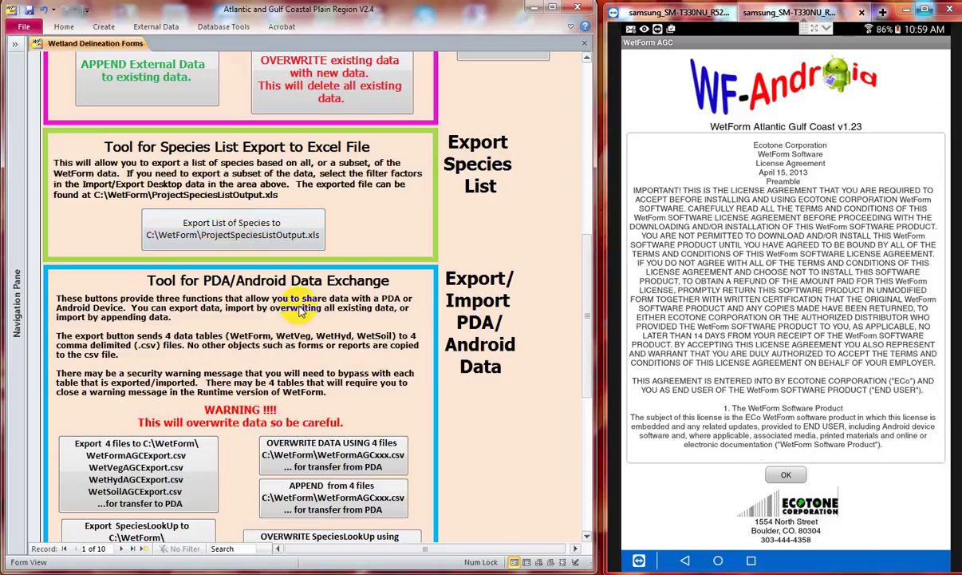
scroll(299, 311, down, 3)
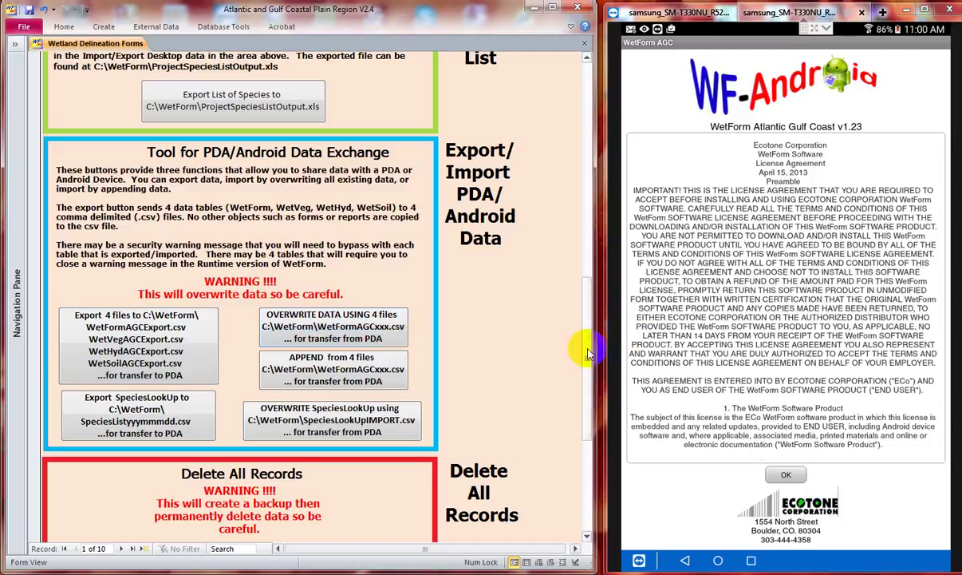
drag(586, 344, 589, 431)
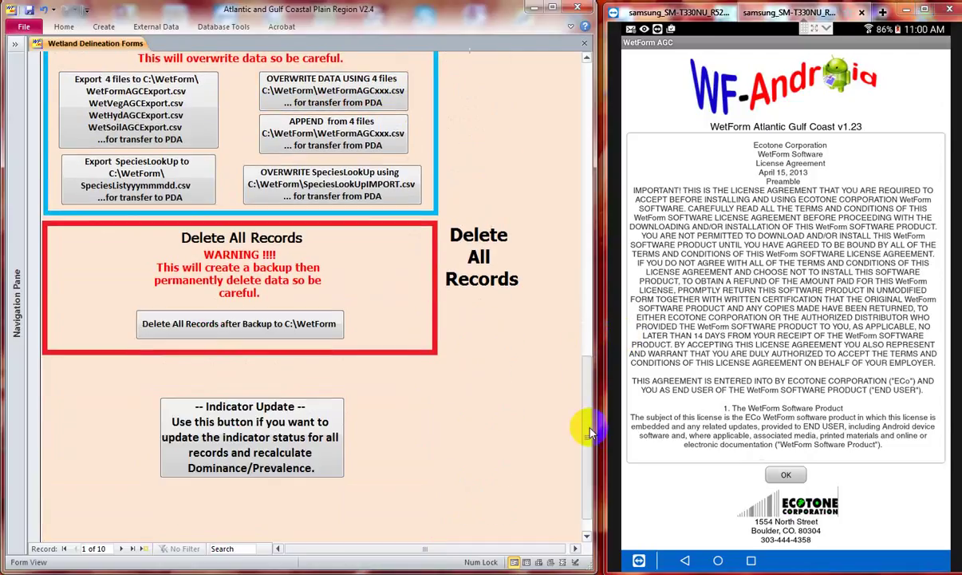
click(303, 331)
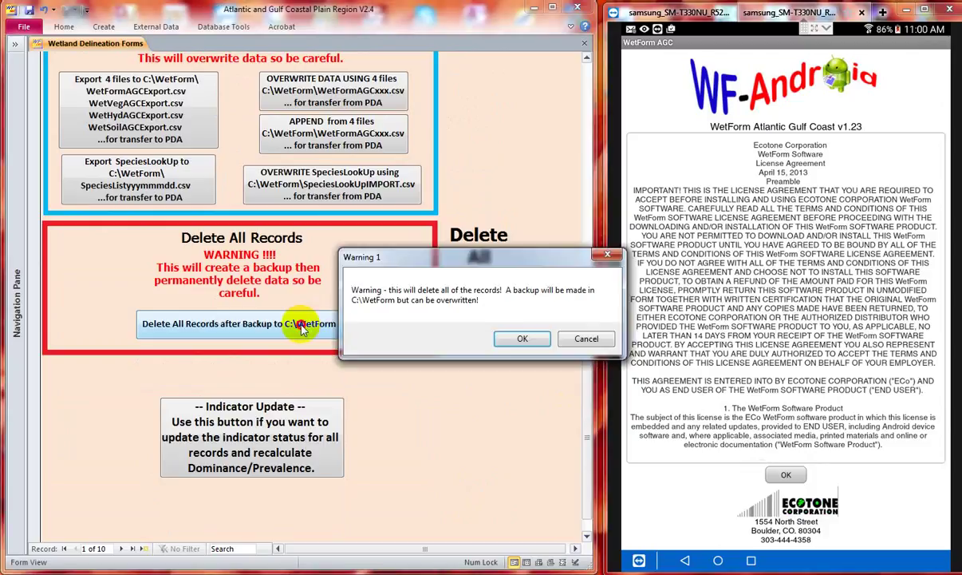
click(524, 341)
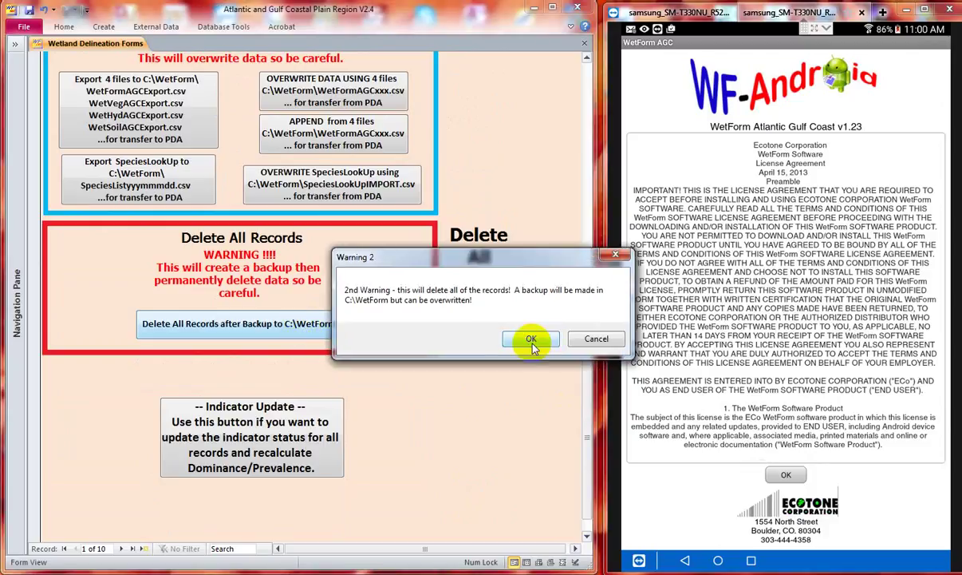
click(532, 342)
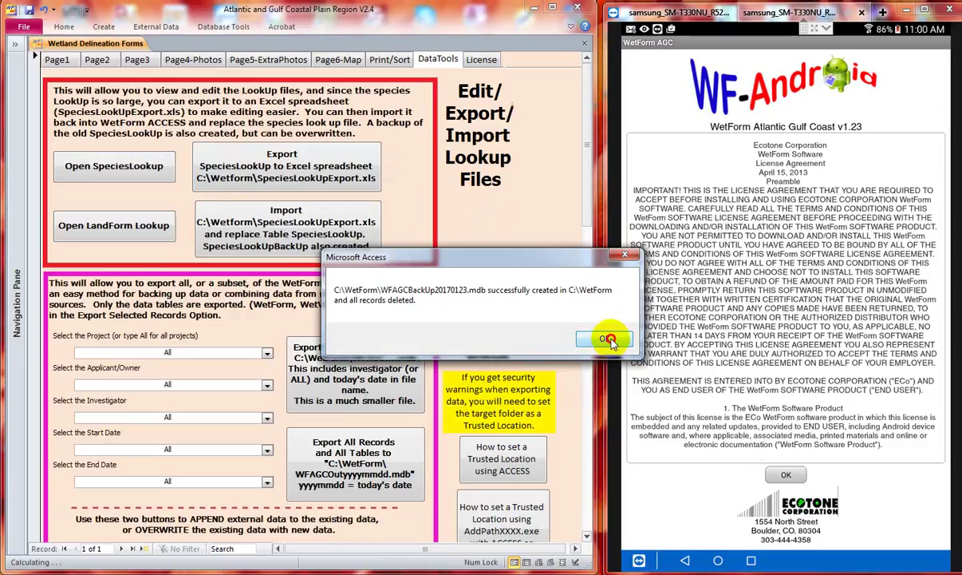
click(604, 338)
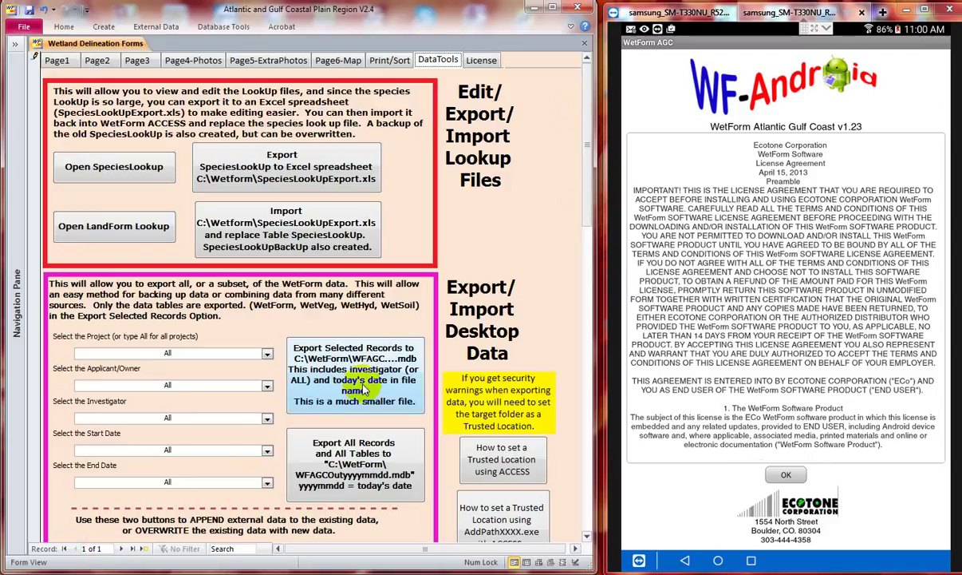
- Overwrite the existing data with WFAGCBackUp20170123.mdb from the WetForm folder, check the records on Page1, and return to DataTools
scroll(397, 313, down, 5)
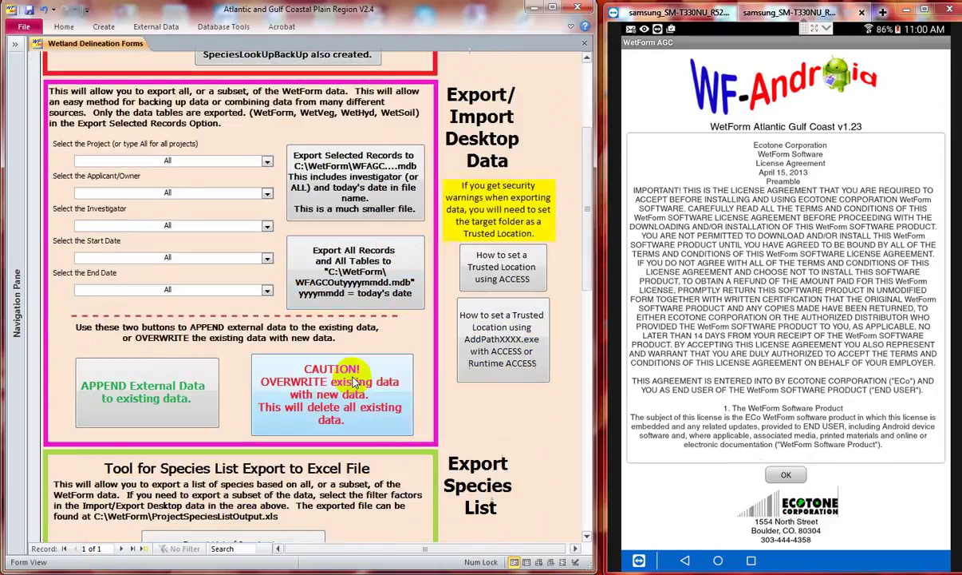
click(349, 389)
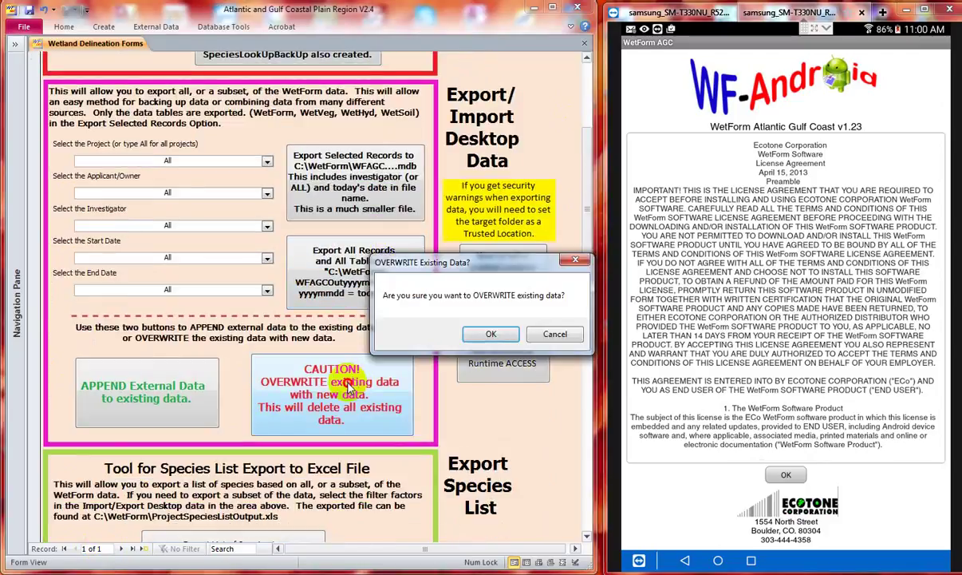
click(489, 335)
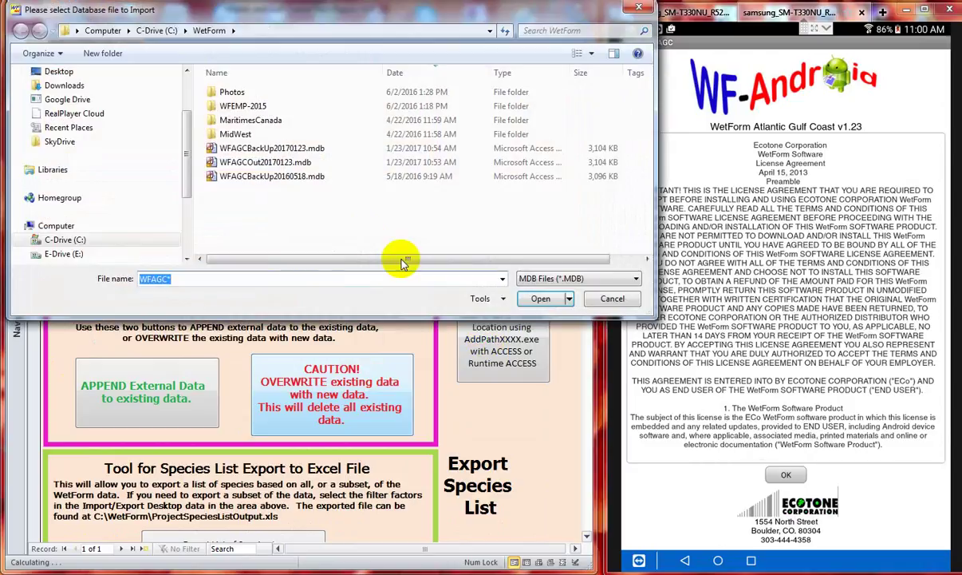
click(270, 151)
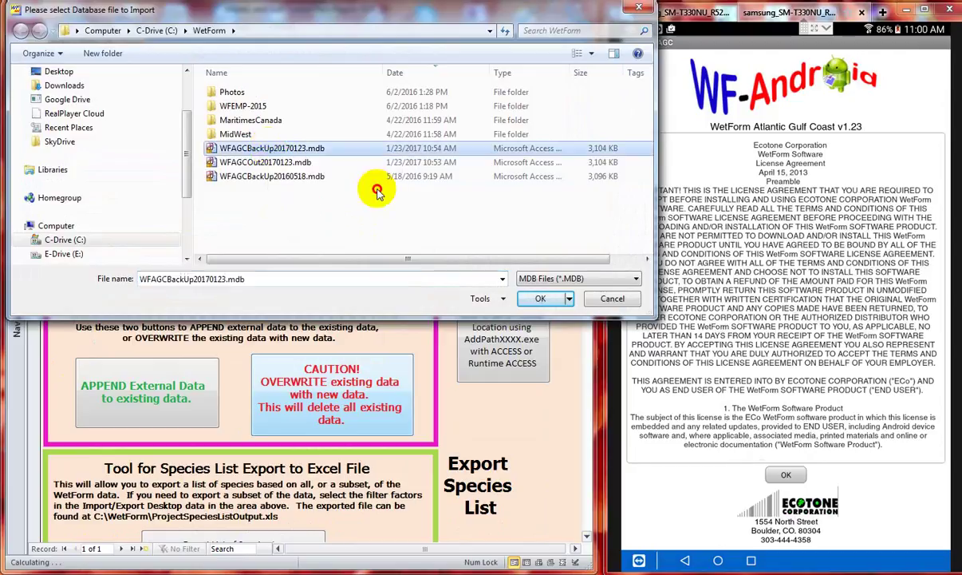
click(540, 300)
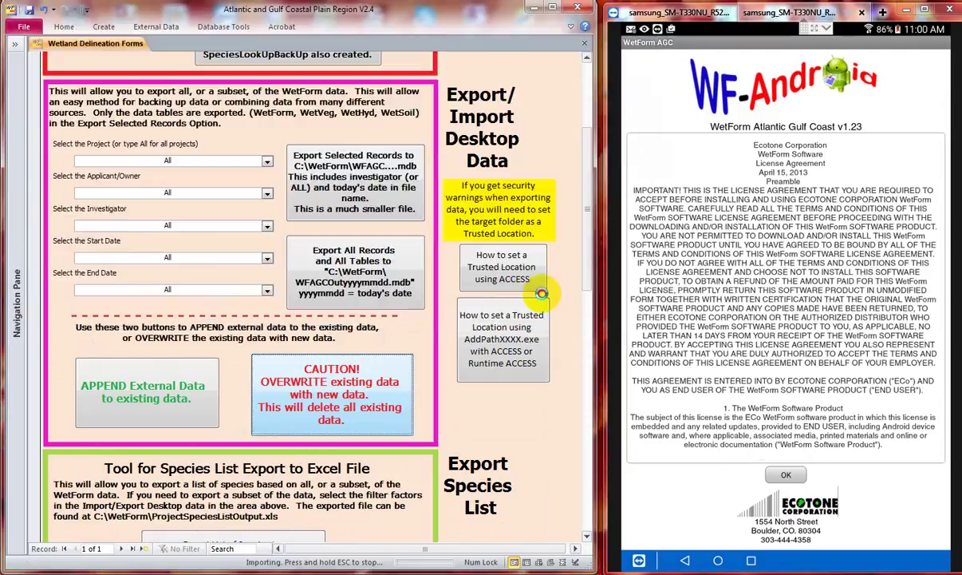
click(593, 333)
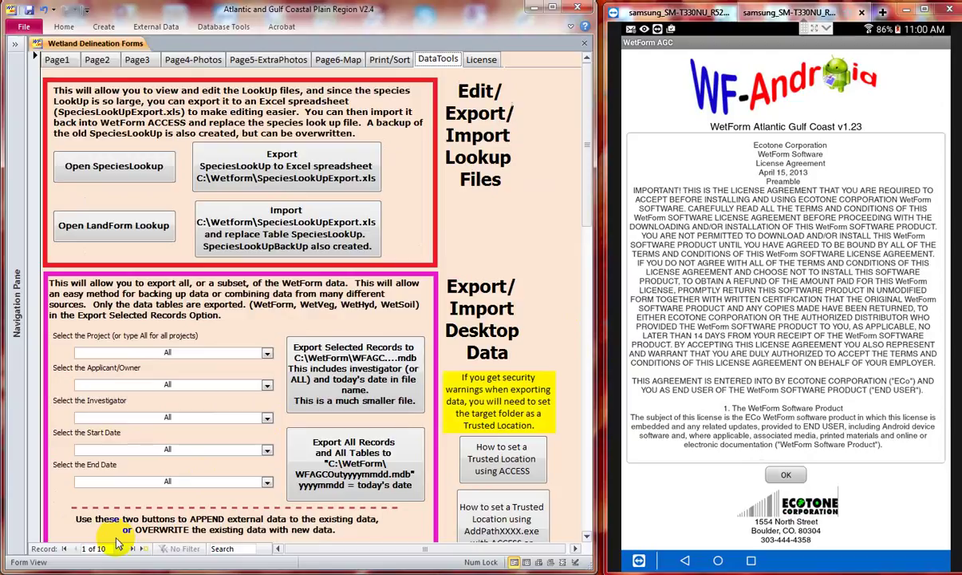
click(60, 64)
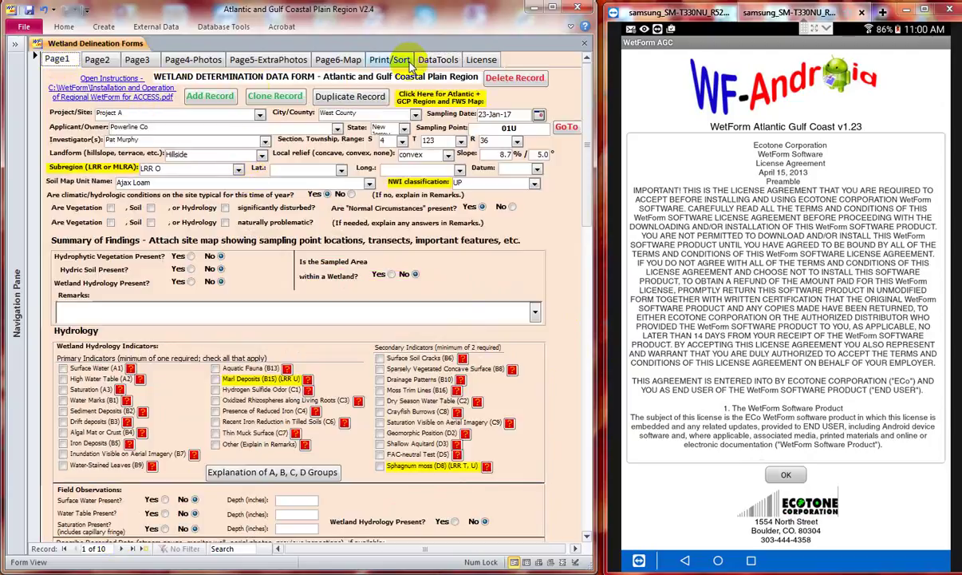
click(438, 59)
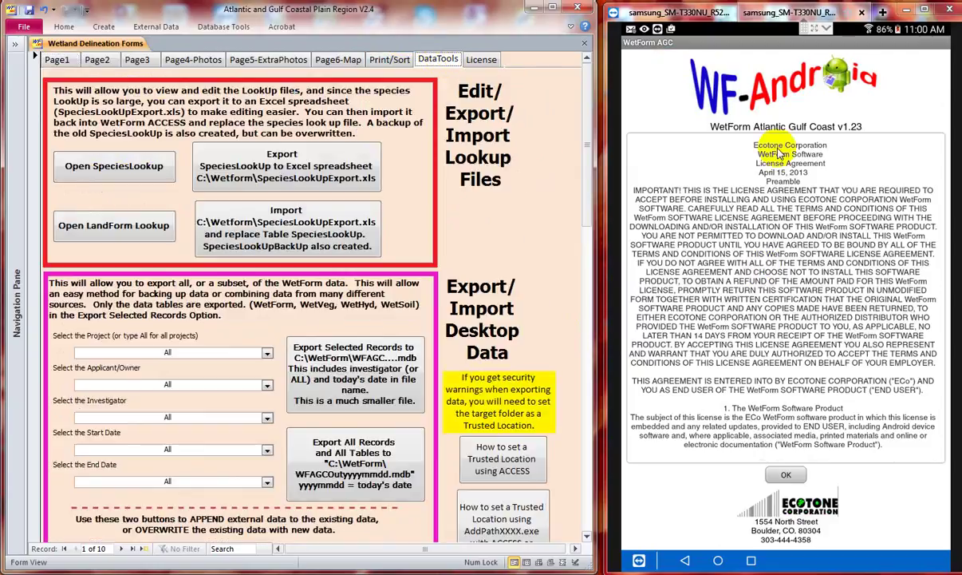
- Switch to the WetForm AGC app on the Android tablet, accept its license agreement, and export the records as csv to internal memory
drag(762, 38, 749, 40)
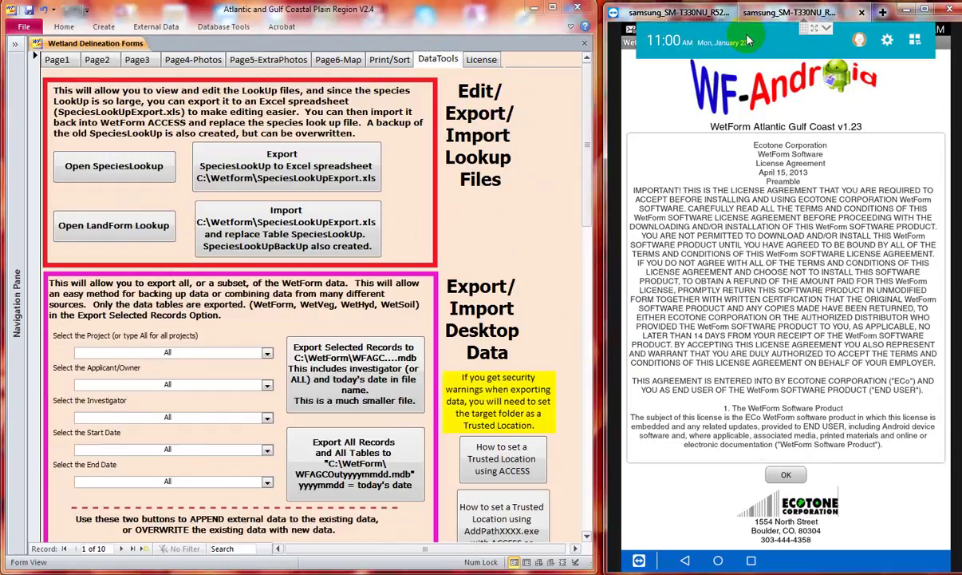
click(787, 475)
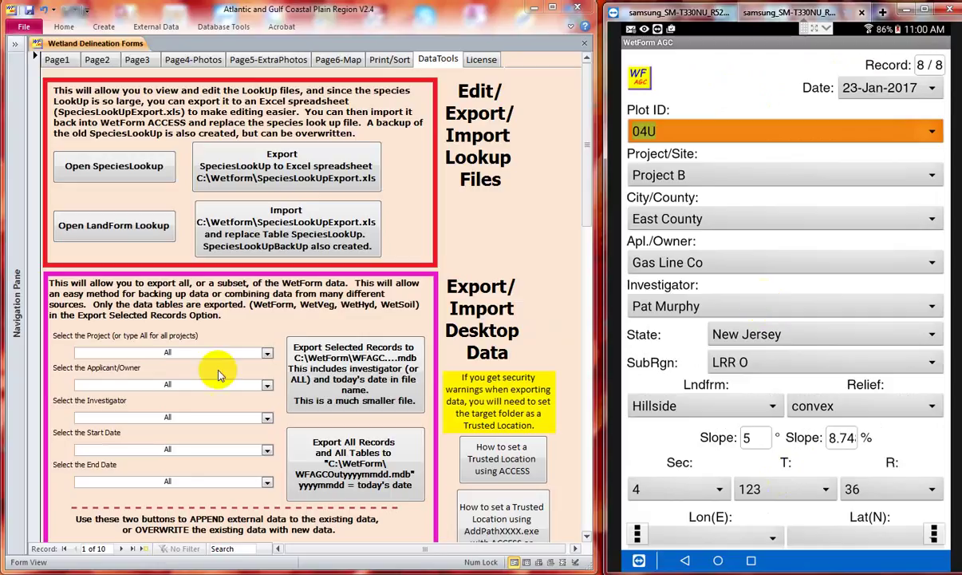
click(935, 533)
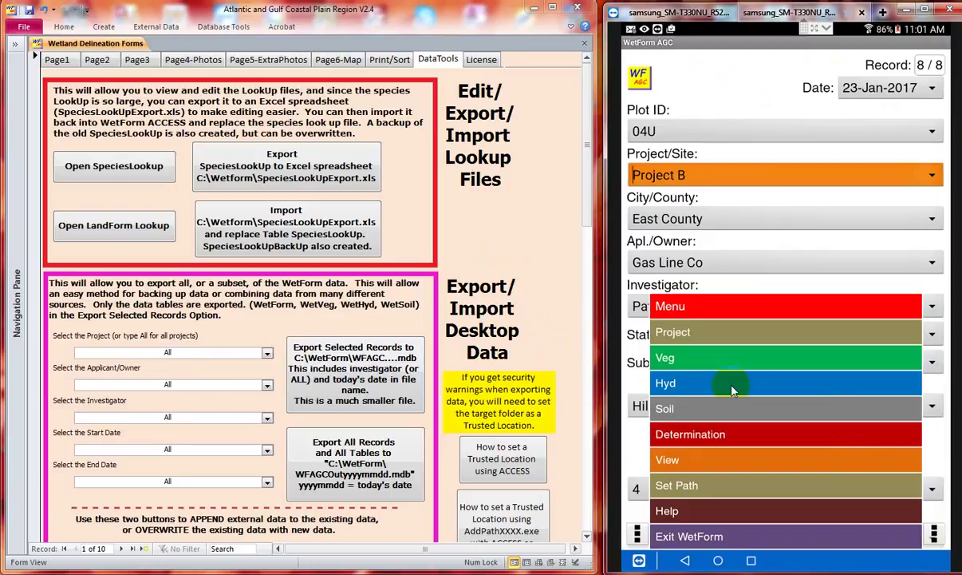
click(743, 337)
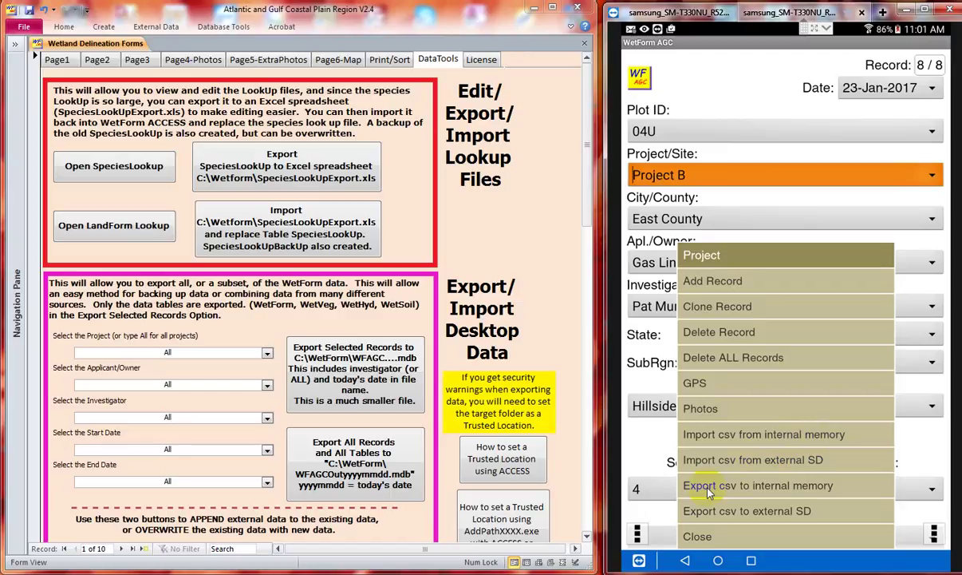
click(762, 489)
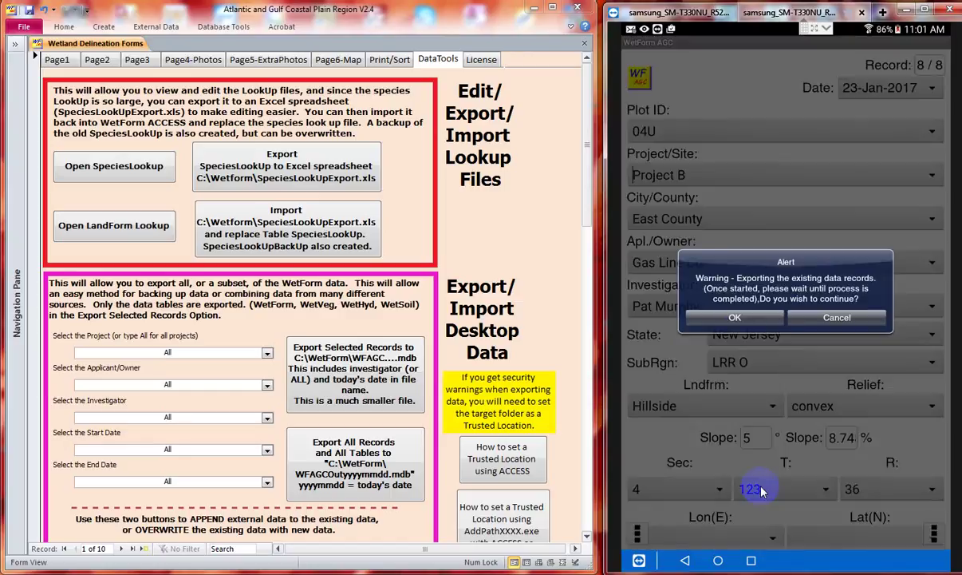
click(704, 318)
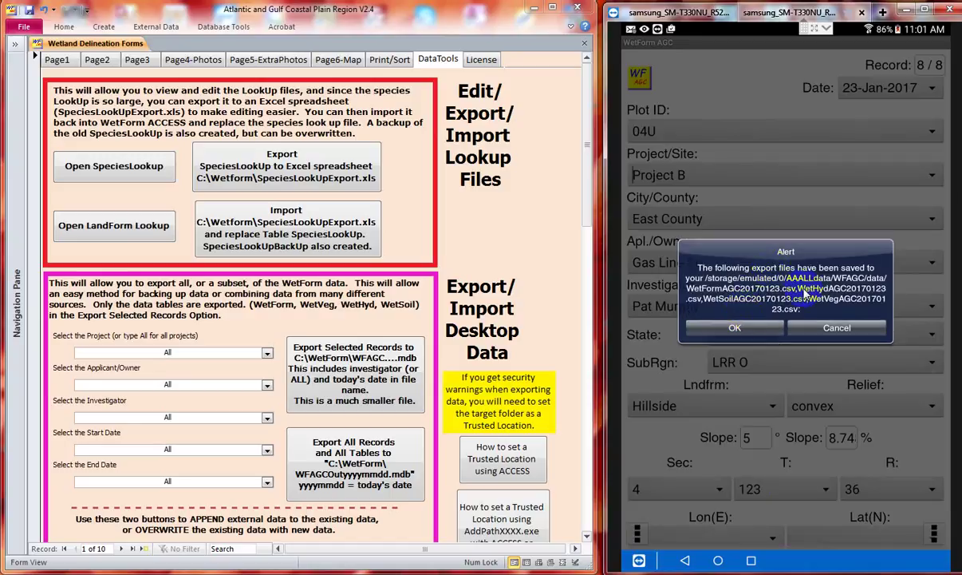
click(752, 331)
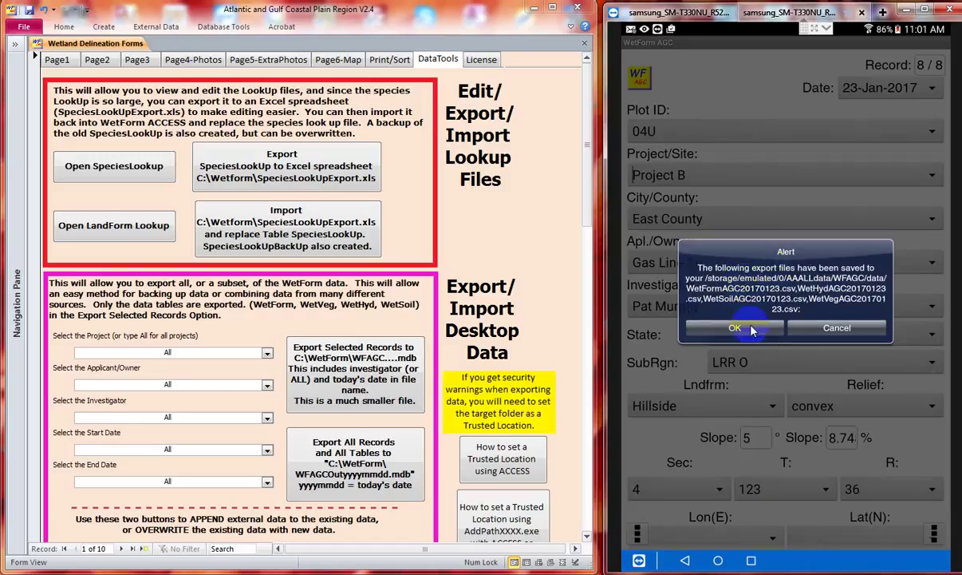
- Export the project records as csv to the external SD card, accepting the export warning
click(935, 535)
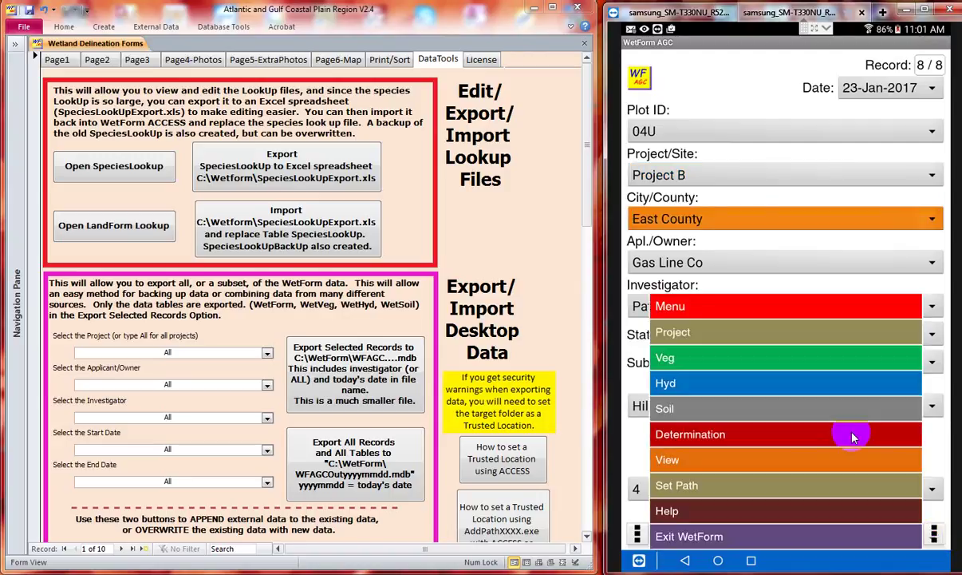
click(827, 335)
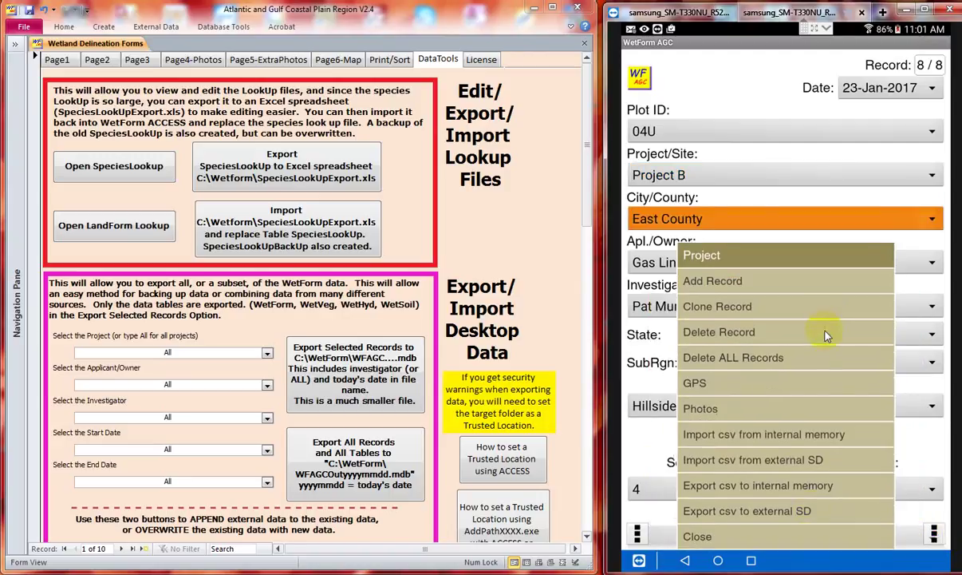
click(800, 512)
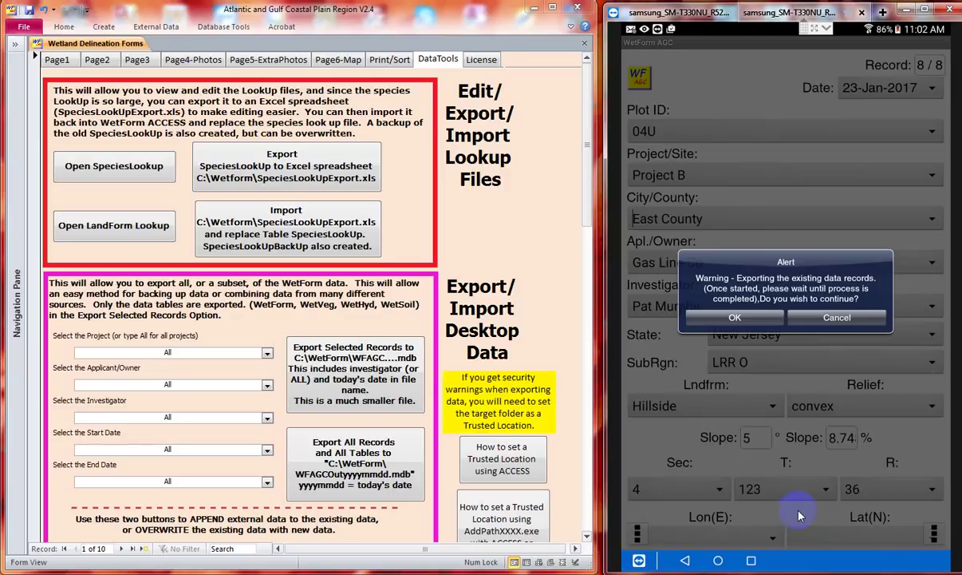
click(751, 326)
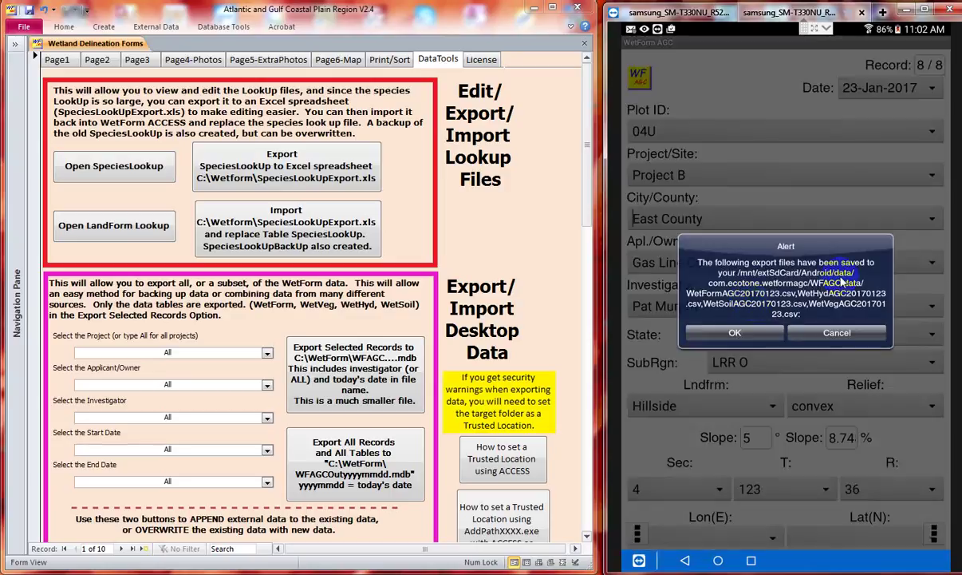
click(734, 333)
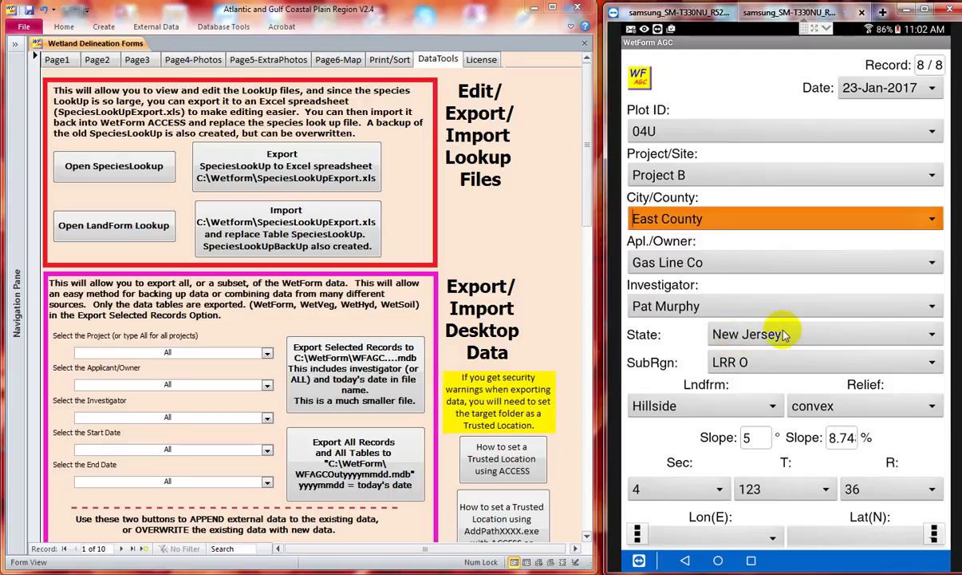
- In plot 04U's Herb Stratum, search for "carex" and enter Carex amphibola var. turgida(Syn) as the third species
click(932, 533)
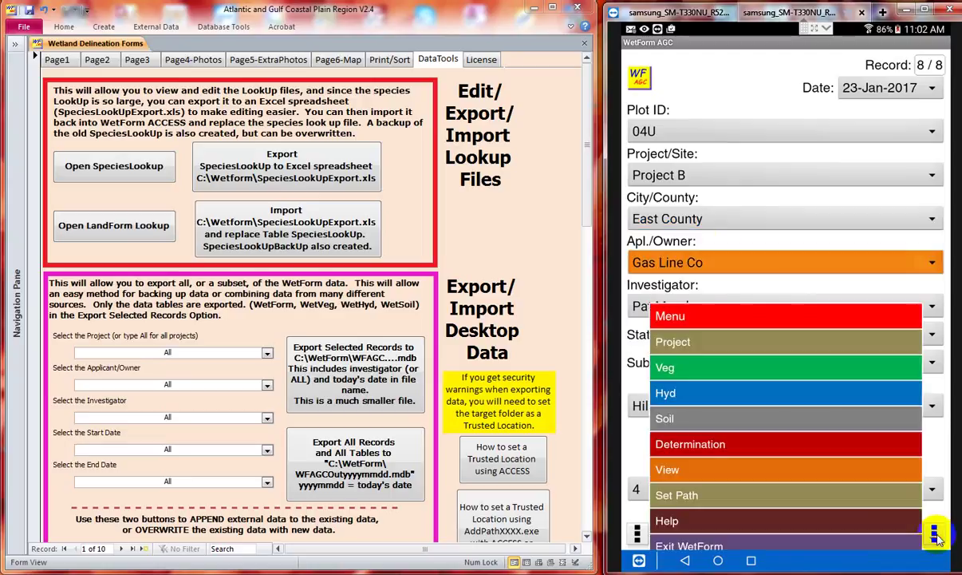
click(781, 360)
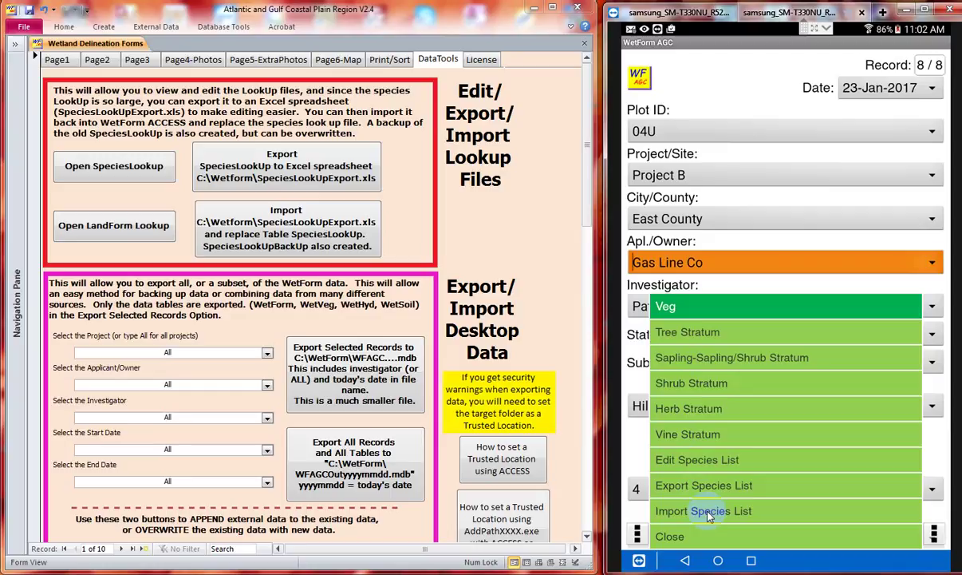
click(705, 411)
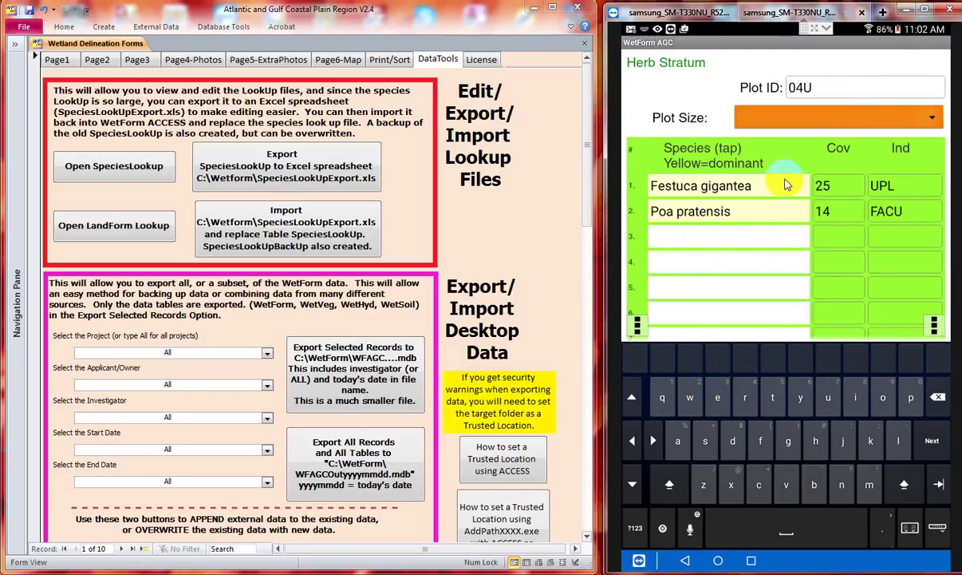
click(771, 239)
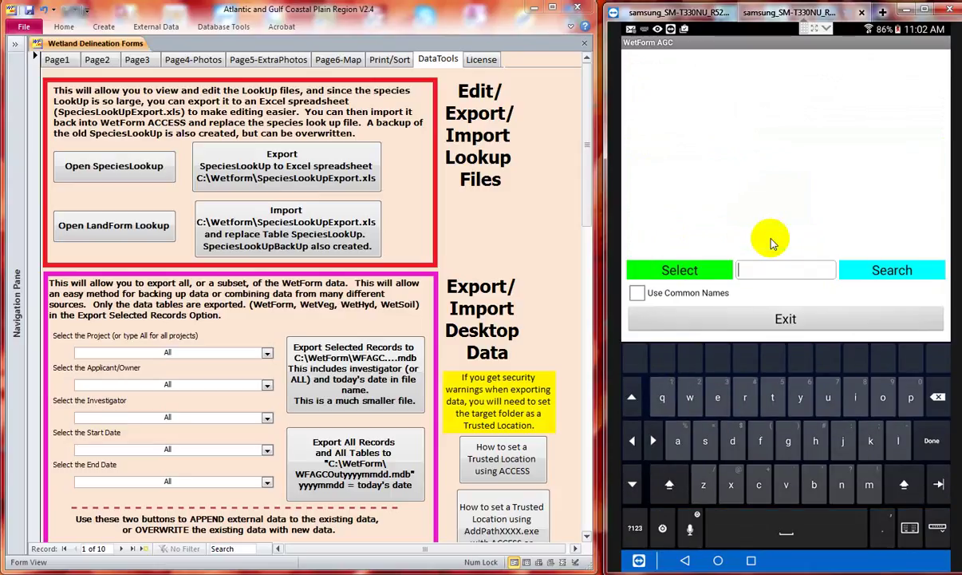
text(carex)
click(875, 274)
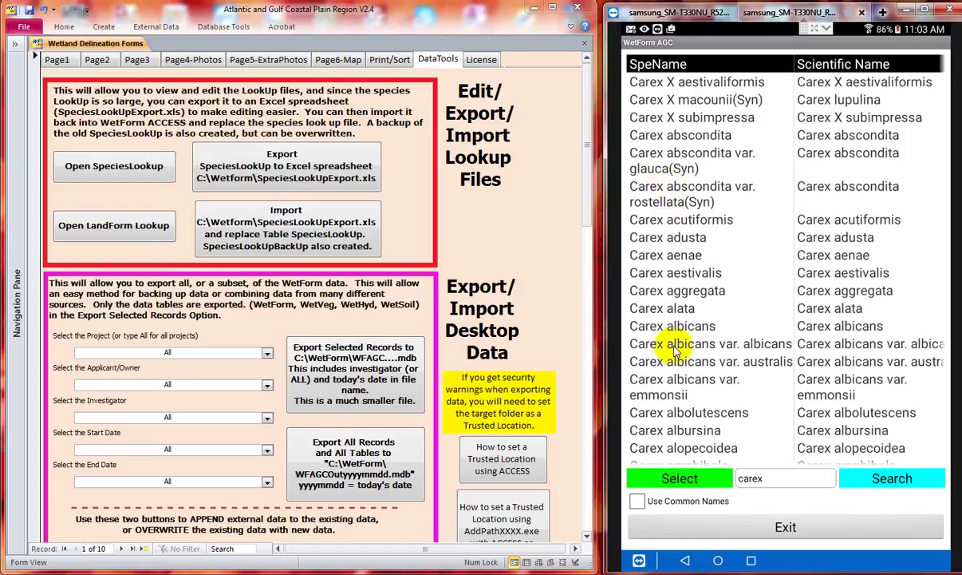
scroll(674, 382, down, 3)
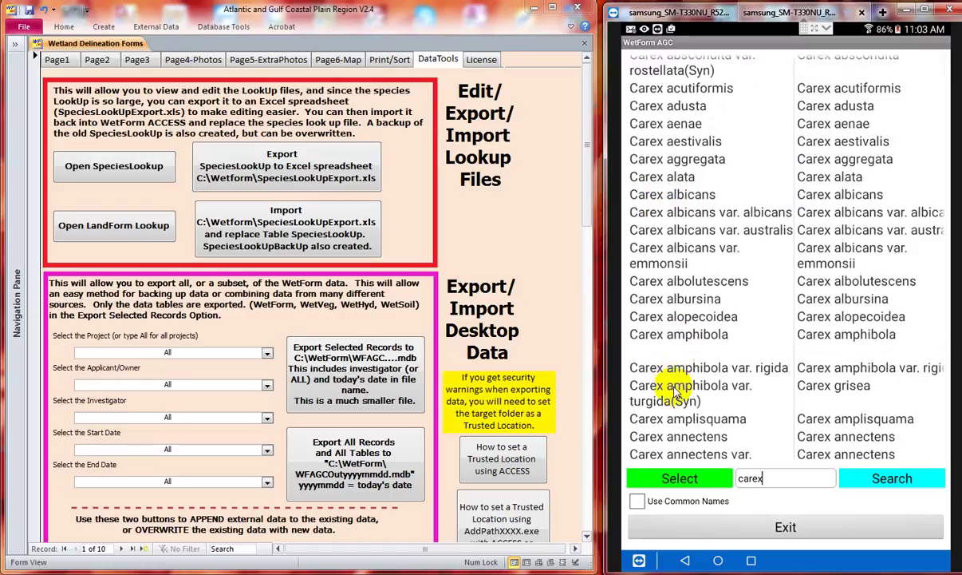
click(674, 391)
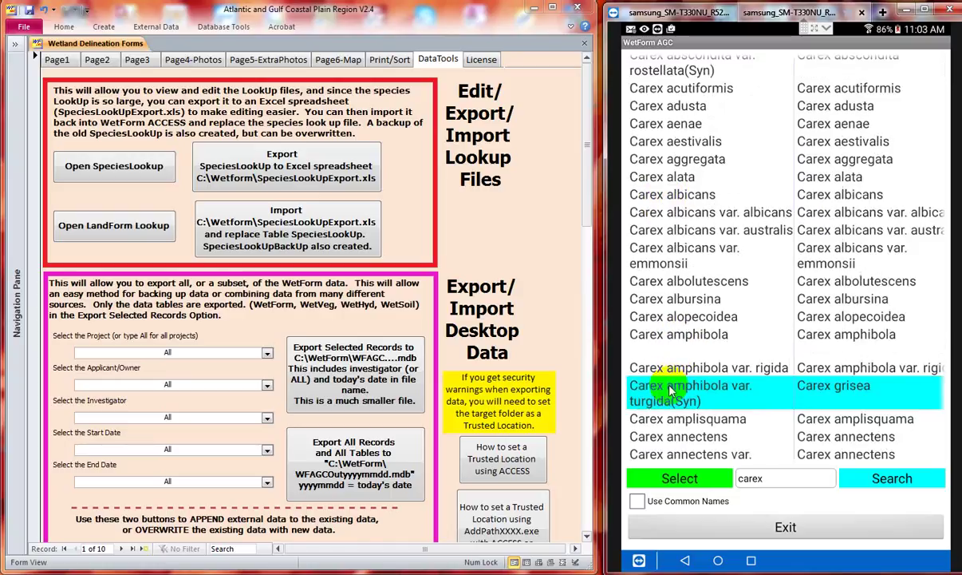
click(685, 481)
- Set the Carex grisea cover to 50 and review the Dominance Test, Prevalence Index and hydrophytic vegetation indicators
click(851, 265)
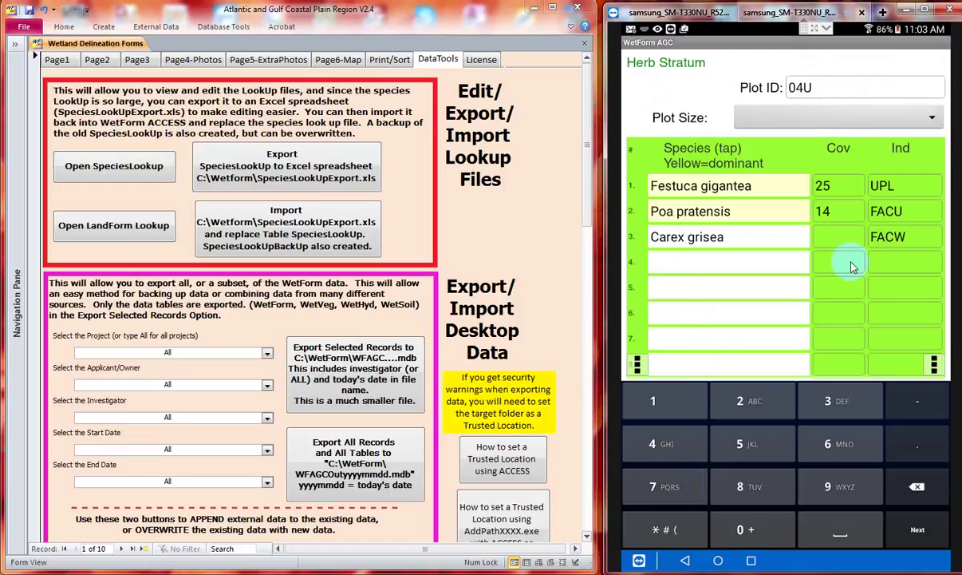
text(50)
click(838, 271)
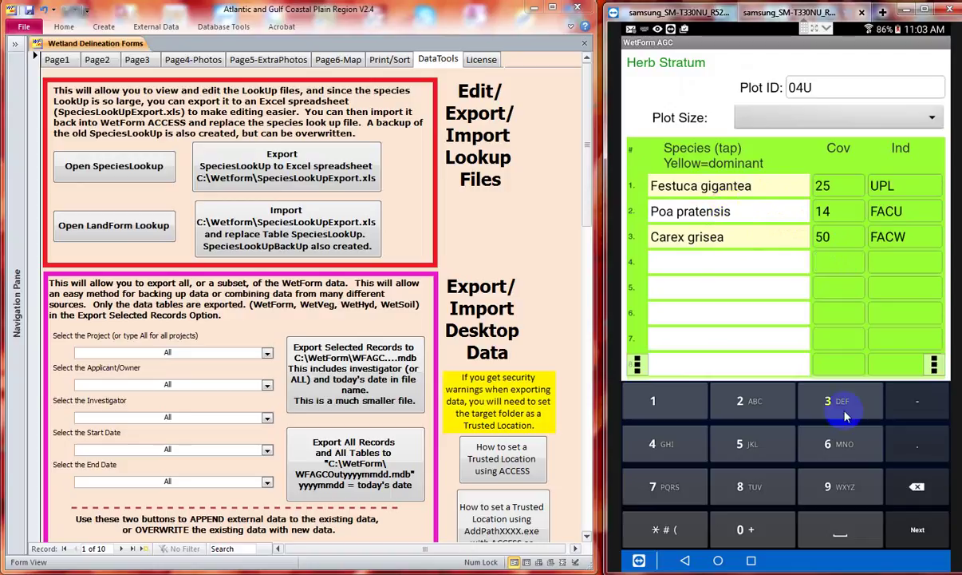
click(684, 561)
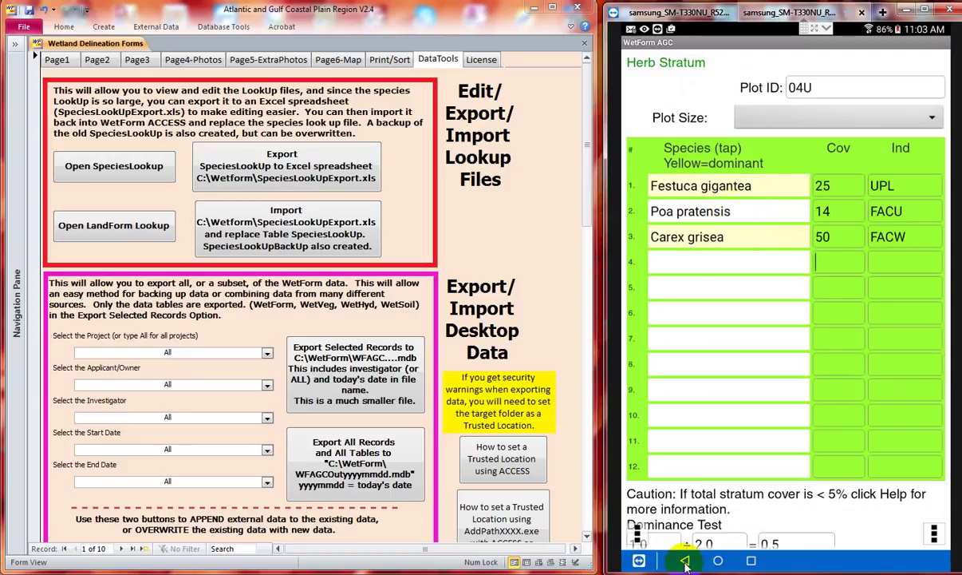
scroll(834, 484, down, 5)
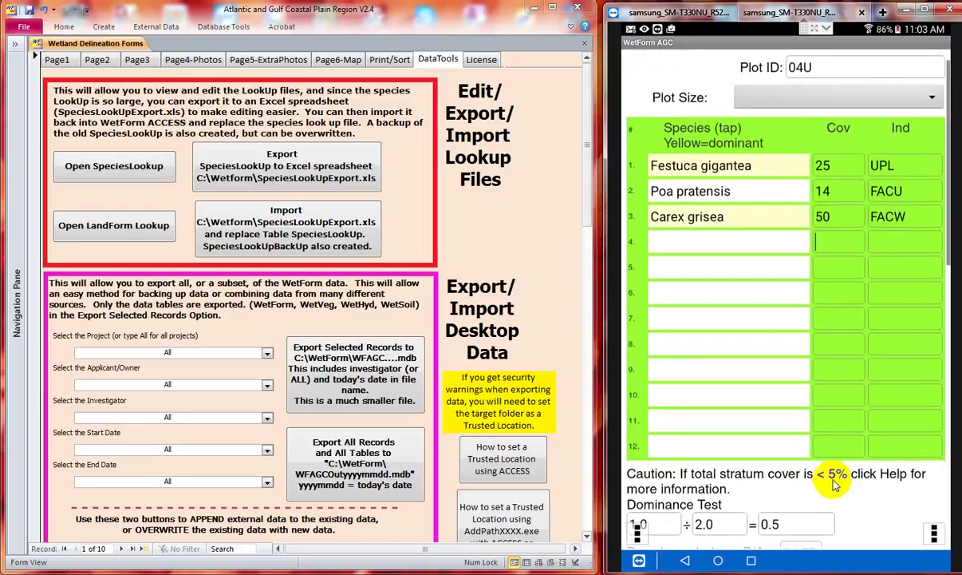
scroll(834, 485, down, 4)
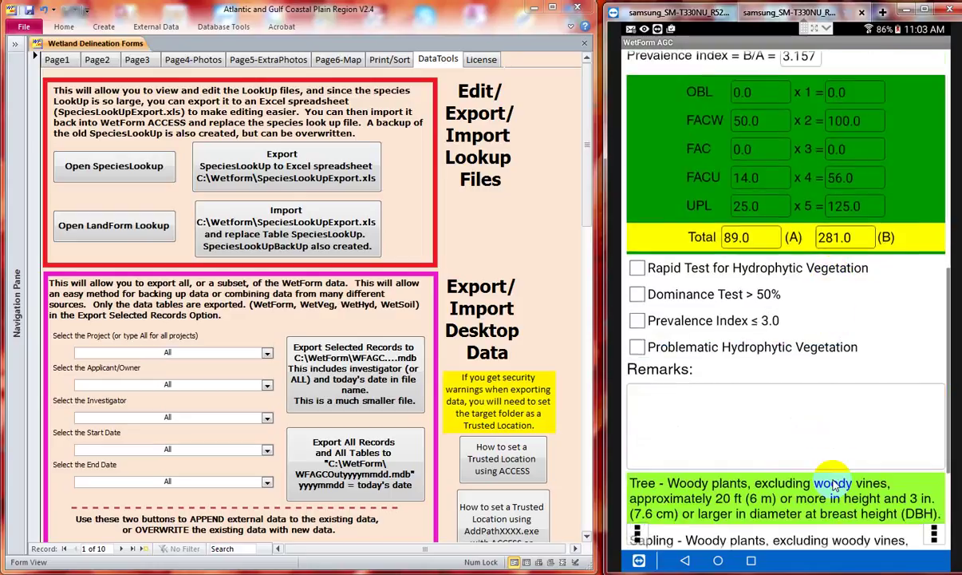
scroll(834, 484, down, 1)
scroll(833, 484, up, 3)
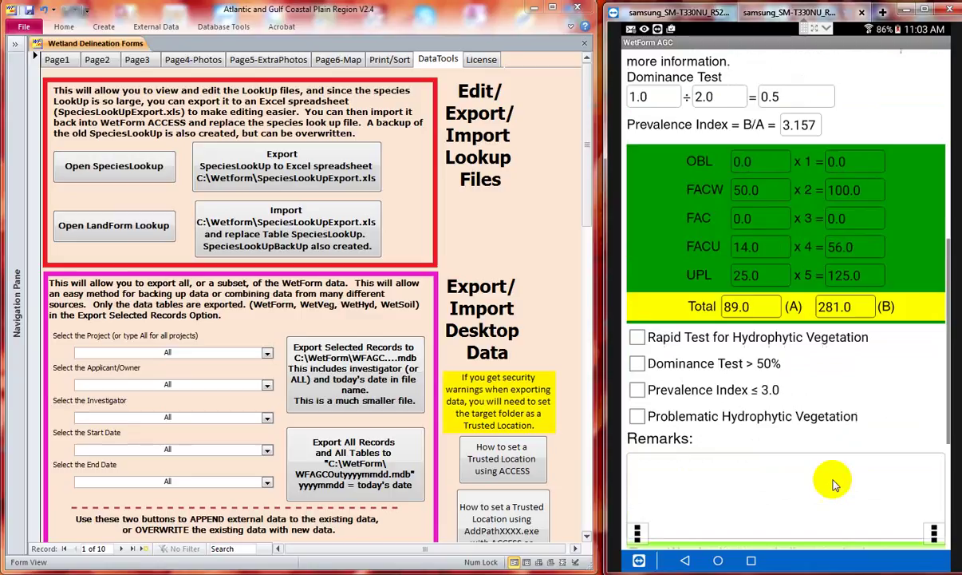
scroll(834, 484, up, 5)
scroll(834, 484, up, 1)
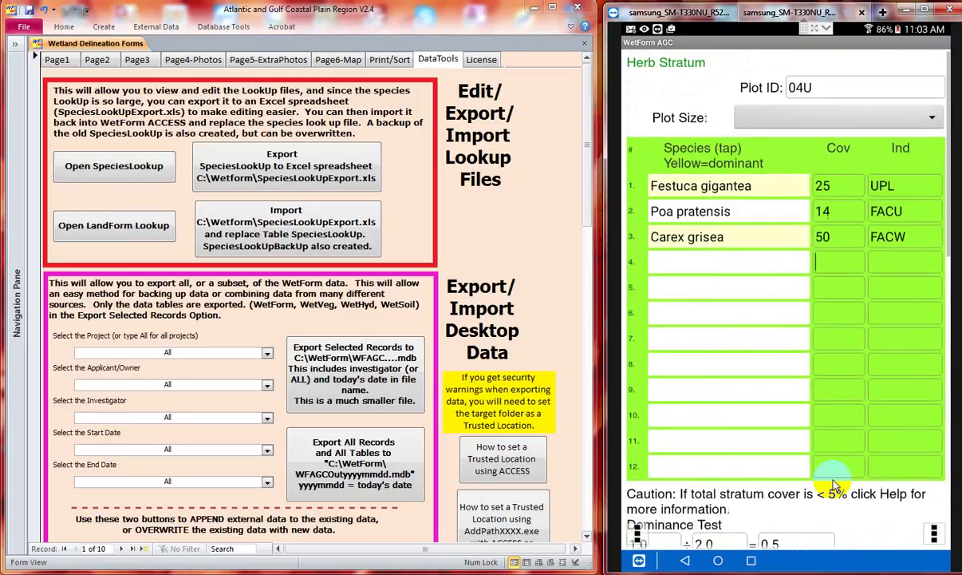
- Change the Carex grisea cover to 80 in the Herb Stratum table
click(838, 237)
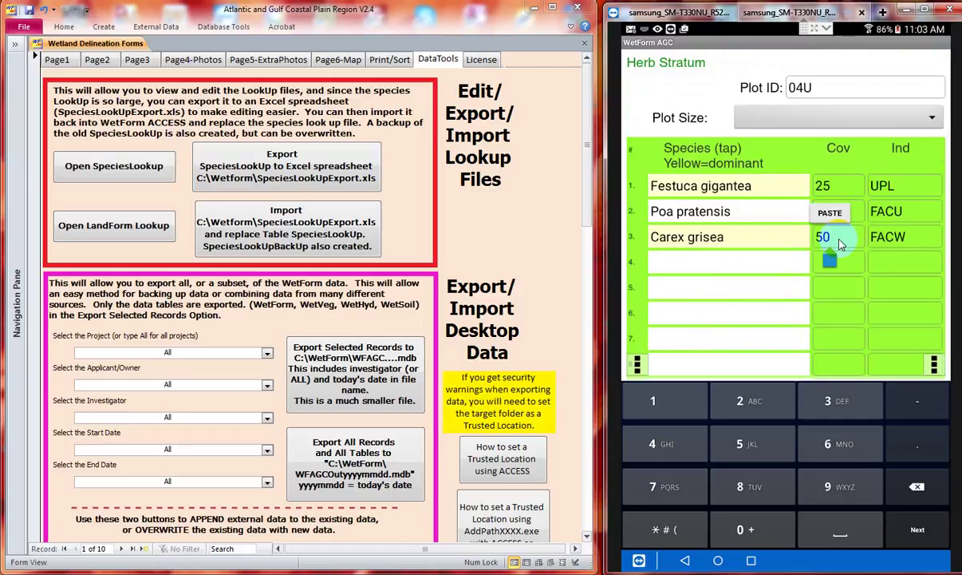
key(BackSpace)
key(BackSpace)
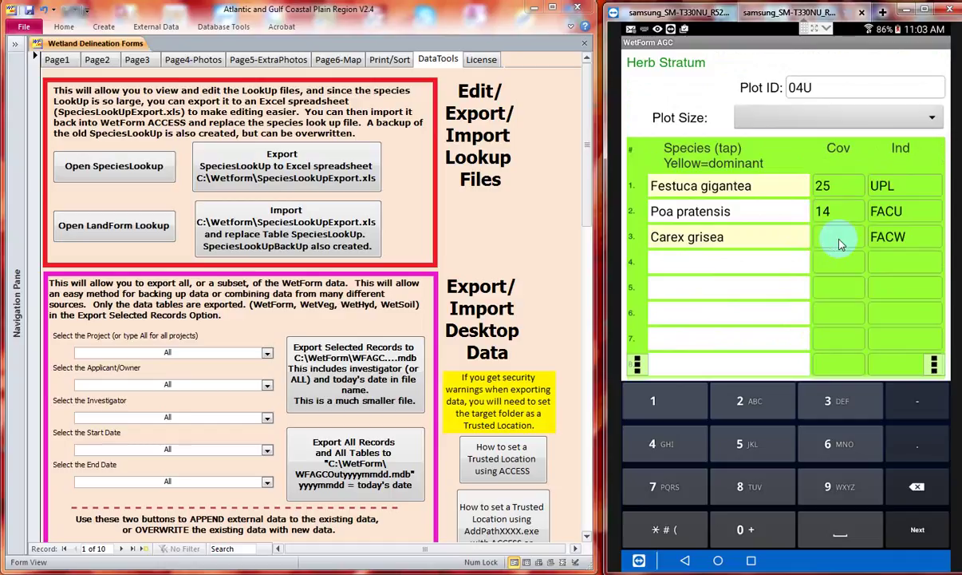
text(80)
click(842, 263)
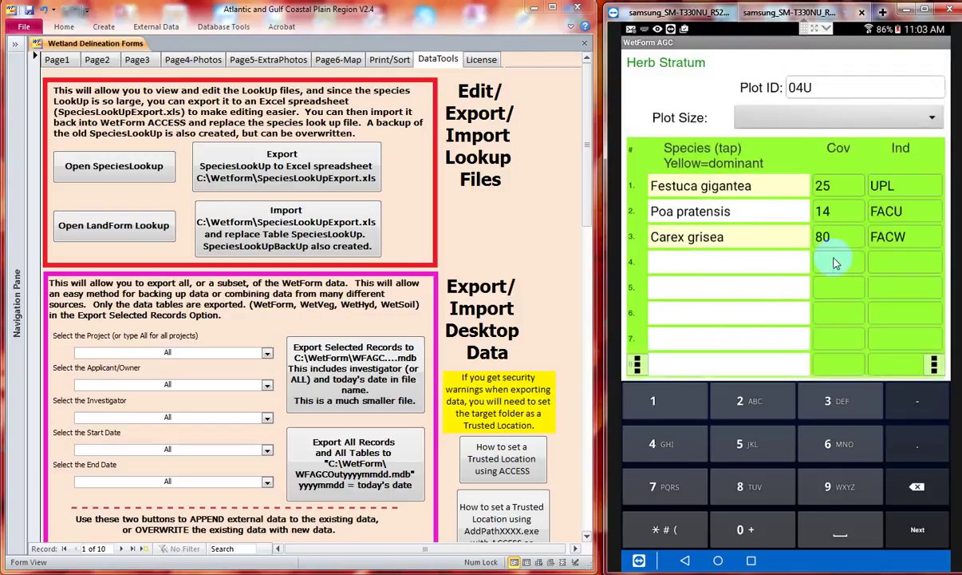
- Change the Festuca gigantea cover to 10 and check the recalculated totals and hydrophytic vegetation indicators
click(832, 187)
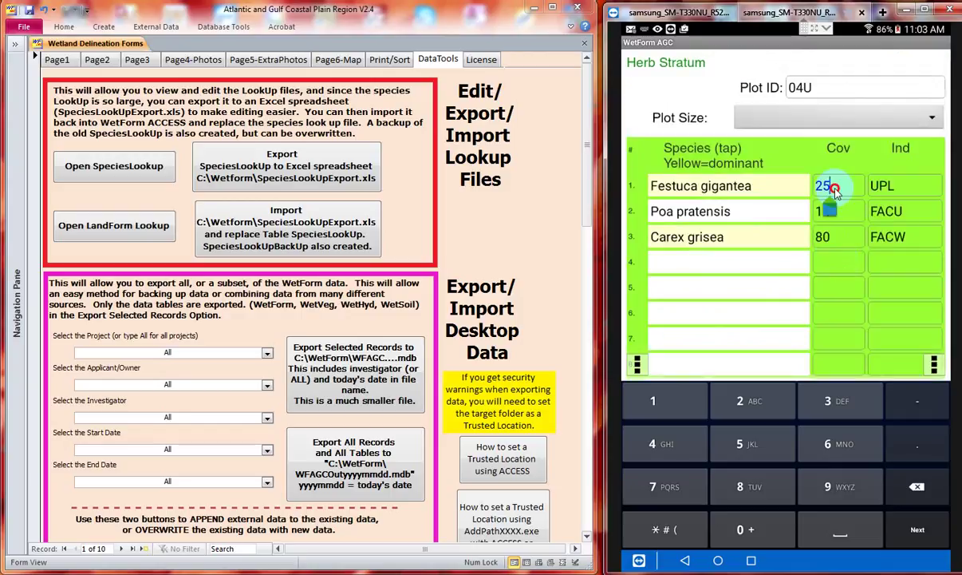
click(818, 190)
key(BackSpace)
key(BackSpace)
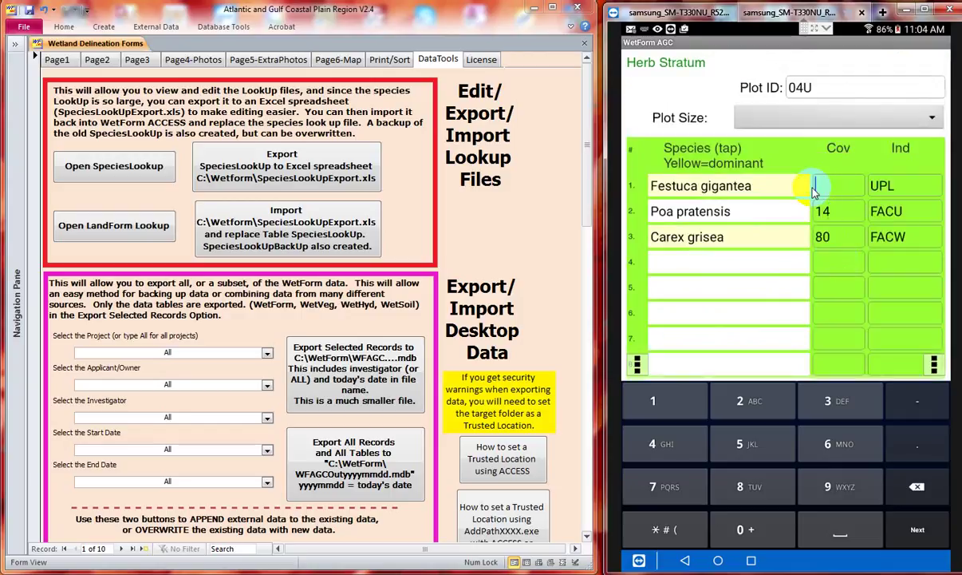
text(10)
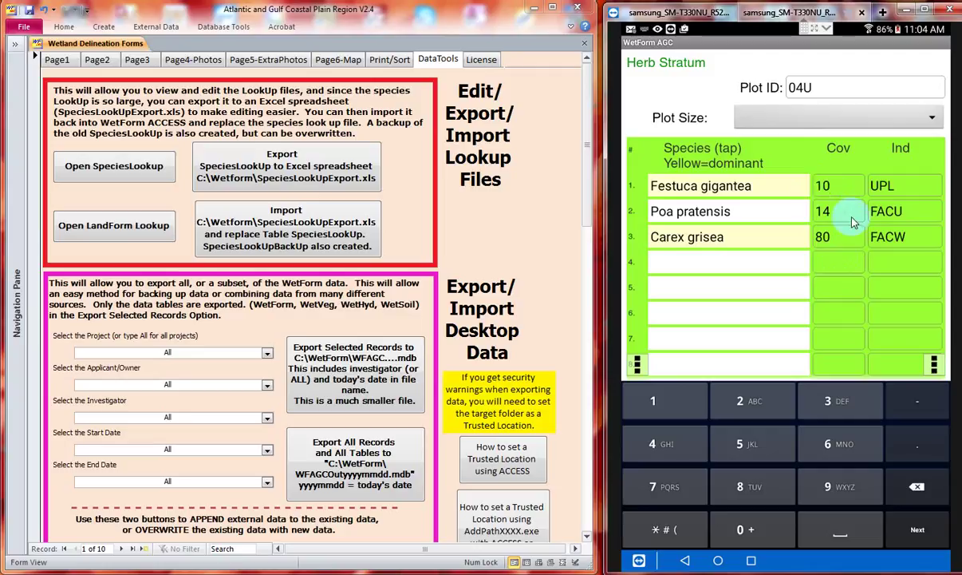
click(851, 212)
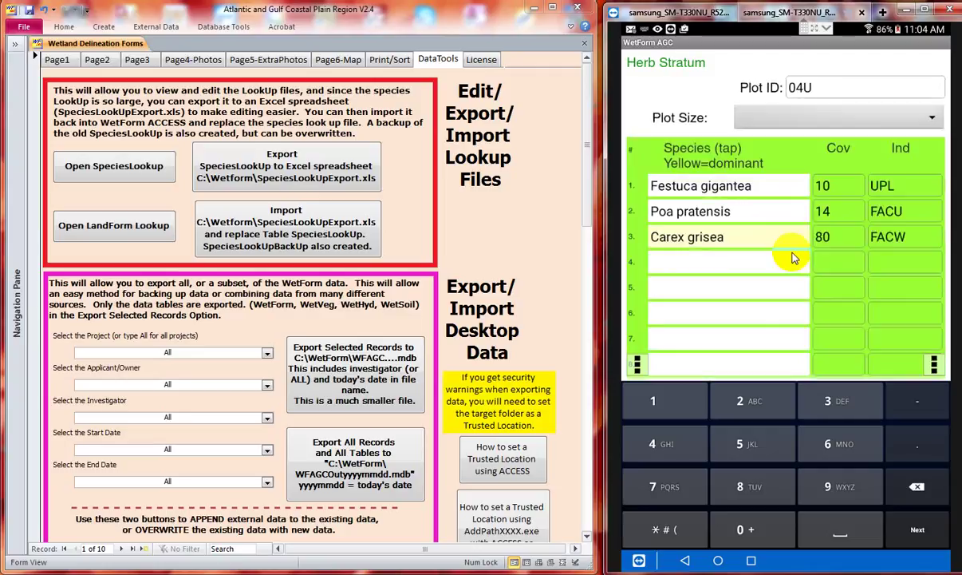
click(843, 238)
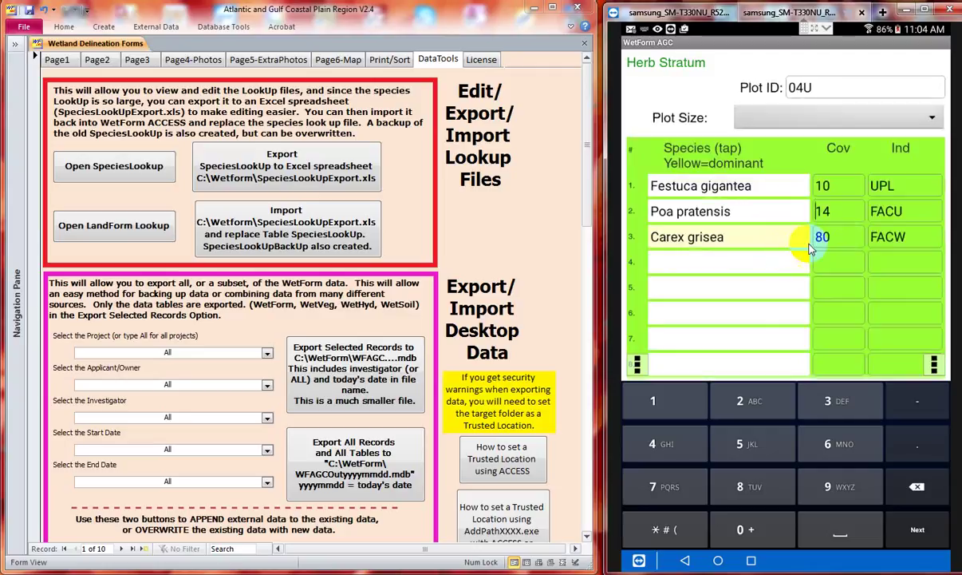
scroll(830, 244, down, 5)
scroll(808, 248, down, 10)
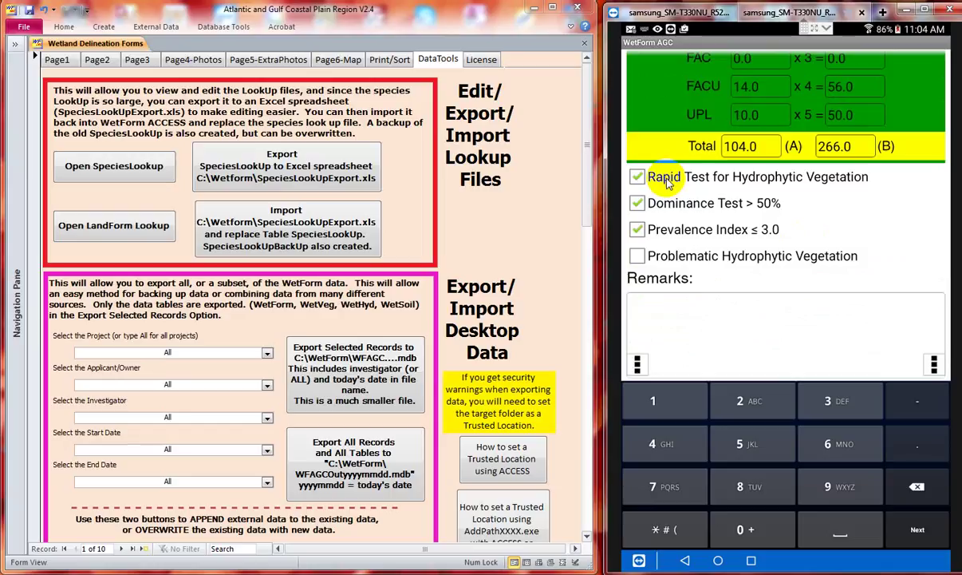
- Close plot 04U's Herb Stratum form and return to the main plot record
scroll(667, 182, up, 10)
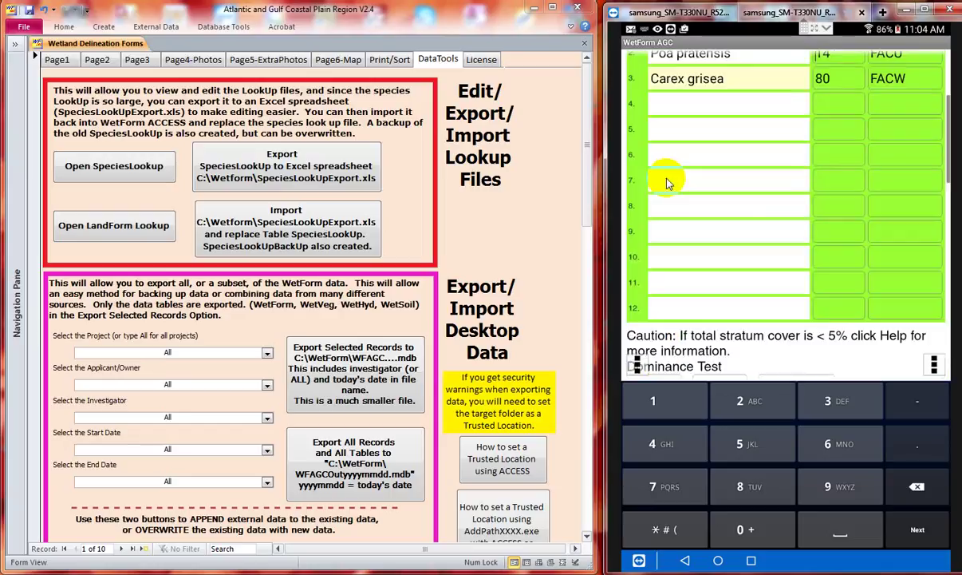
scroll(667, 182, up, 3)
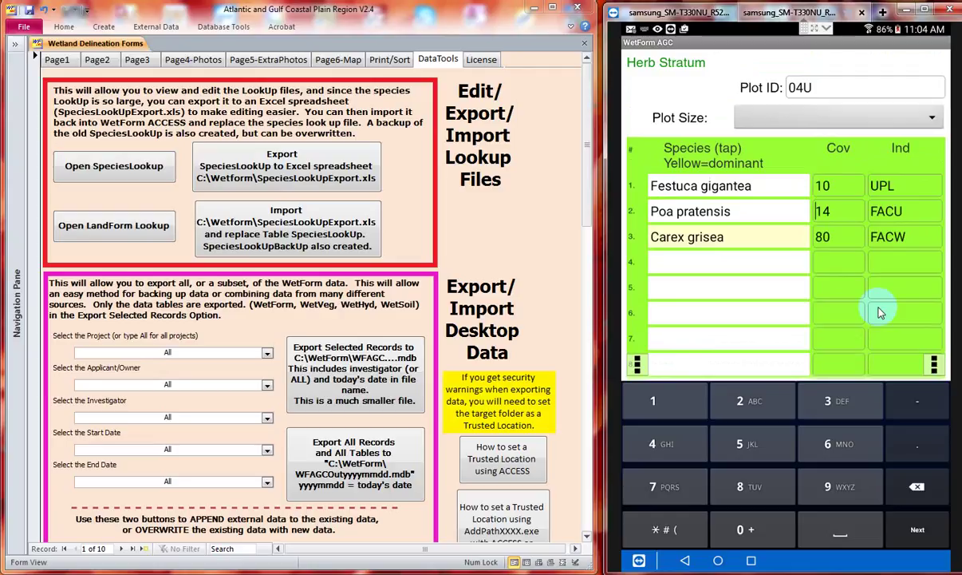
click(936, 363)
click(937, 363)
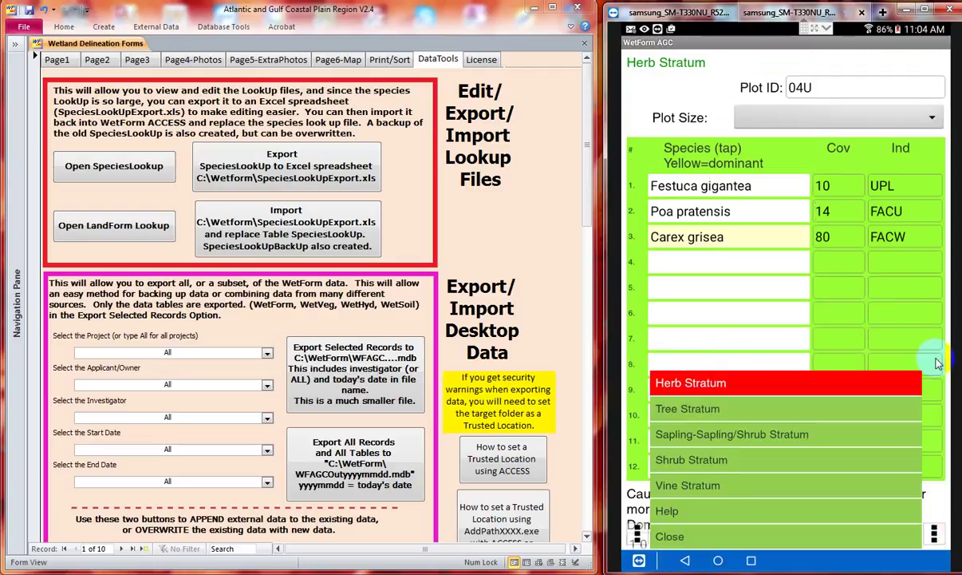
click(742, 539)
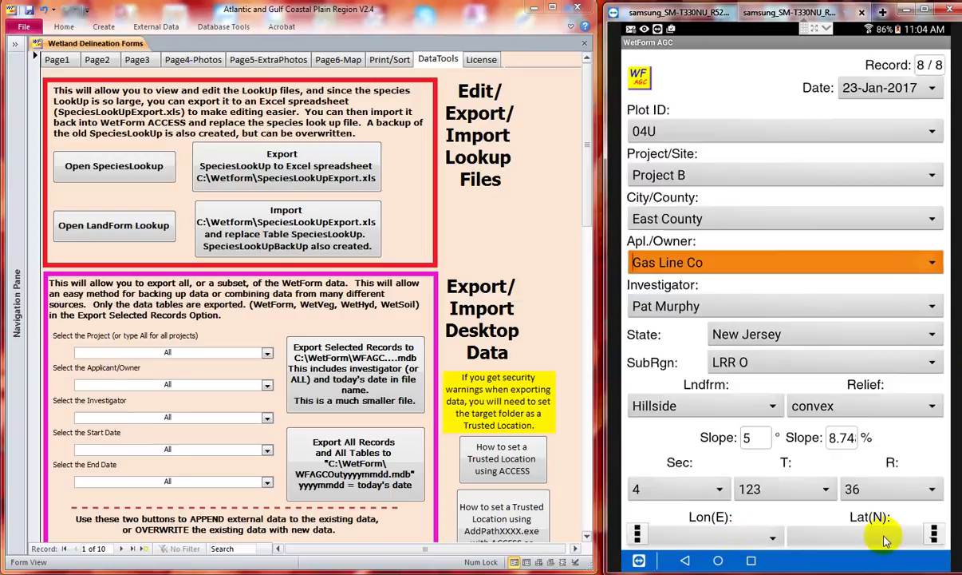
- Open plot 04U's Hydrology form and mark Algal Mat or Crust (B4) as a primary indicator
click(934, 533)
click(934, 534)
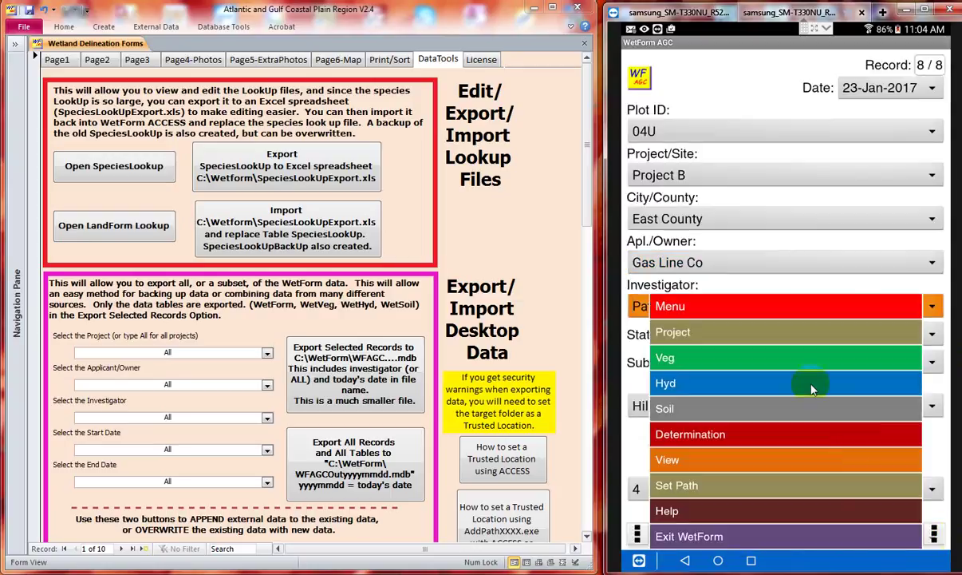
click(812, 386)
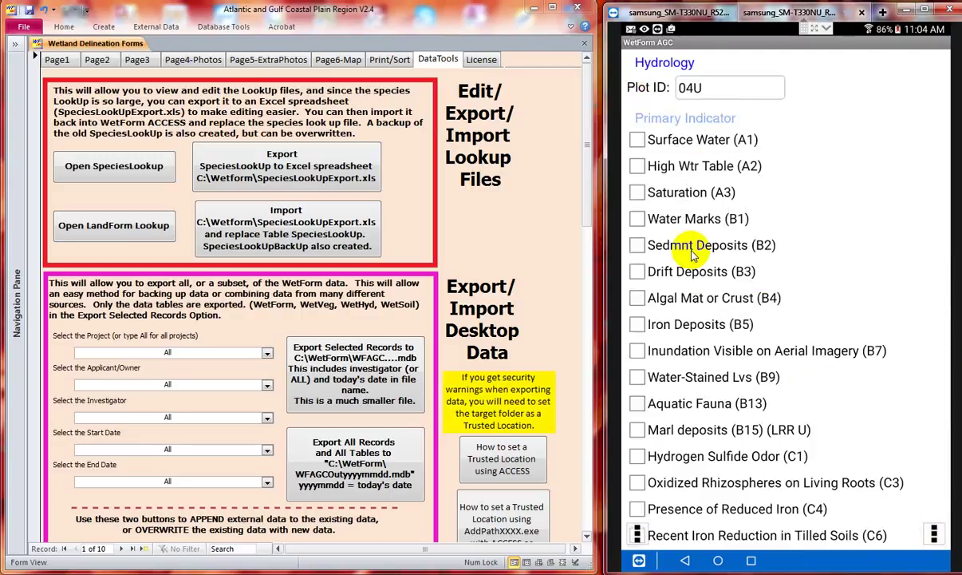
click(637, 298)
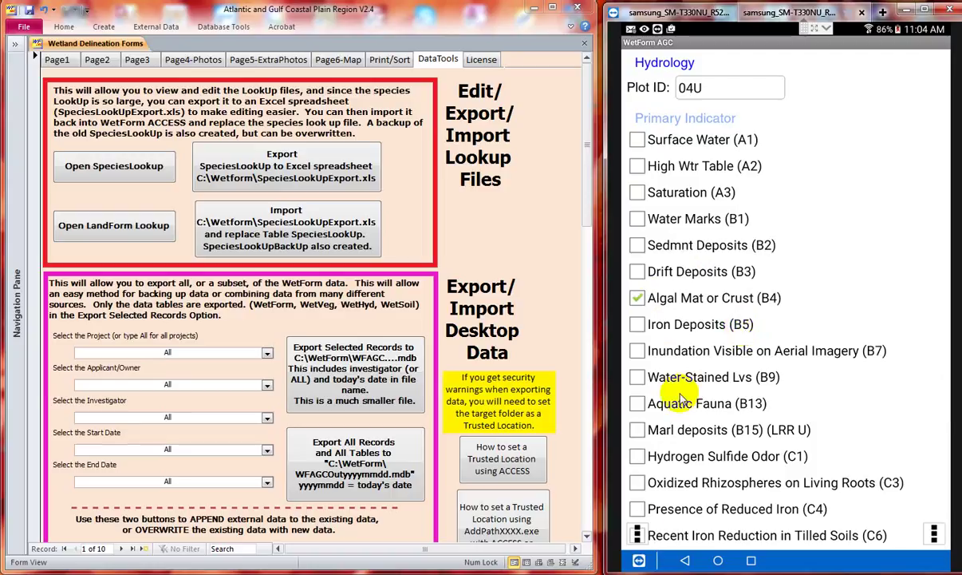
- Look up Indicator B5: Iron deposits in the Hydrology primary and secondary indicator manual, then return to the main plot record
click(639, 533)
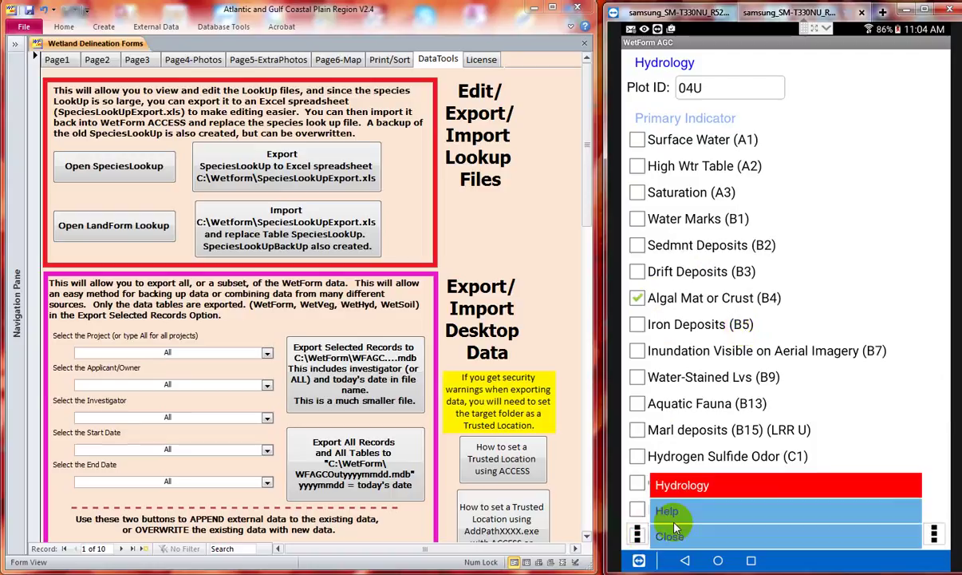
click(675, 519)
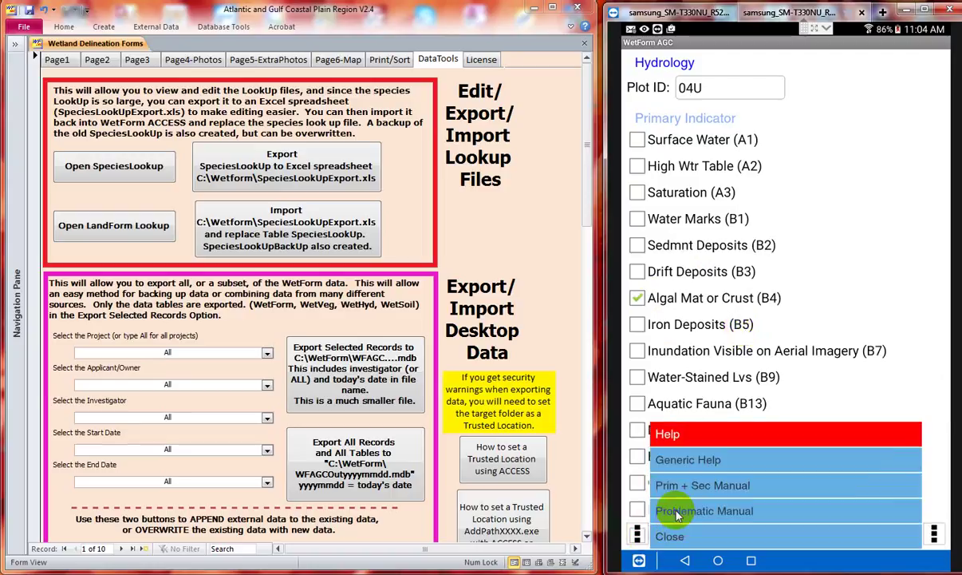
click(735, 486)
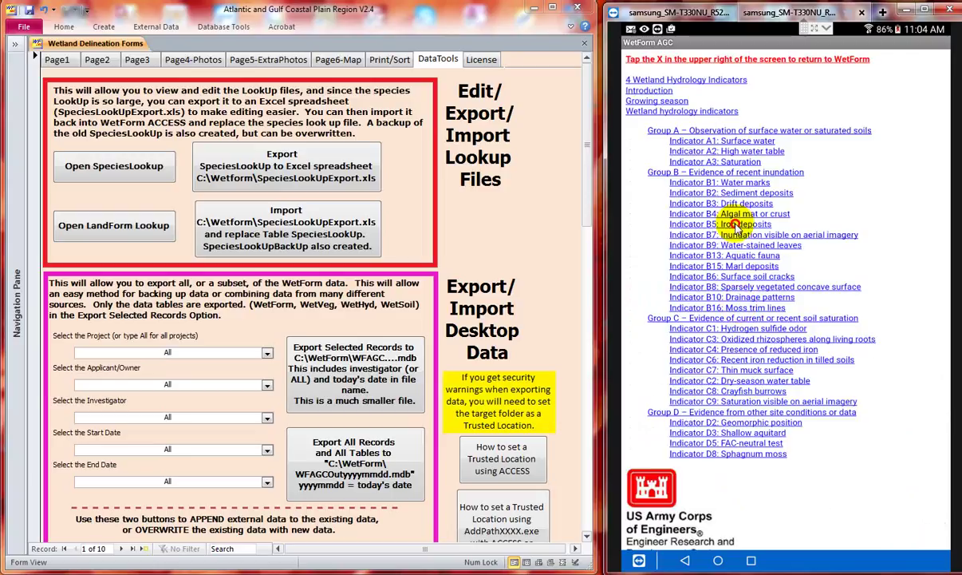
click(734, 225)
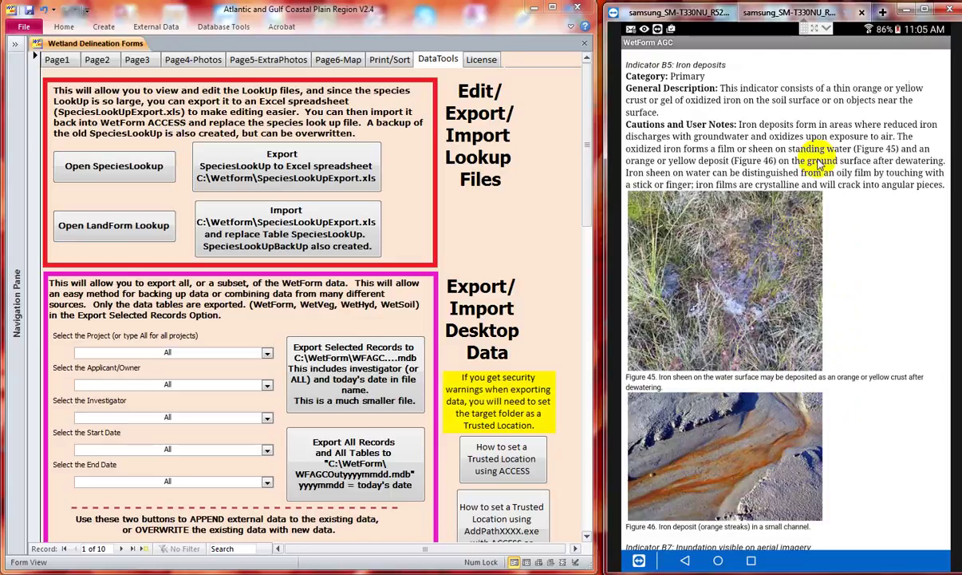
click(685, 561)
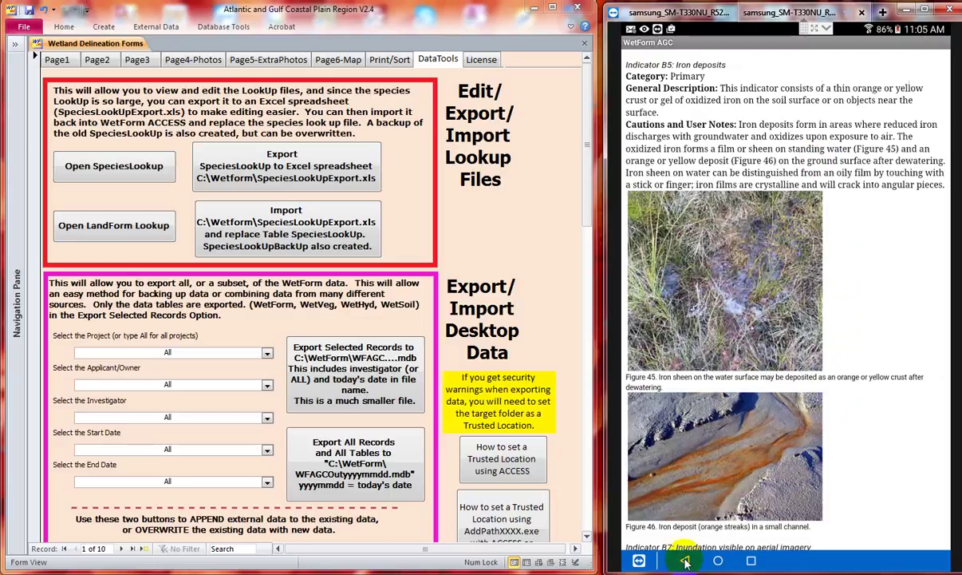
click(687, 561)
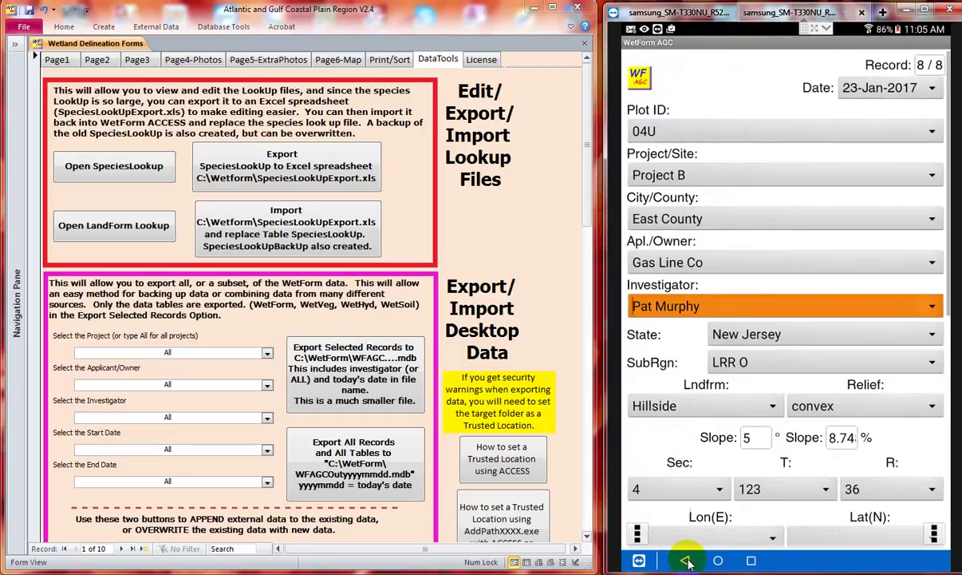
- Open the soil Horizons form for plot 04U
click(636, 533)
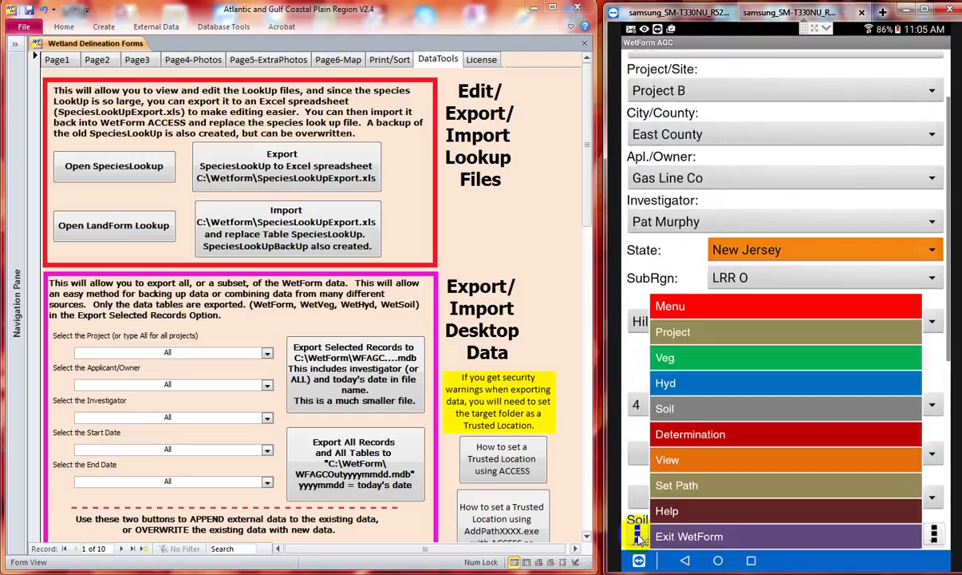
click(680, 408)
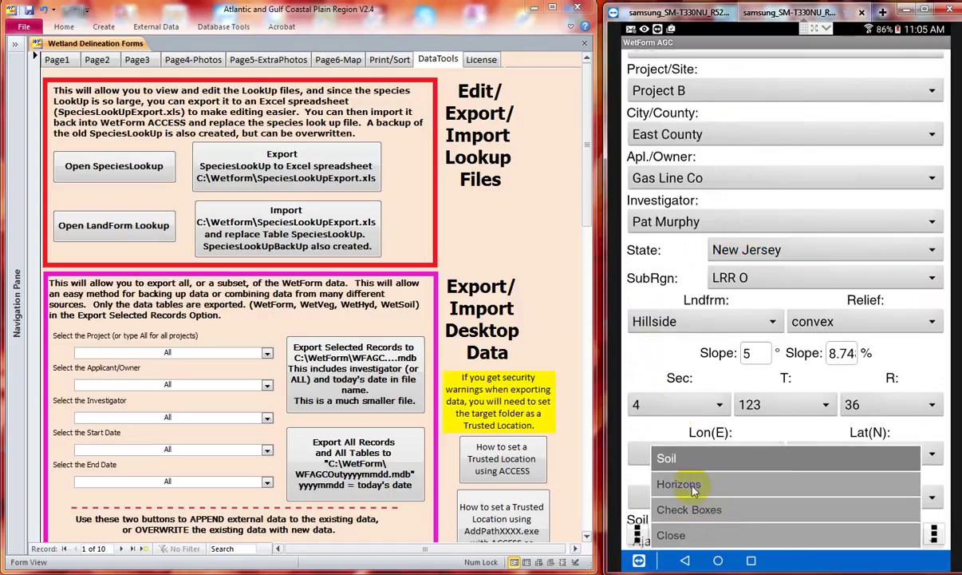
click(680, 486)
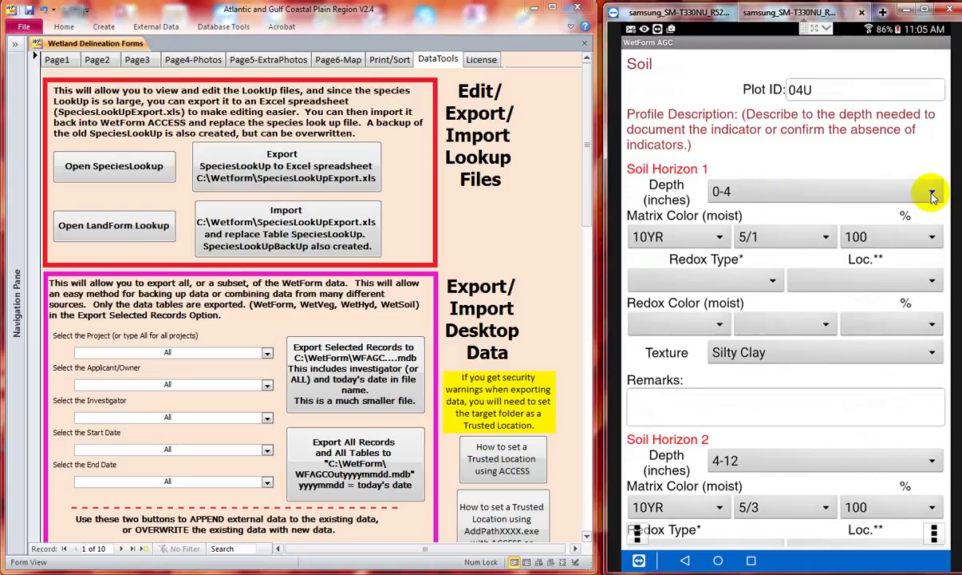
- Set the Soil Horizon 2 depth to 4-8 inches and look at the depth choices offered for Soil Horizon 3
click(932, 463)
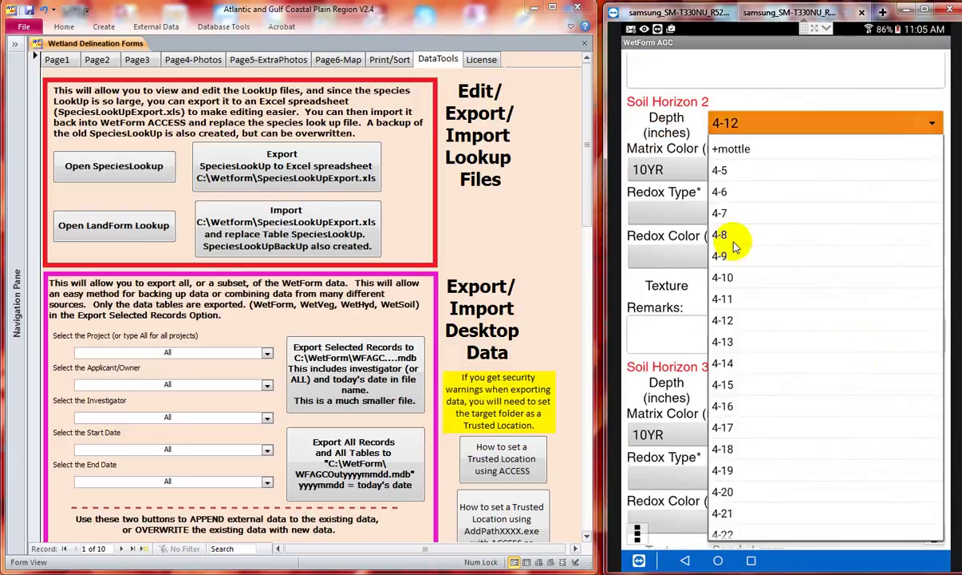
click(733, 238)
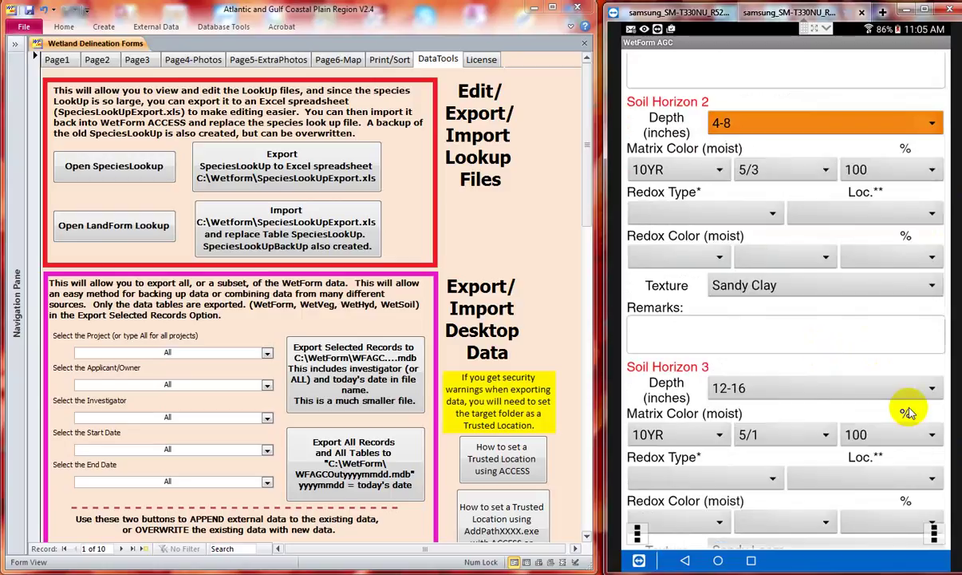
click(932, 390)
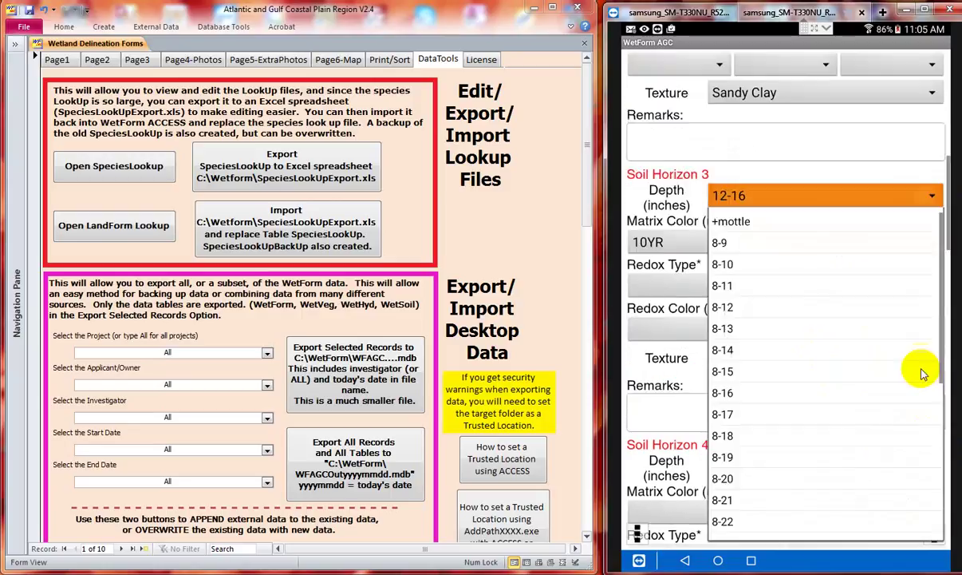
click(826, 175)
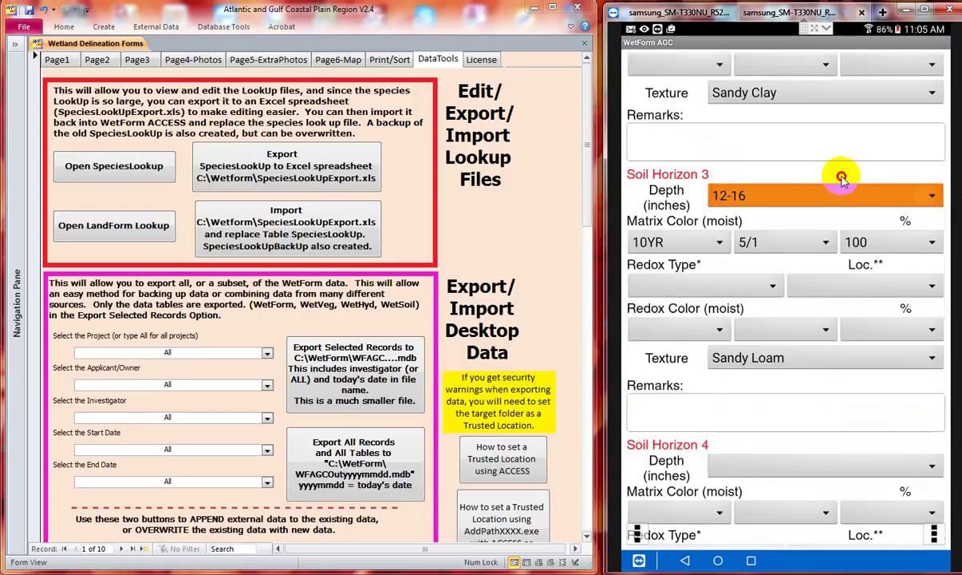
- Set the Soil Horizon 1 depth to 0-6 inches and the Soil Horizon 2 depth to 6-10 inches
scroll(909, 188, up, 3)
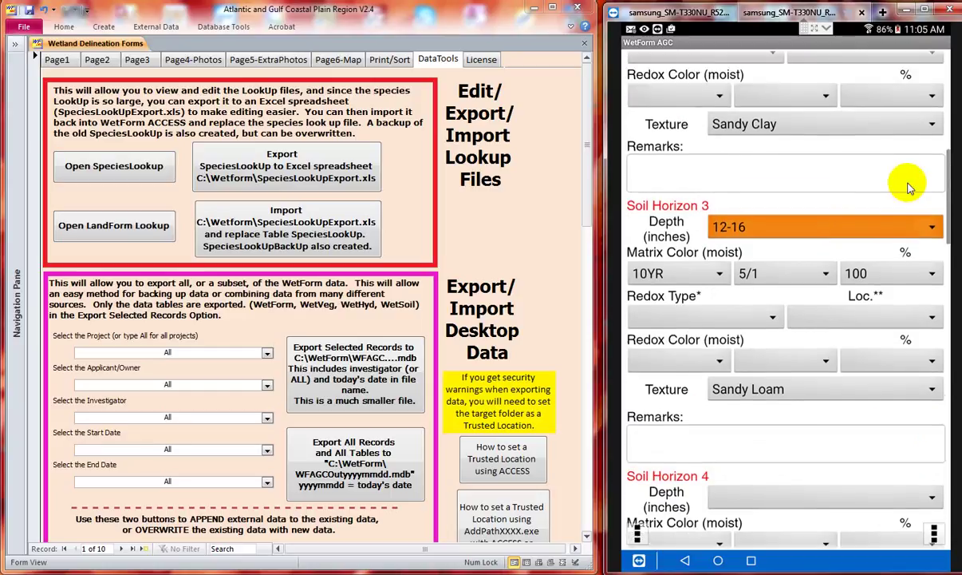
scroll(909, 187, up, 7)
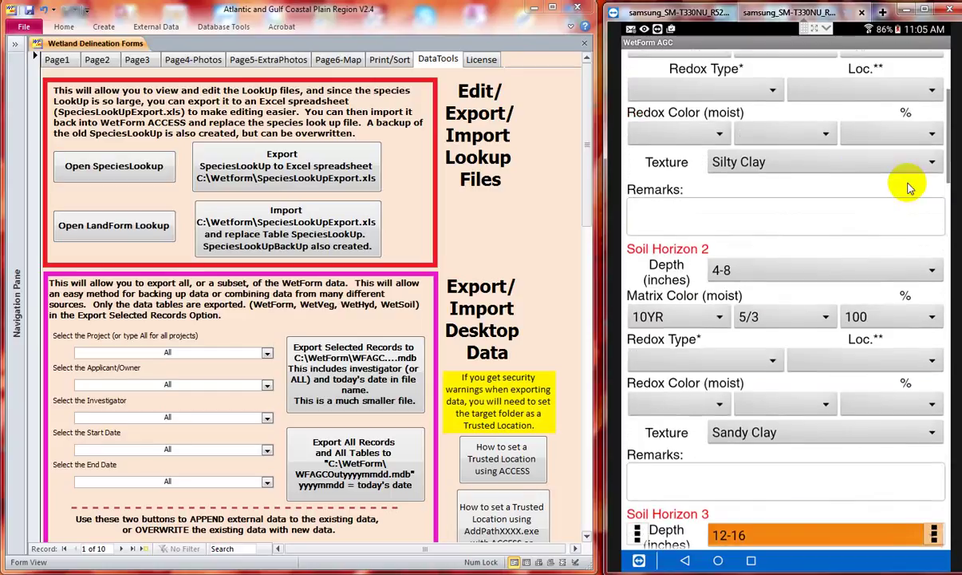
click(928, 192)
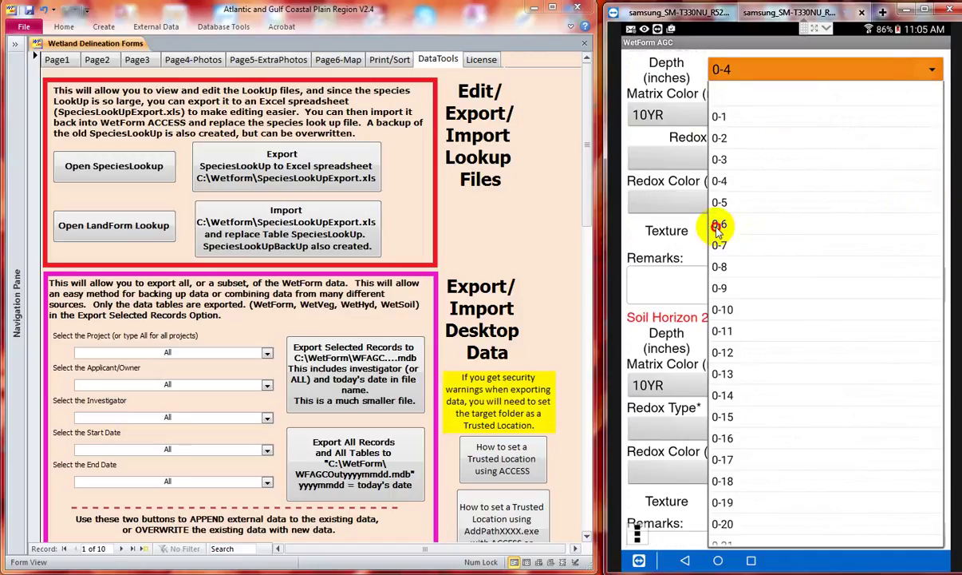
click(721, 224)
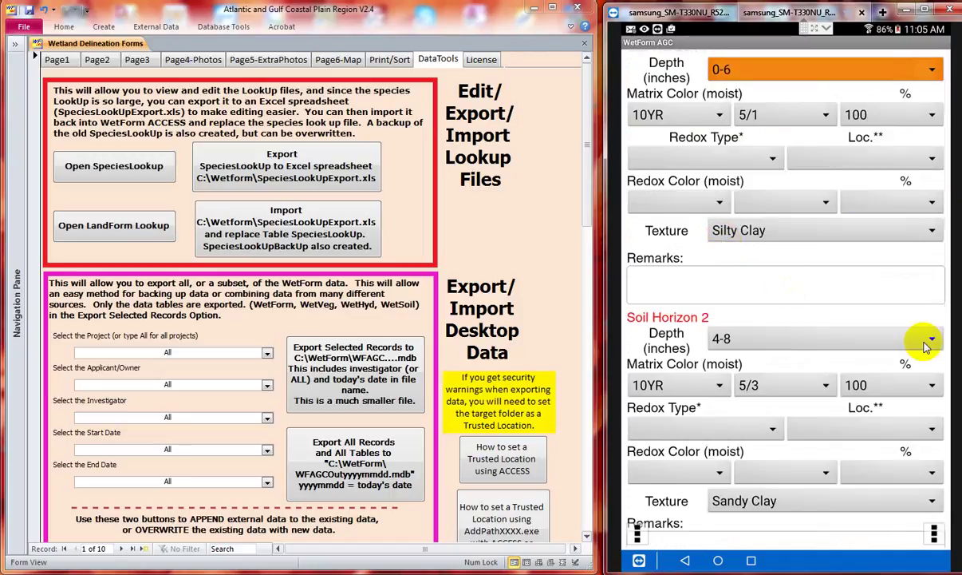
click(933, 340)
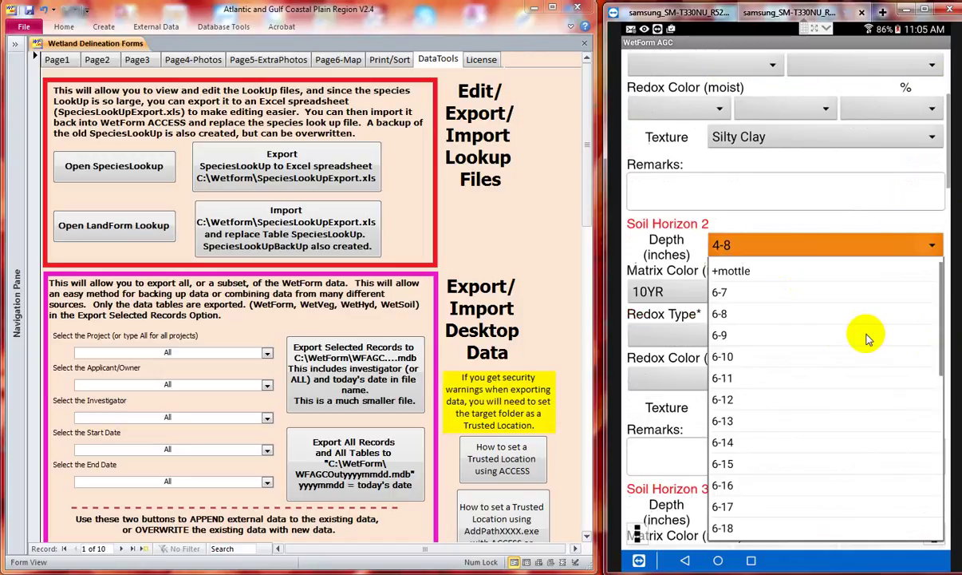
click(722, 356)
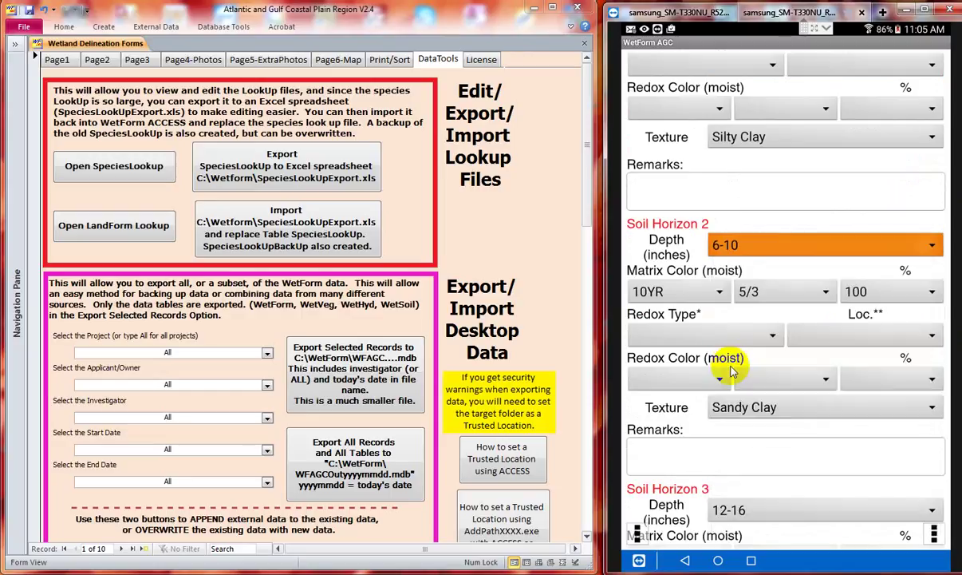
- Set the Soil Horizon 3 depth to 10-15 inches
scroll(742, 379, down, 2)
scroll(745, 381, down, 4)
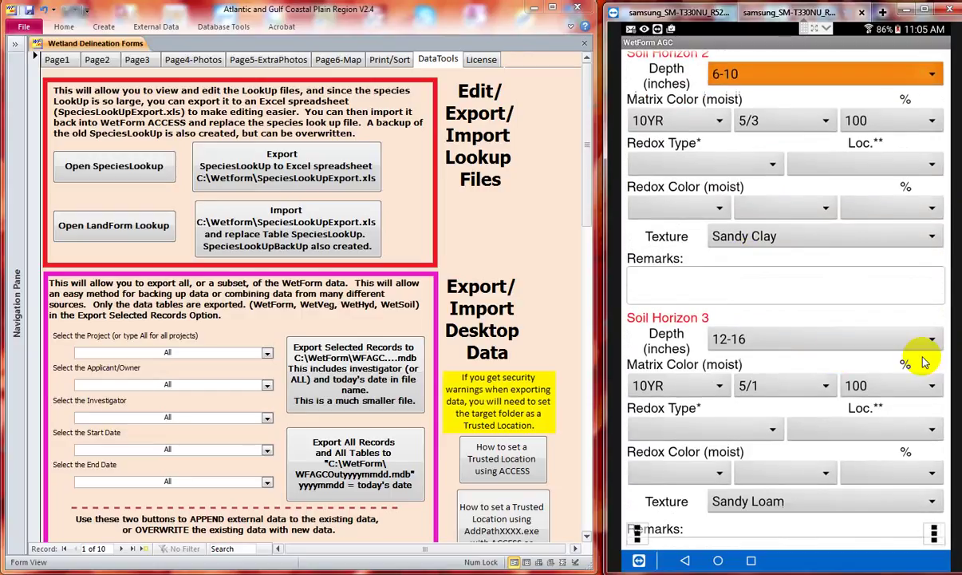
click(930, 333)
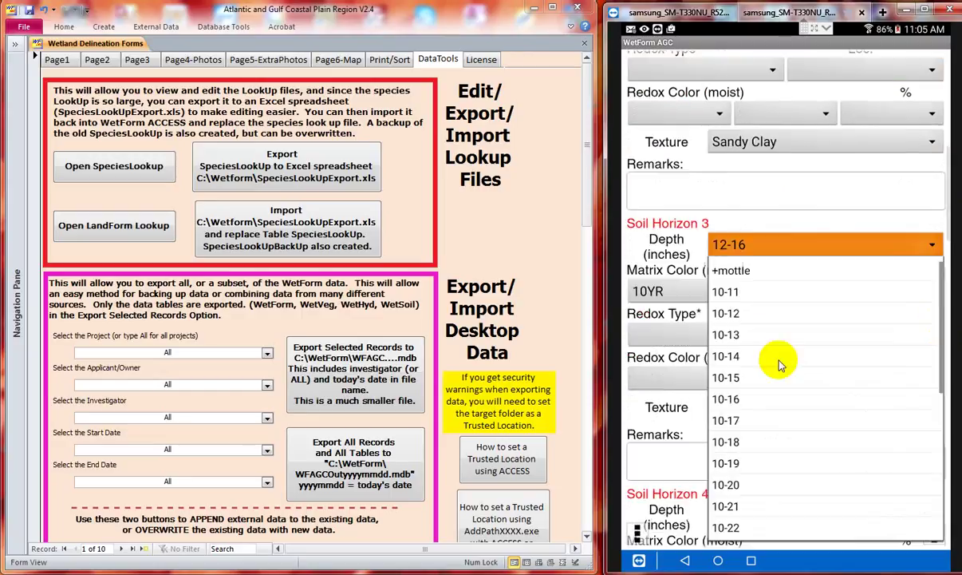
click(728, 377)
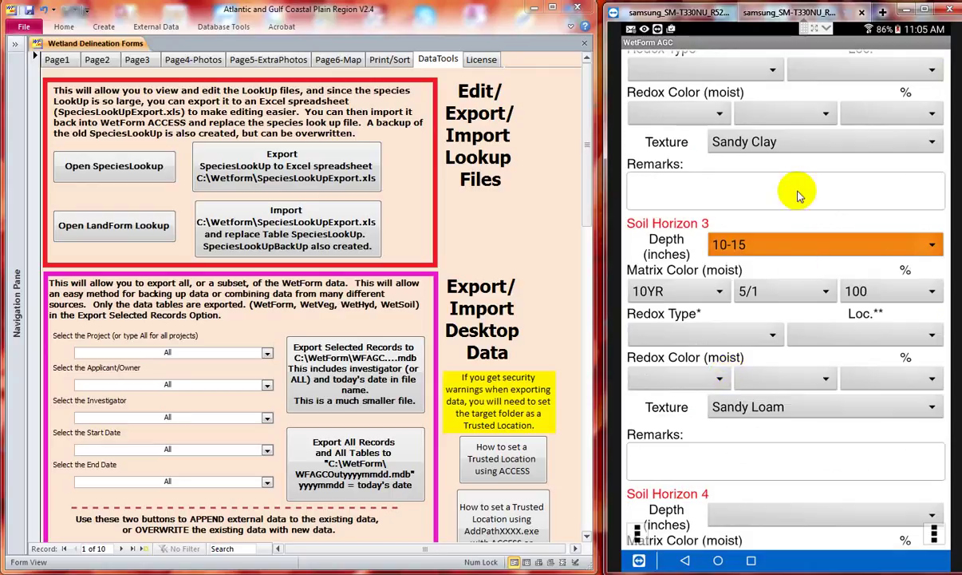
- Set Soil Horizon 1's redox type to RM and close the Horizons form
scroll(800, 195, up, 5)
scroll(800, 196, up, 5)
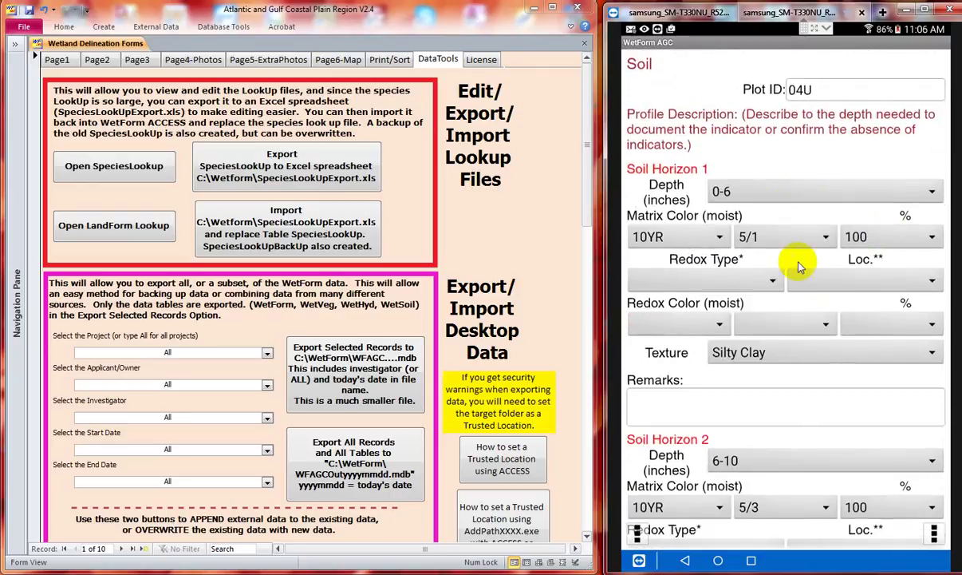
click(768, 278)
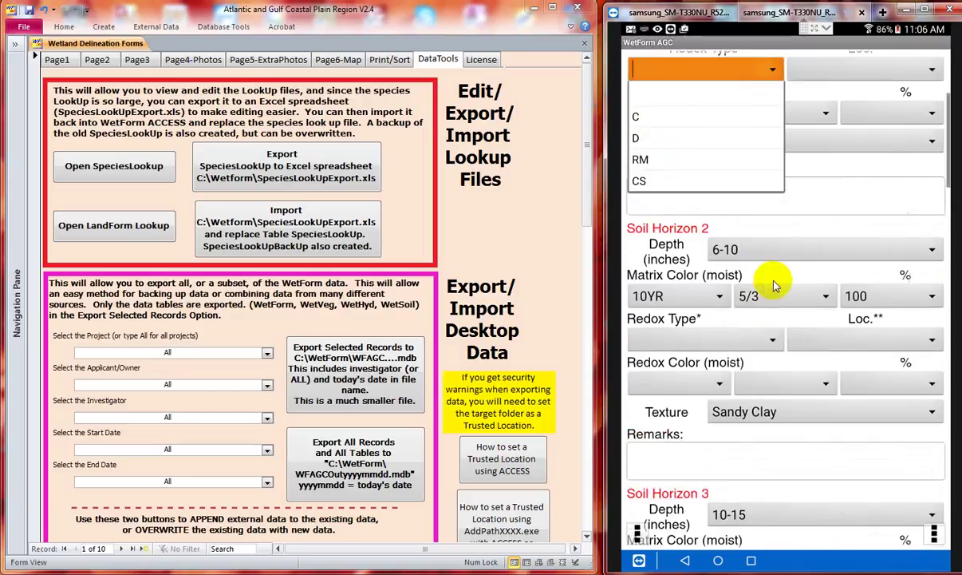
click(645, 164)
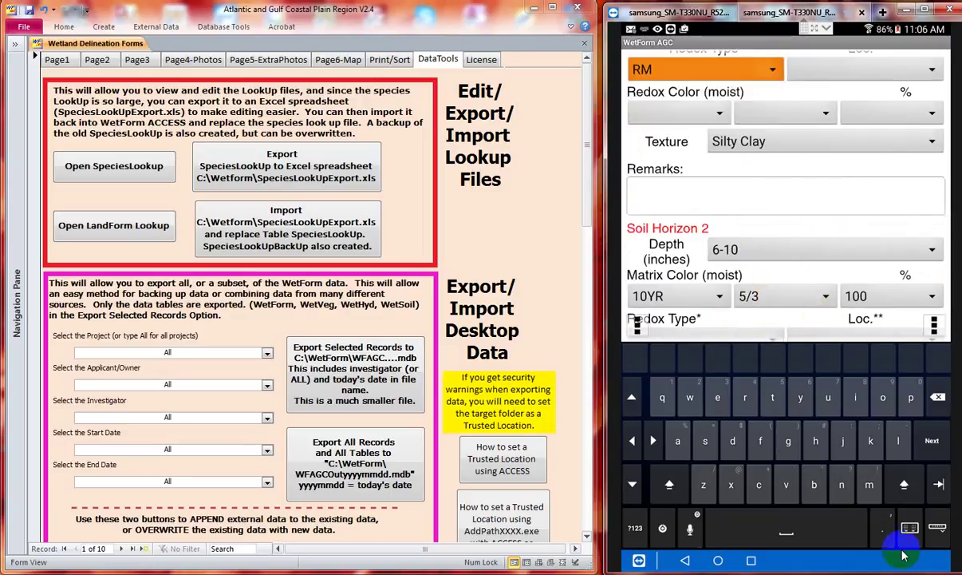
click(683, 562)
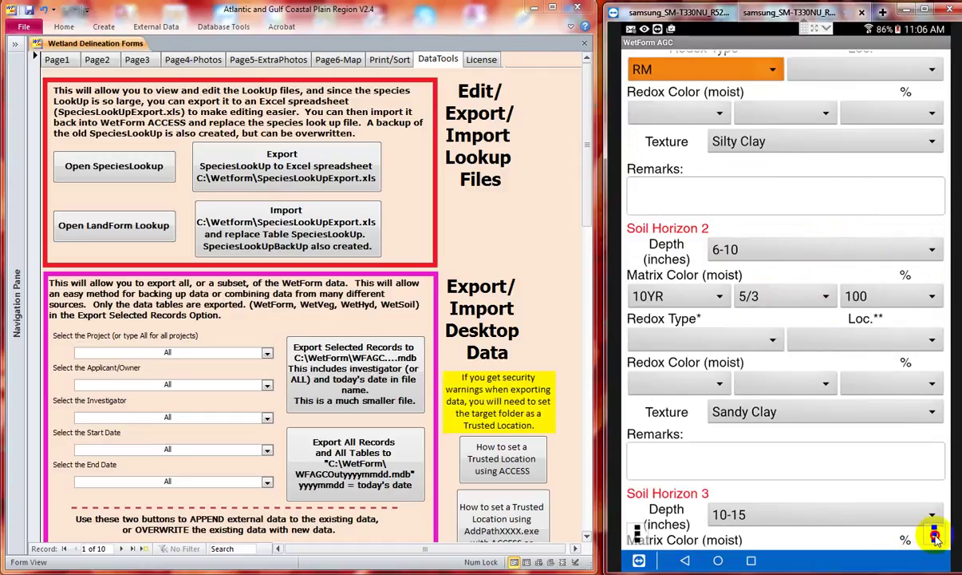
click(935, 535)
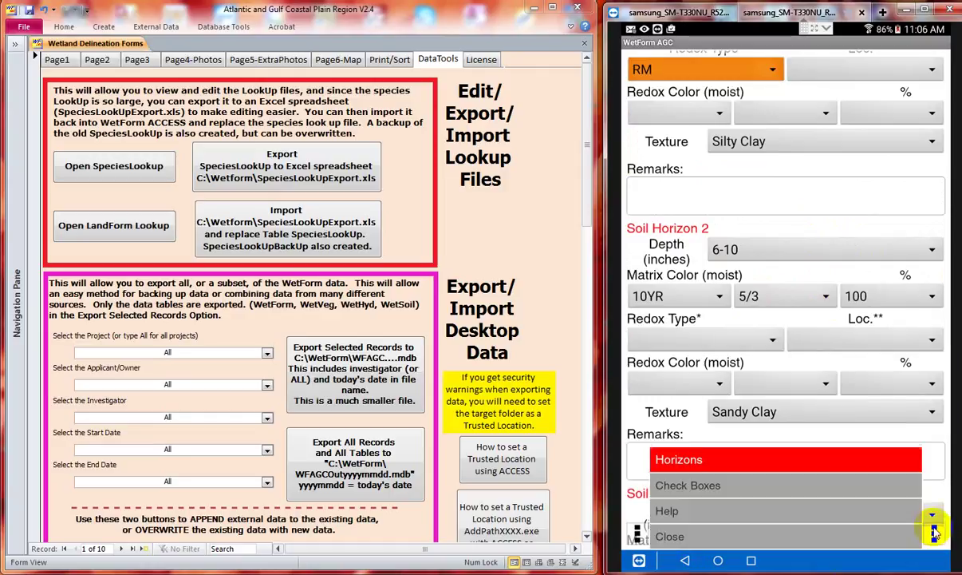
click(820, 544)
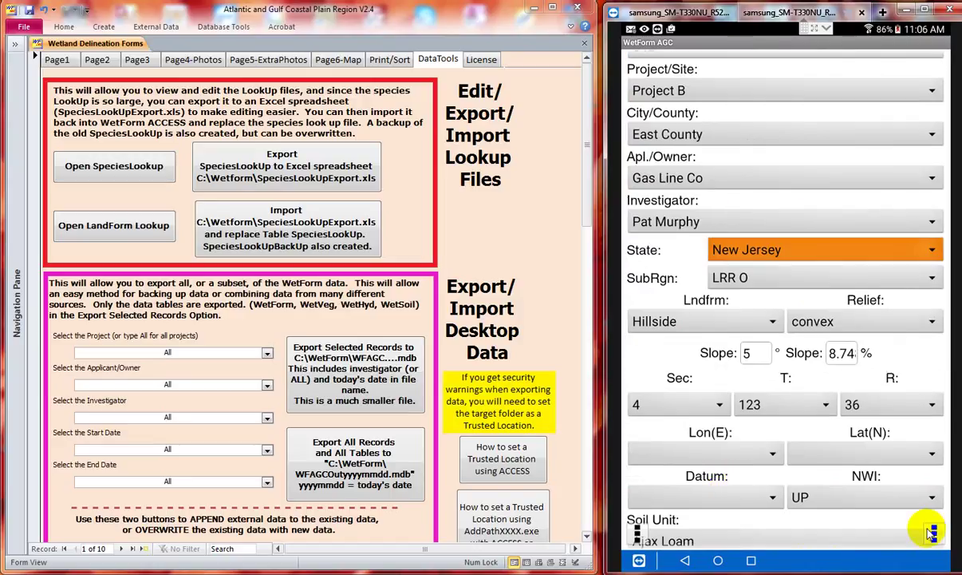
- Open the hydric soil indicators for plot 04U and mark Histic Epipedon (A2) as present
click(932, 534)
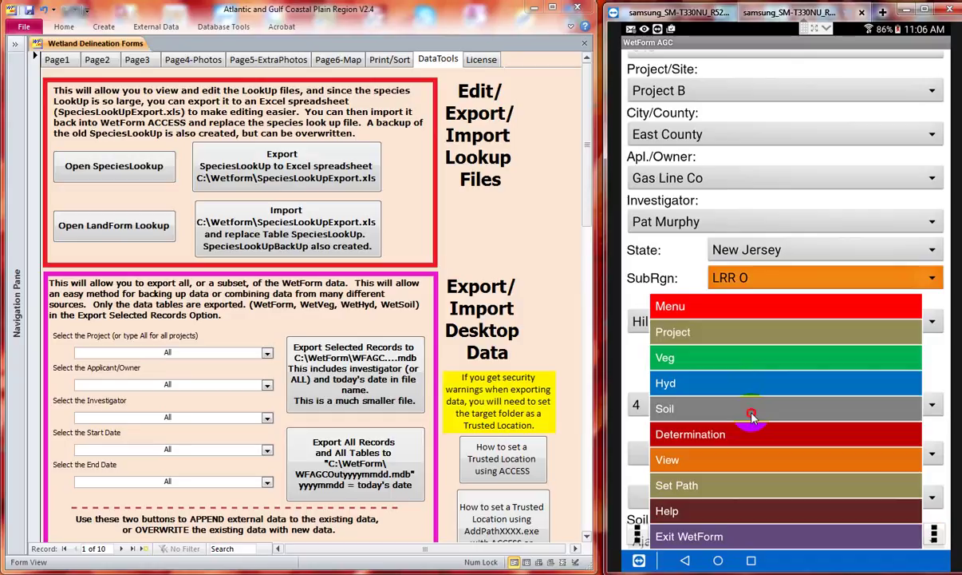
click(755, 407)
click(721, 509)
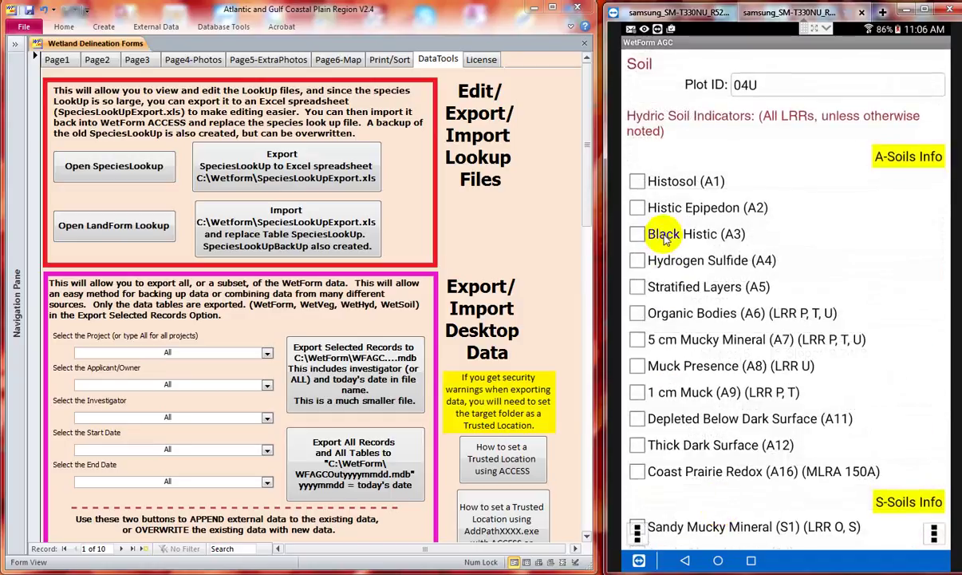
click(637, 209)
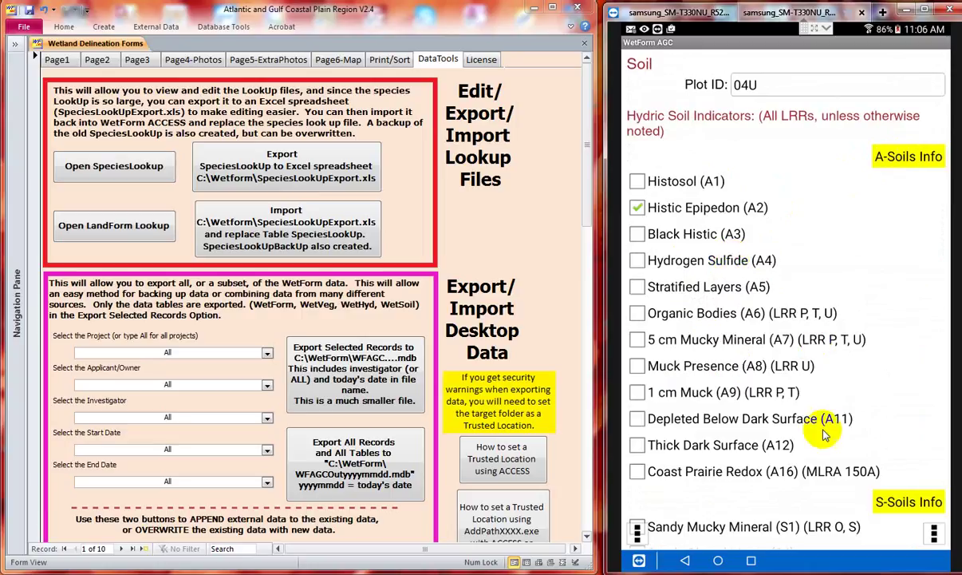
- Look up the Sandy Gleyed Matrix (S4) description in the S-Soils information, then return to the main plot form
scroll(828, 405, down, 3)
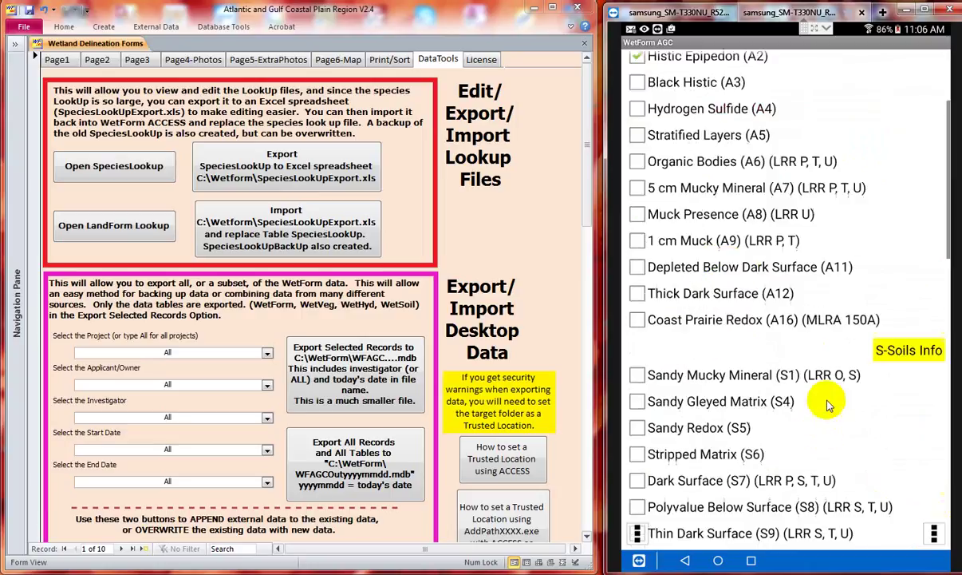
scroll(827, 404, down, 3)
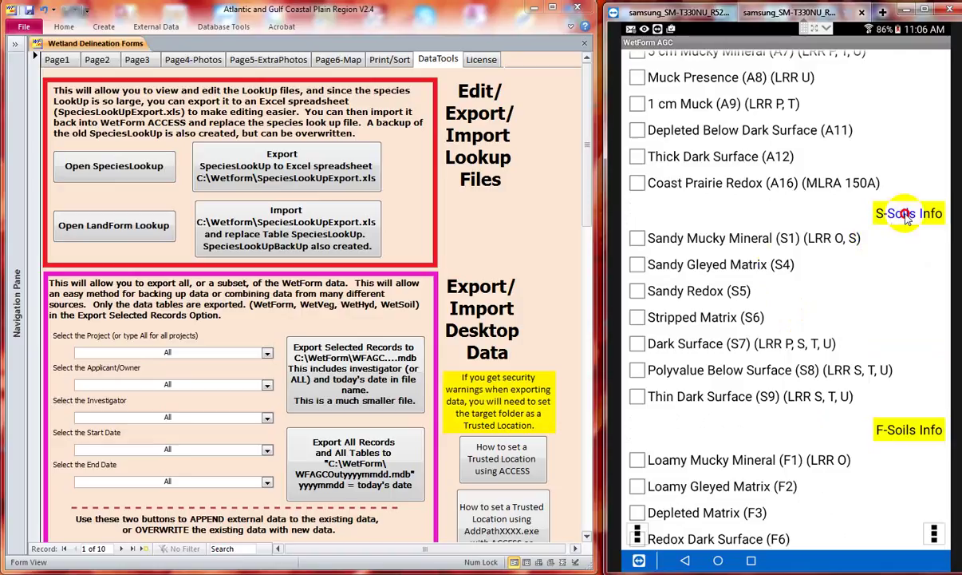
click(853, 215)
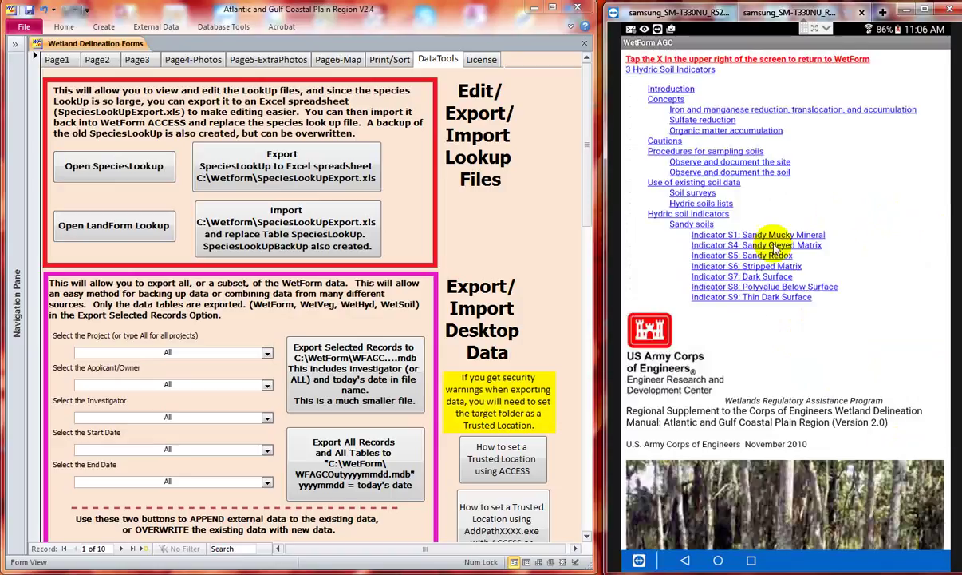
click(773, 247)
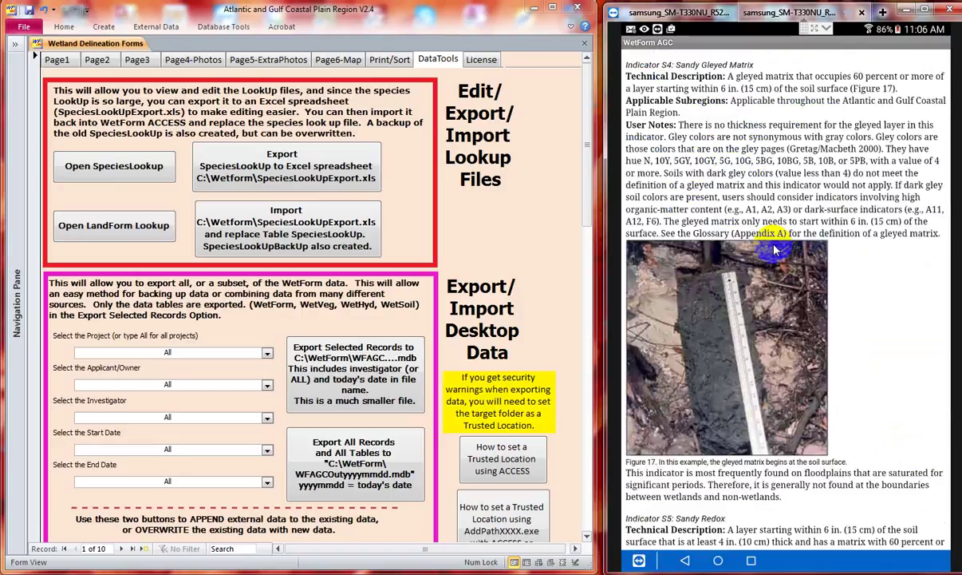
click(685, 562)
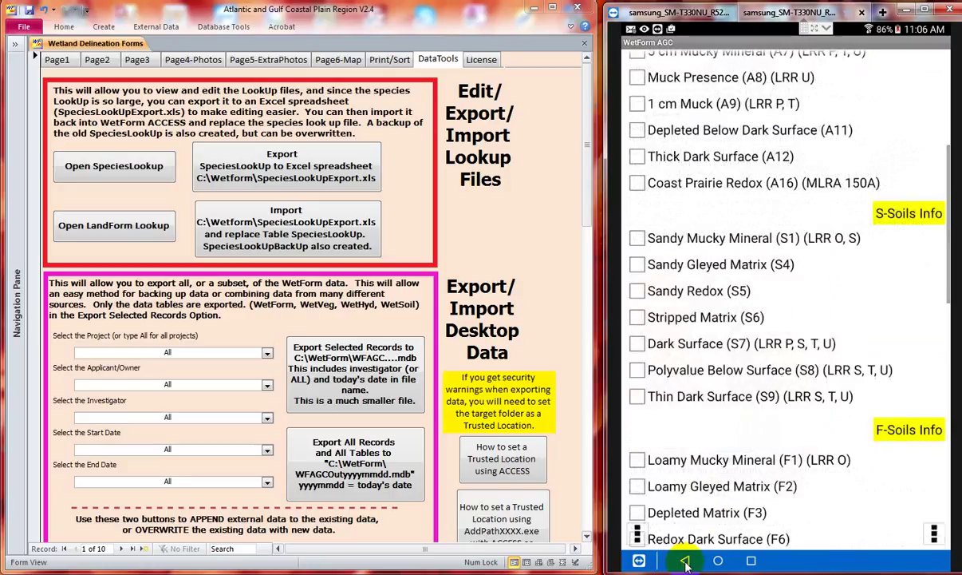
click(685, 562)
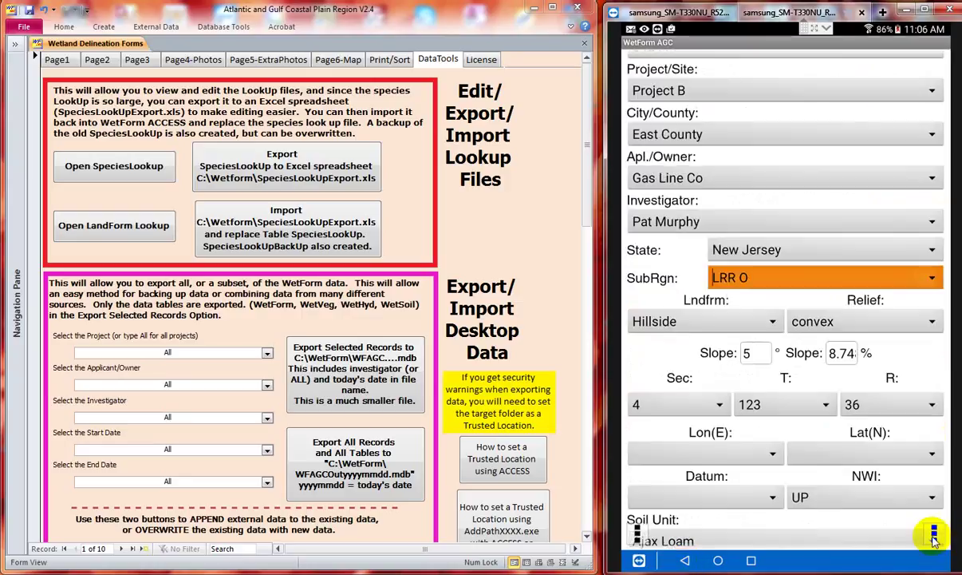
- Review the Determination form for plot 04U and close it
click(934, 540)
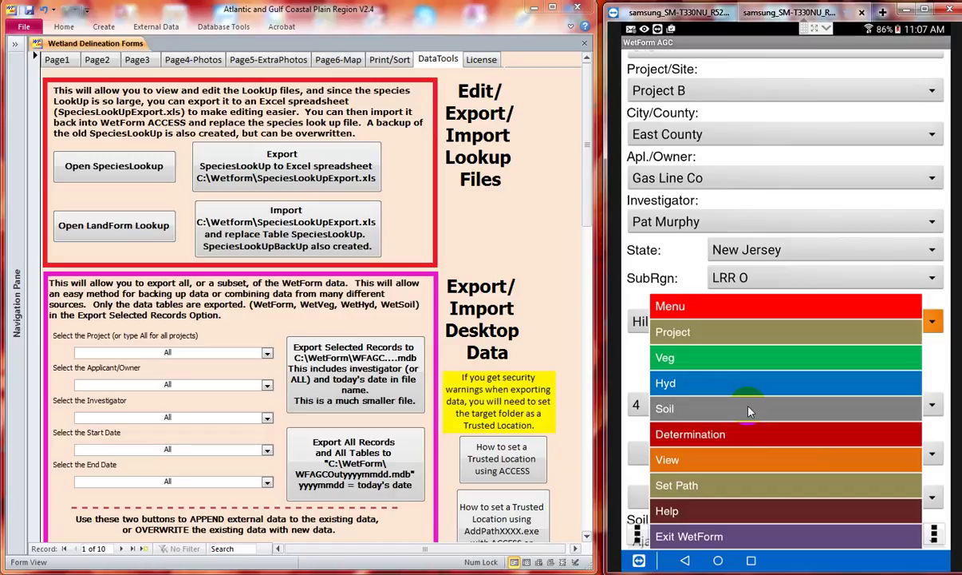
click(746, 434)
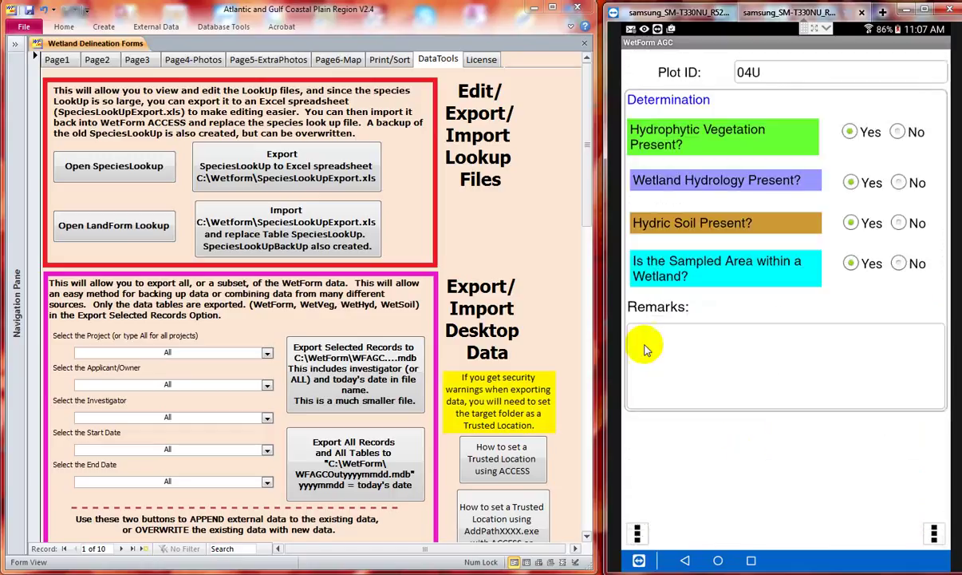
click(935, 533)
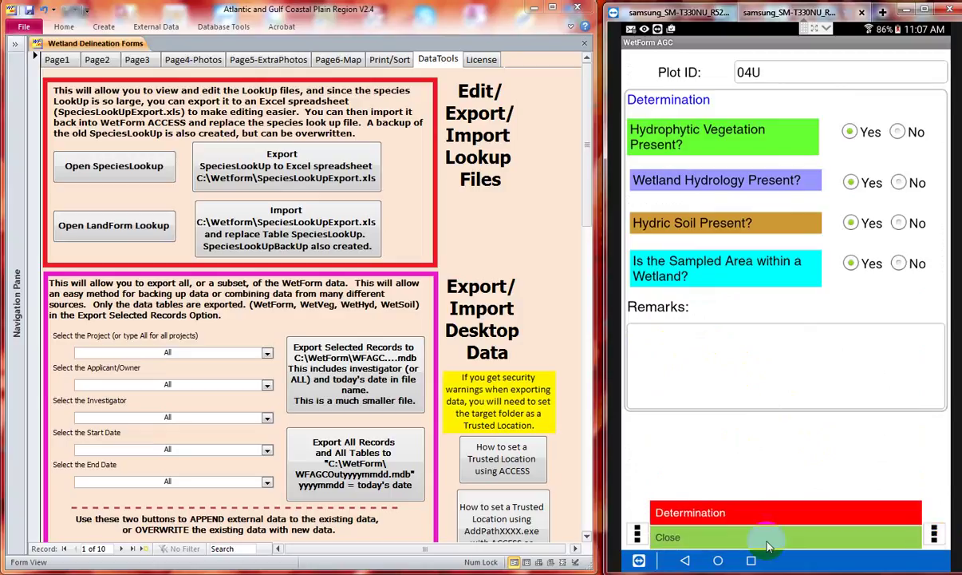
click(766, 537)
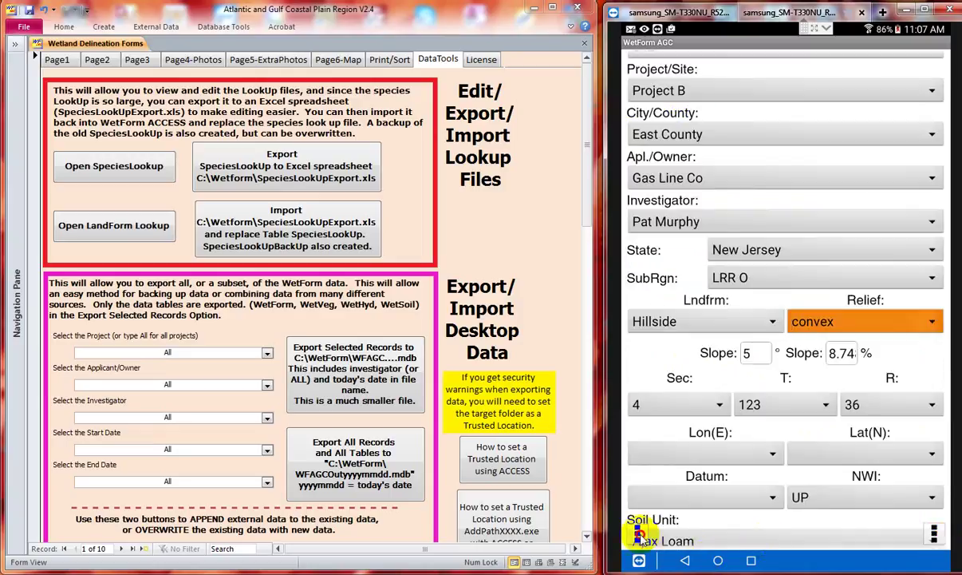
- Go to the record for plot 03U of Project B from the plot list
click(639, 535)
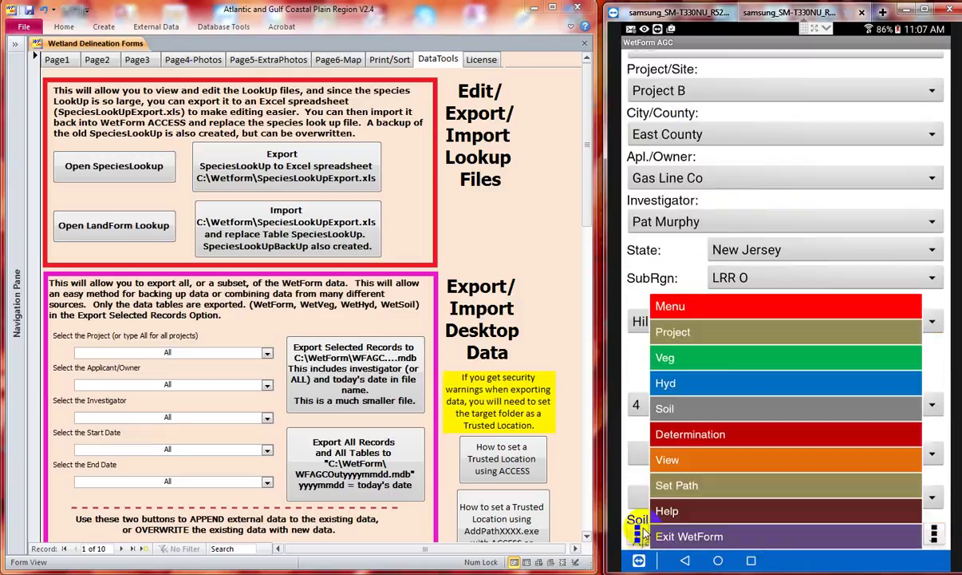
click(683, 463)
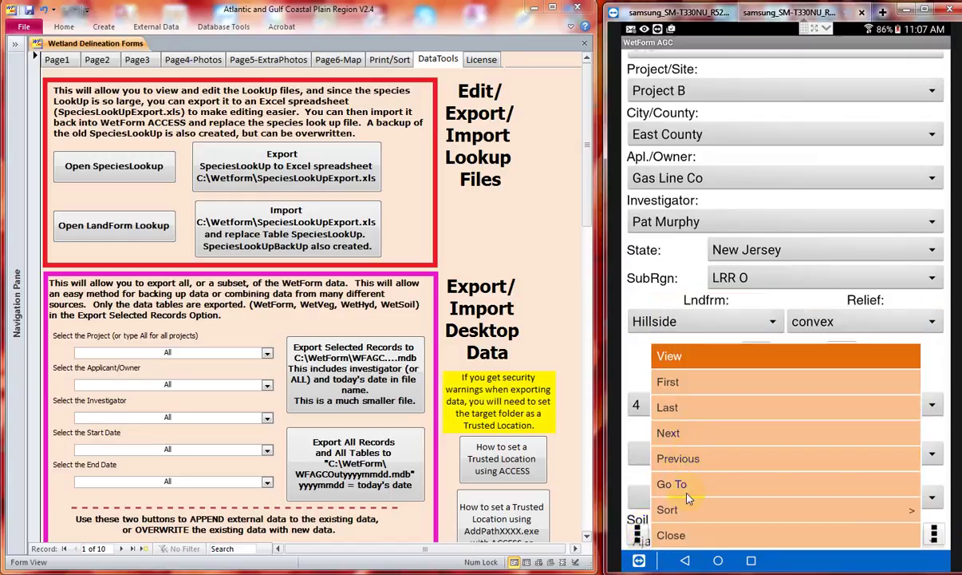
click(677, 486)
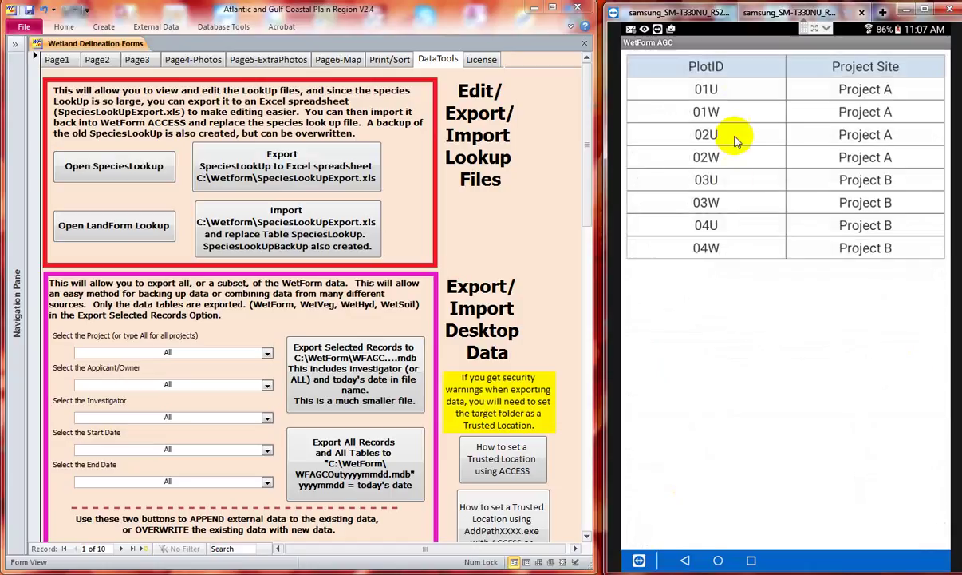
click(736, 185)
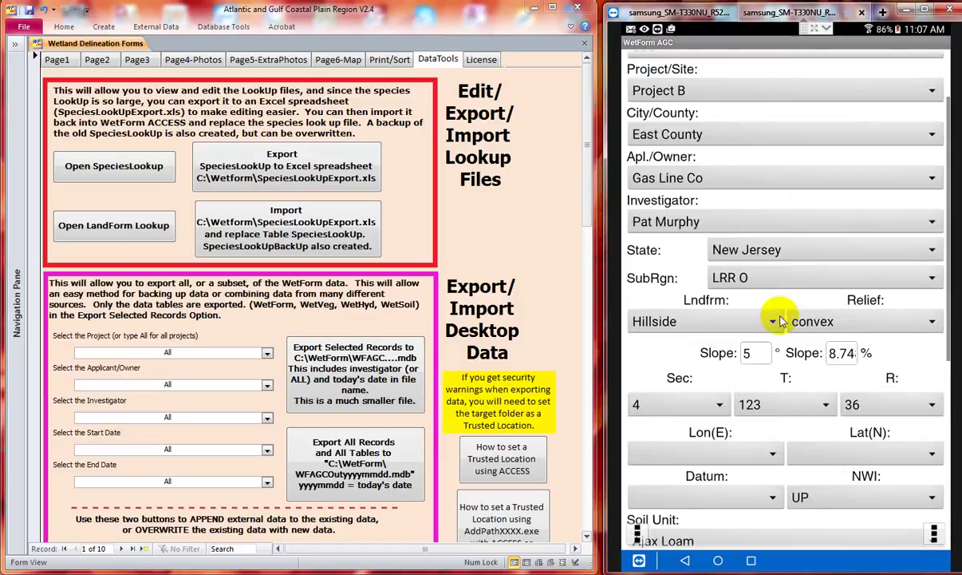
- Check the internal and external SD paths set for import and export files, then close the path settings
click(934, 534)
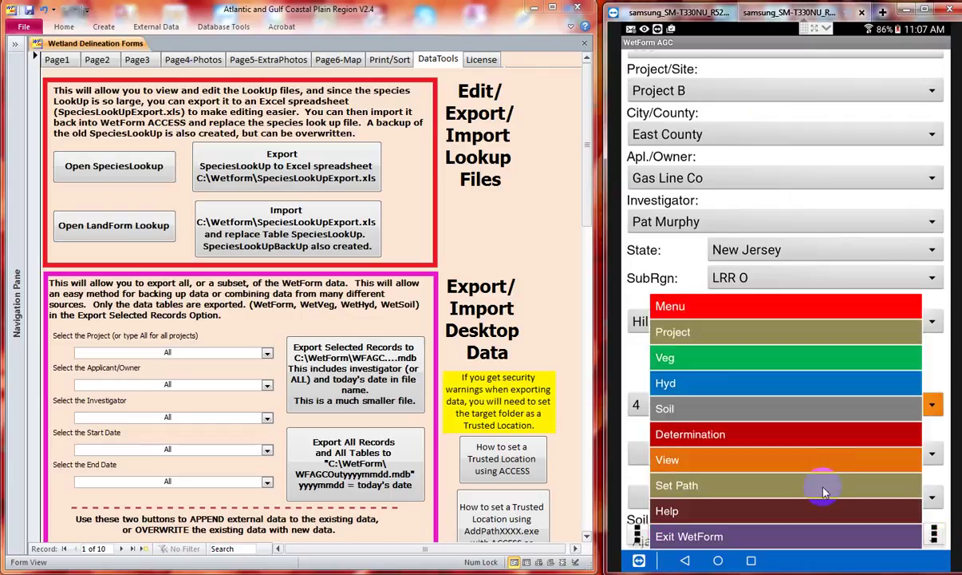
click(825, 490)
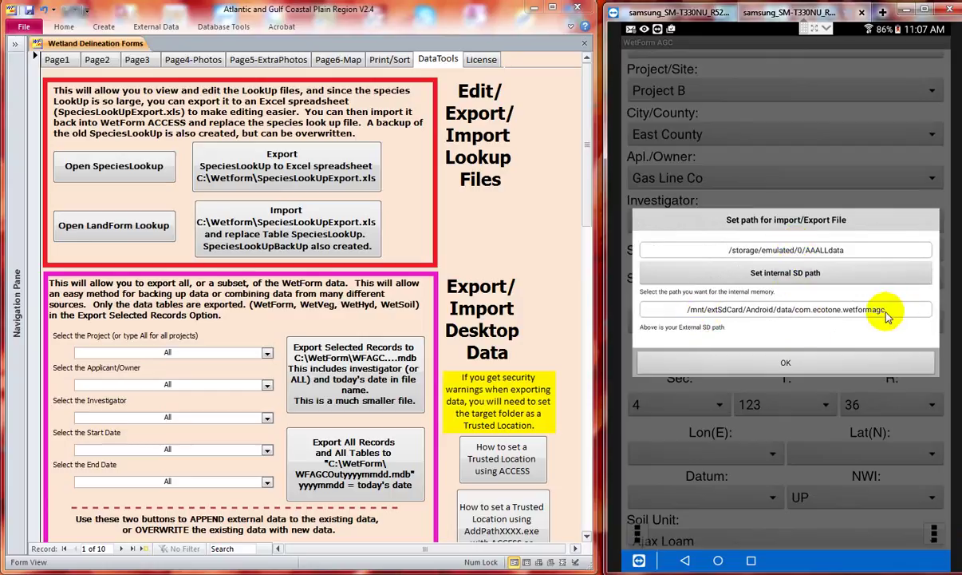
click(788, 363)
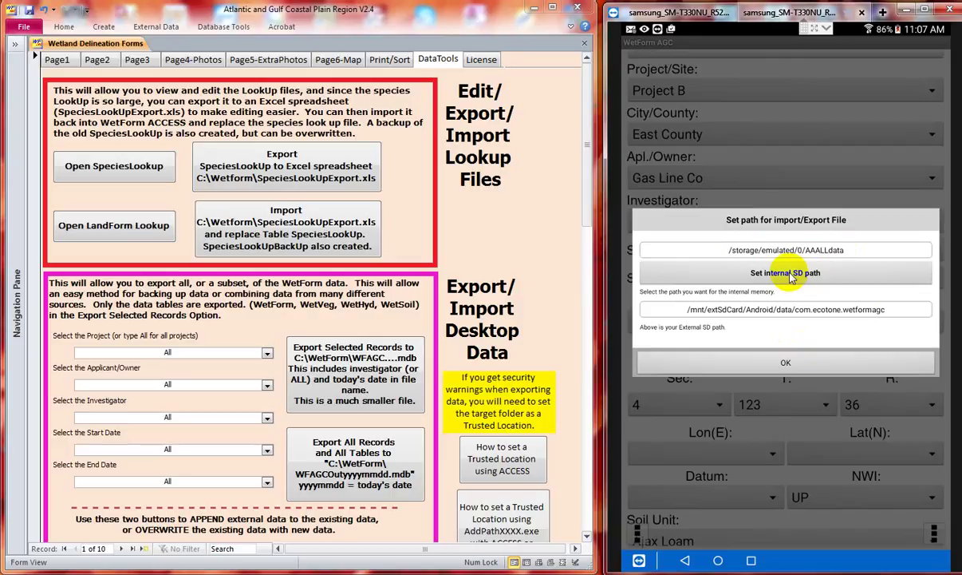
click(786, 363)
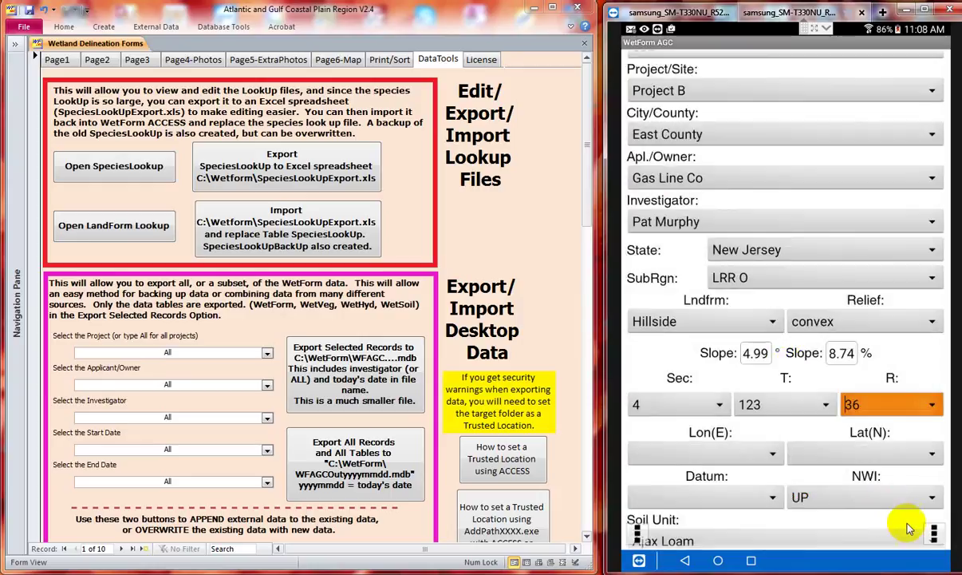
- Look over the available Help topics and close the list
click(935, 533)
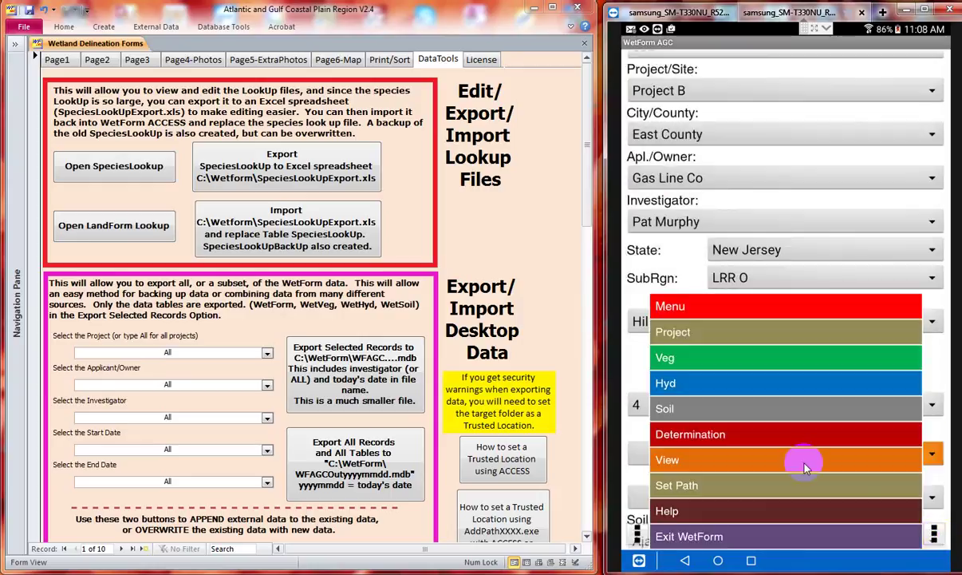
click(770, 514)
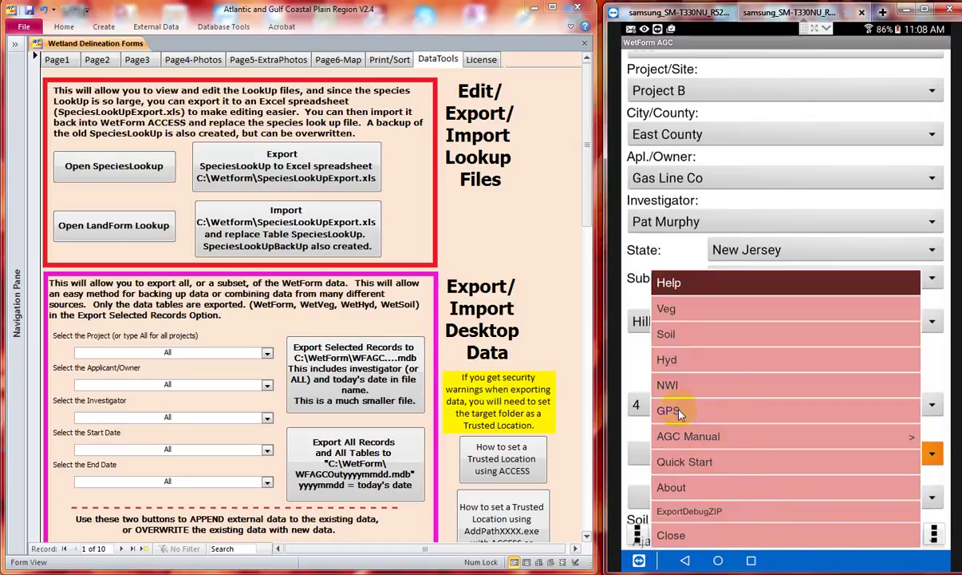
click(685, 536)
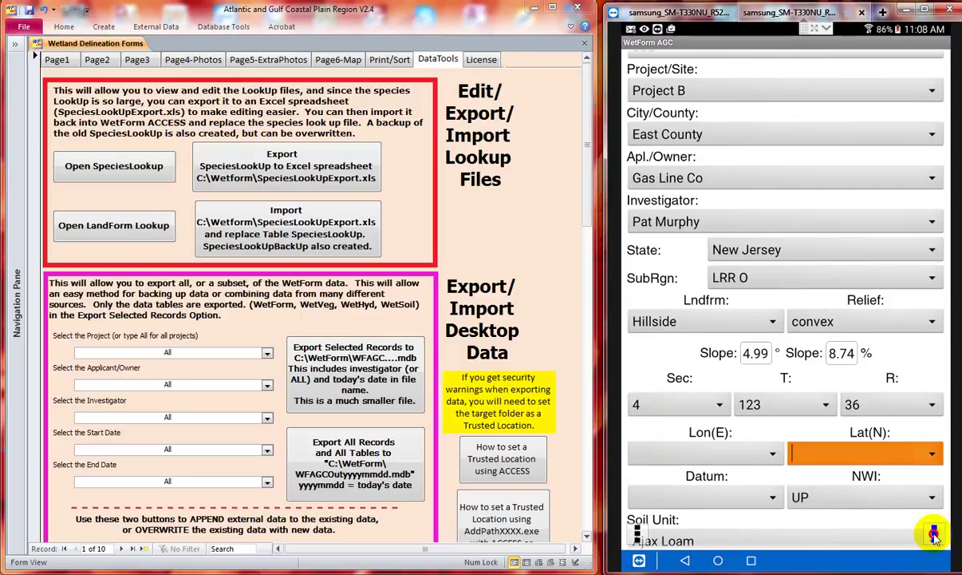
- Switch to File Expert HD, close its My Files tab and add a new Folders tab
click(935, 535)
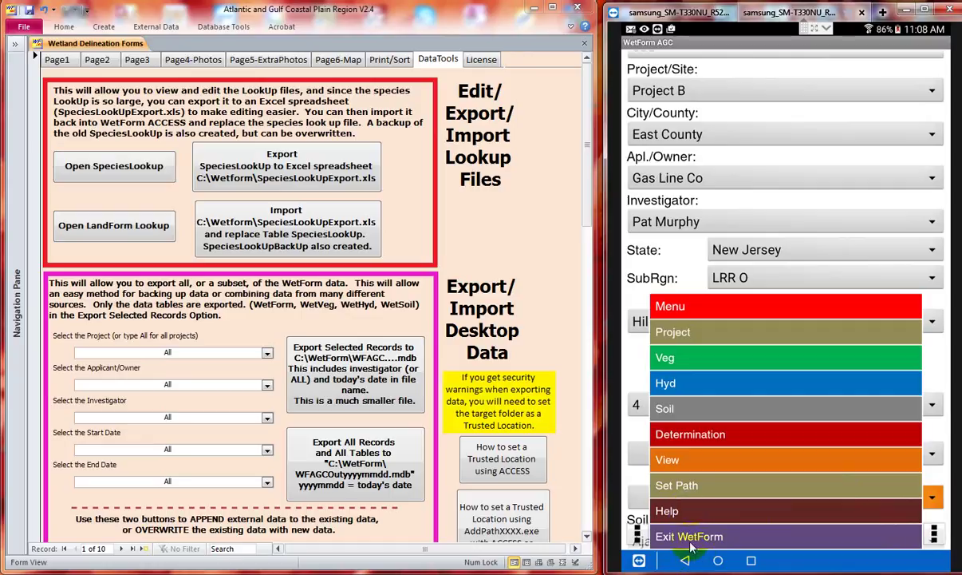
click(752, 561)
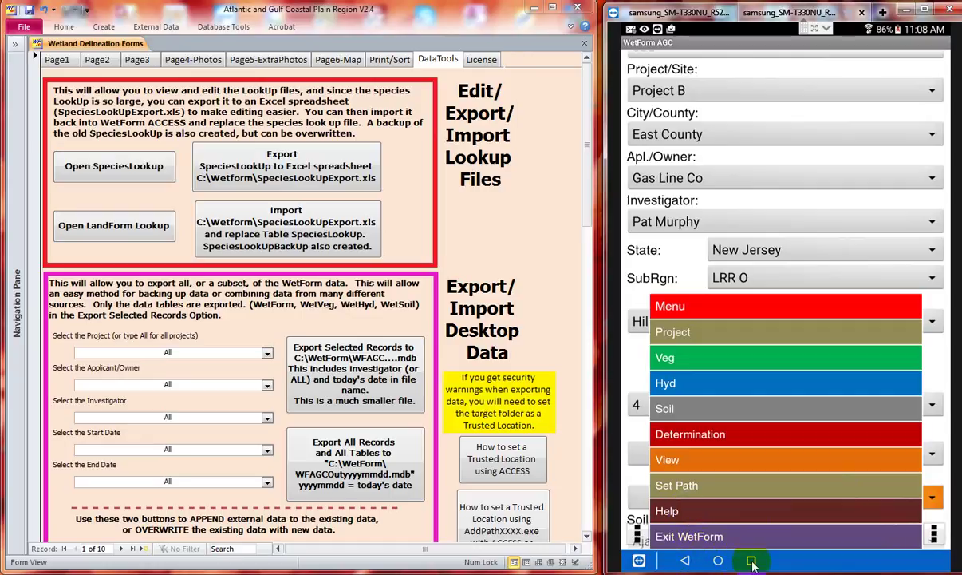
click(718, 562)
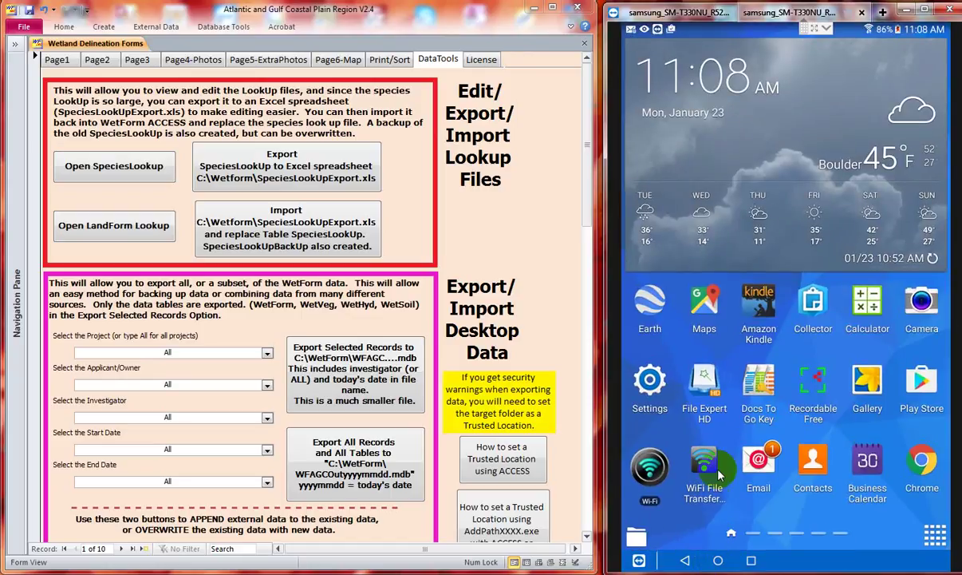
click(707, 391)
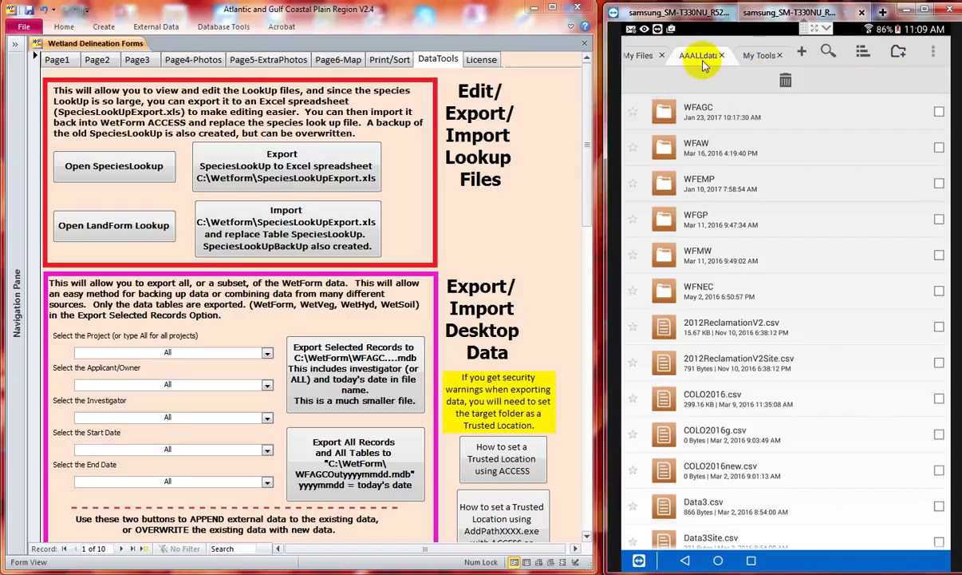
click(662, 56)
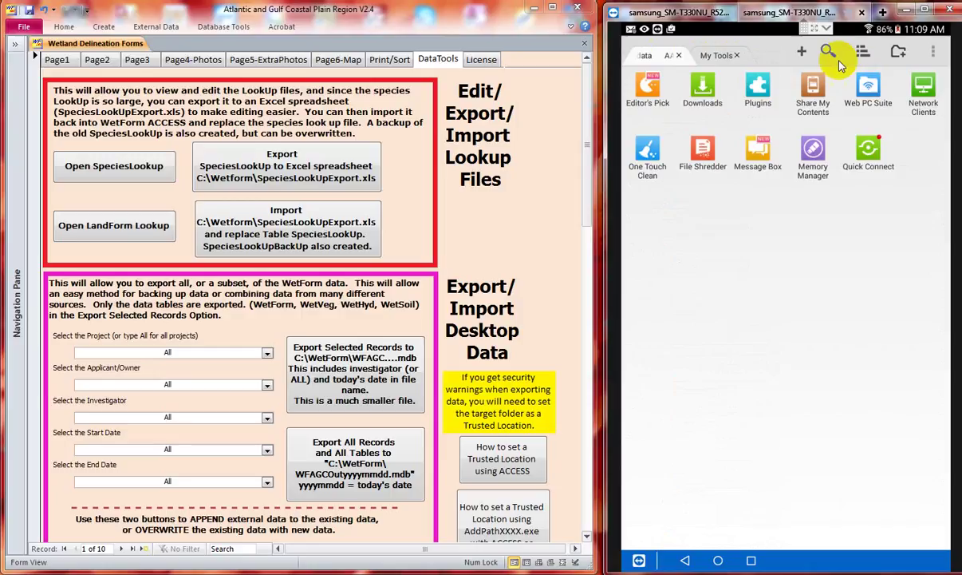
click(803, 54)
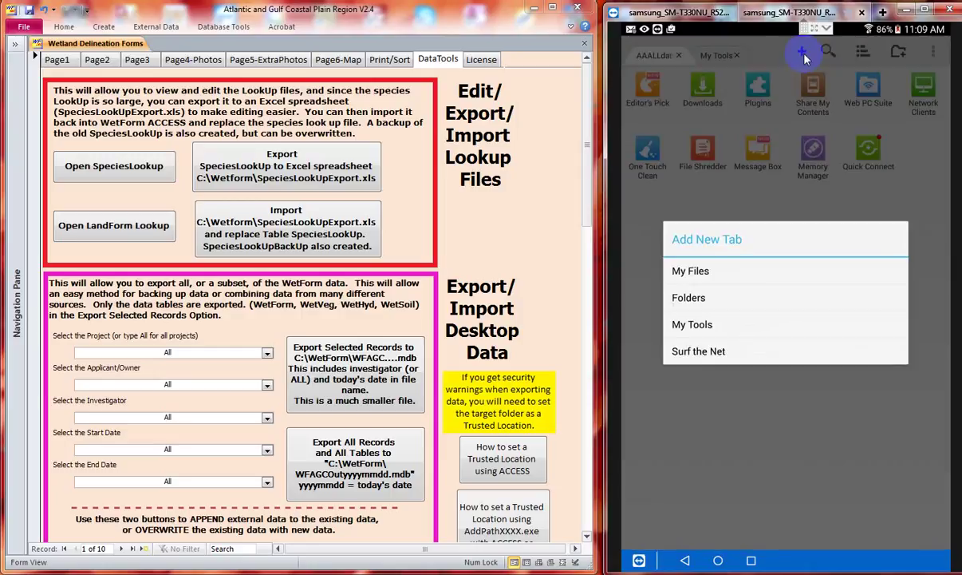
click(706, 298)
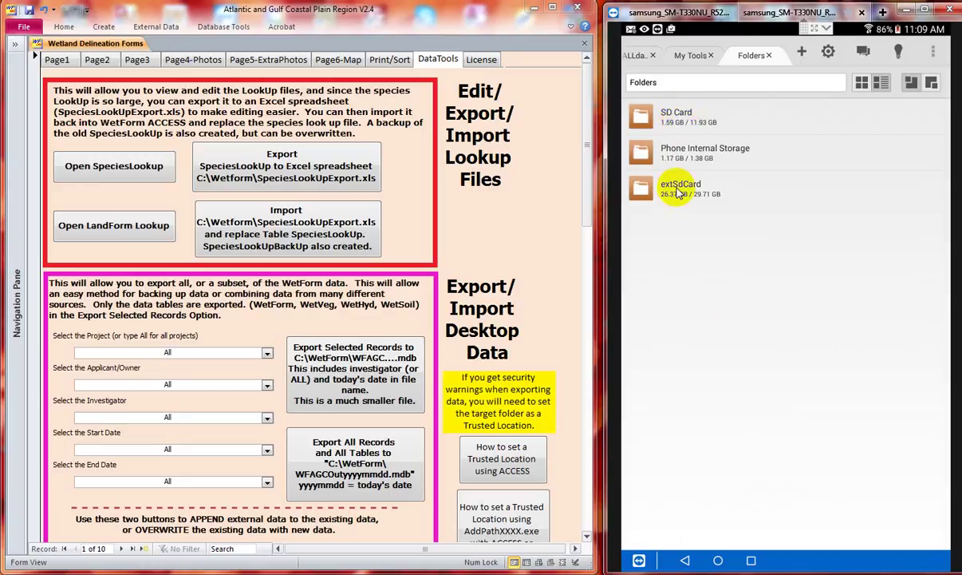
- Browse the SD card to AAALLdata/WFAGC/data to view the exported CSV files, then bring up the recently used apps
click(682, 125)
click(713, 116)
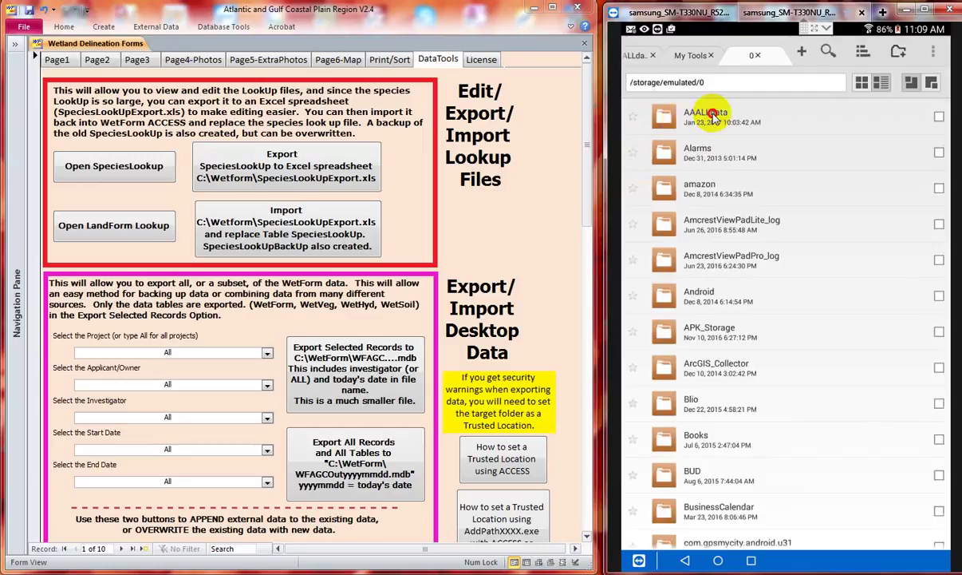
click(708, 118)
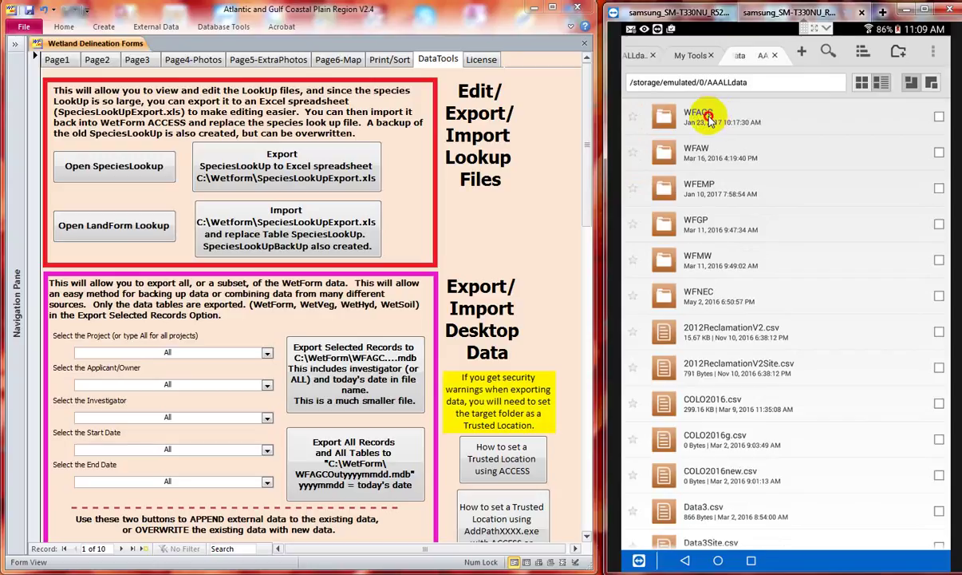
click(713, 158)
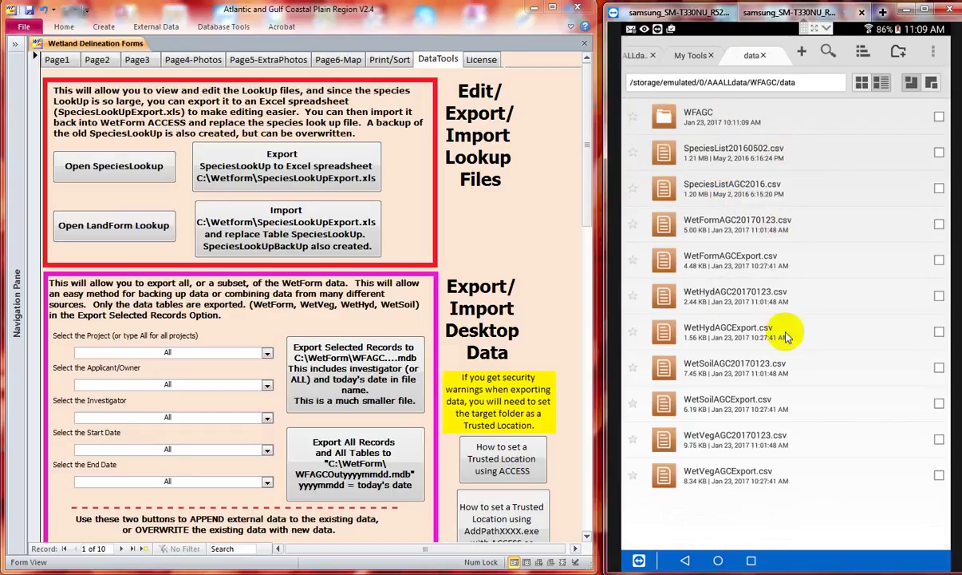
click(750, 561)
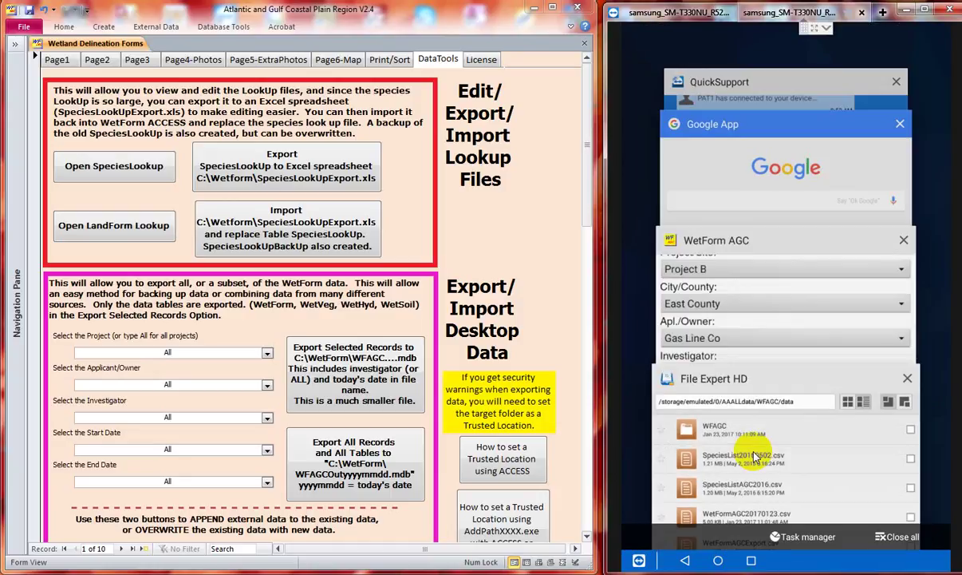
- Switch back to WetForm AGC and export the project's csv files to internal memory, accepting both alerts
click(792, 241)
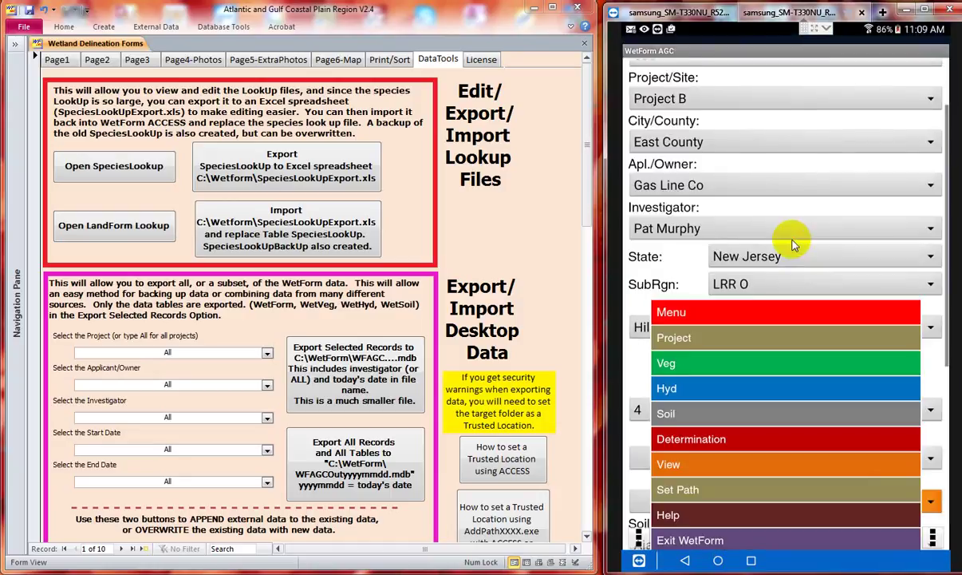
click(806, 334)
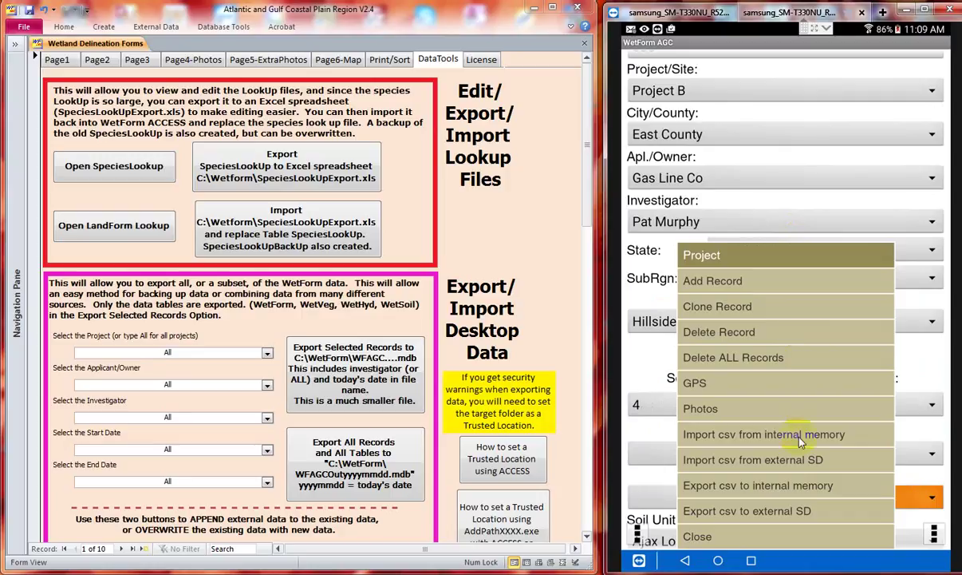
click(782, 488)
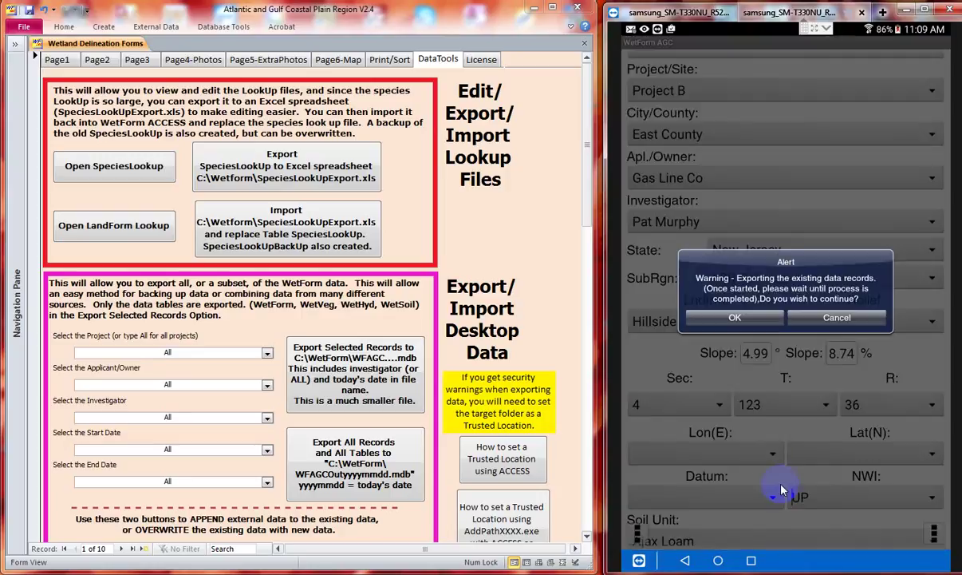
click(746, 316)
click(750, 329)
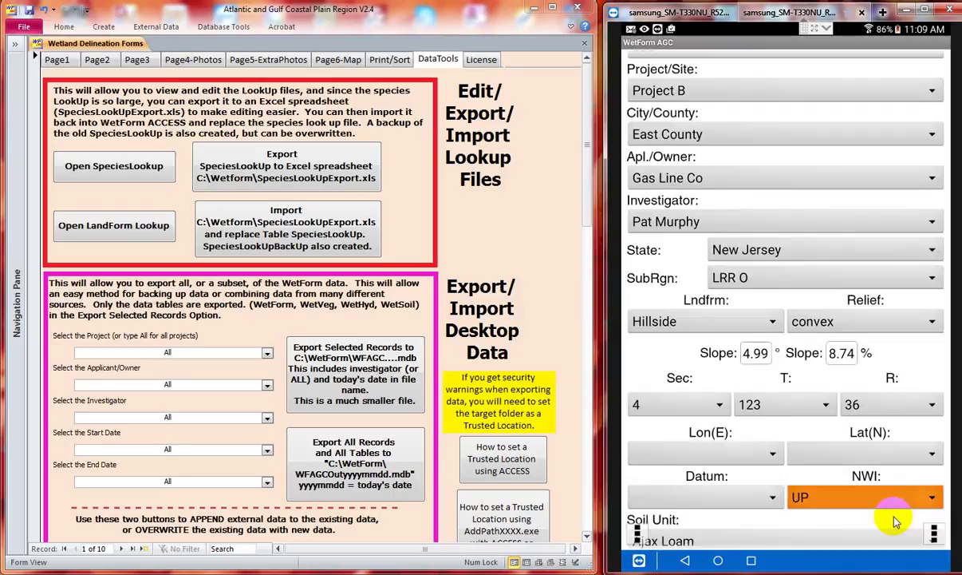
- Export the project's csv files to the external SD card, accepting both alerts
click(936, 533)
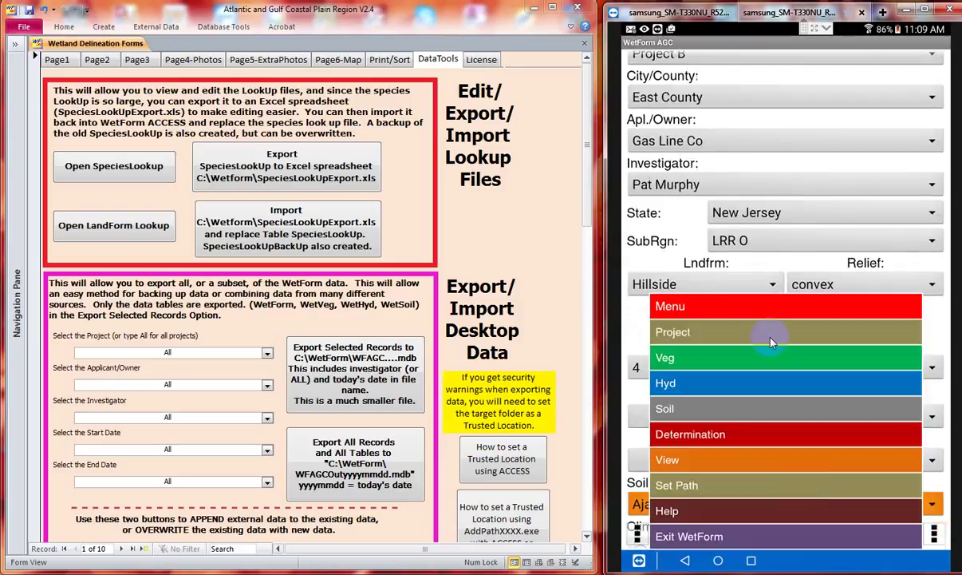
click(771, 341)
click(762, 513)
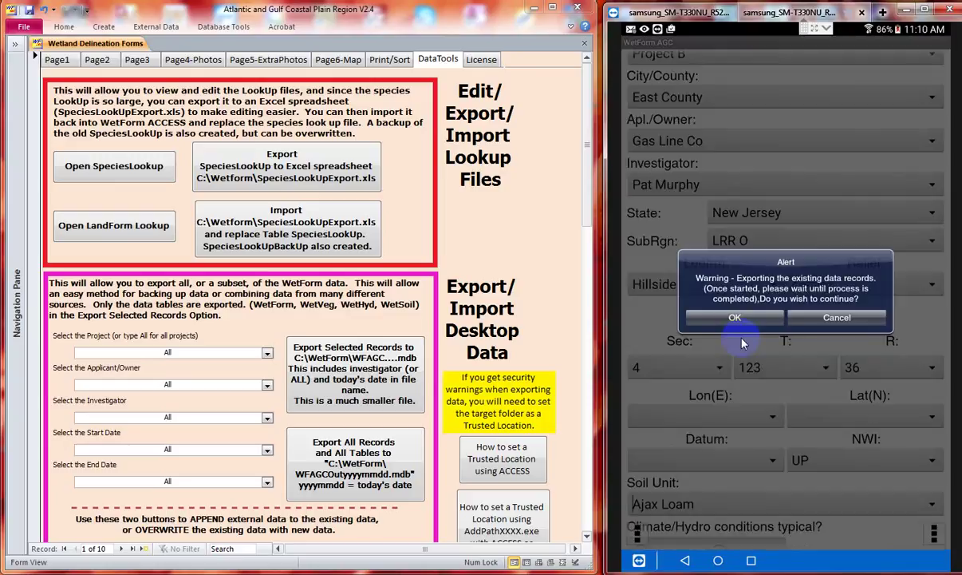
click(735, 318)
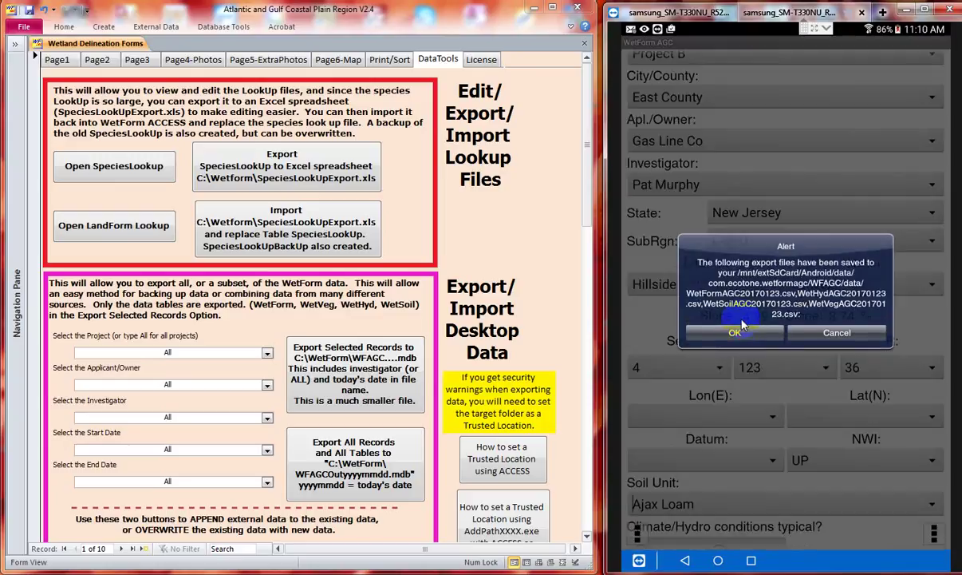
click(713, 450)
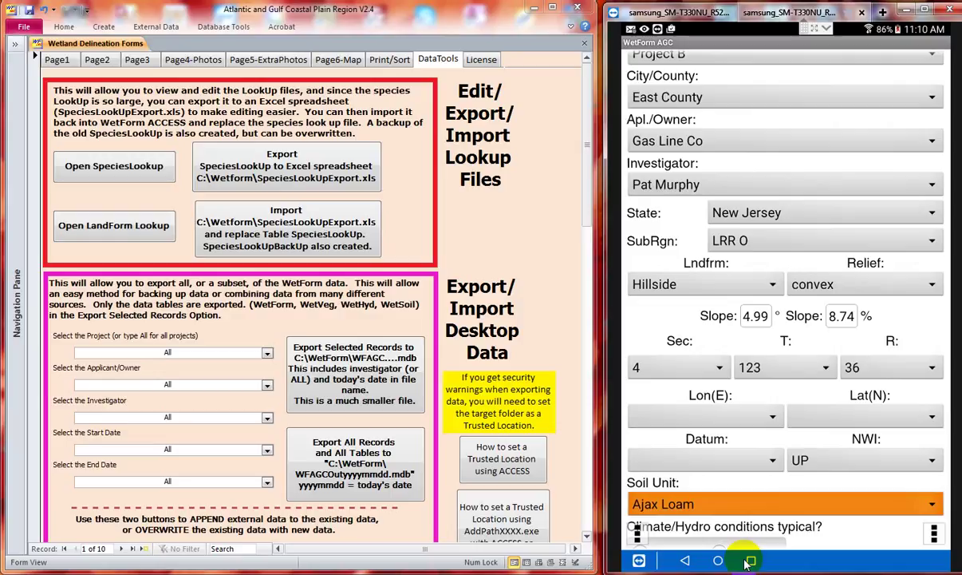
- Switch to File Expert HD and select the WetVeg, WetSoil, WetHyd and WetForm AGC20170123.csv files in the data folder
click(752, 562)
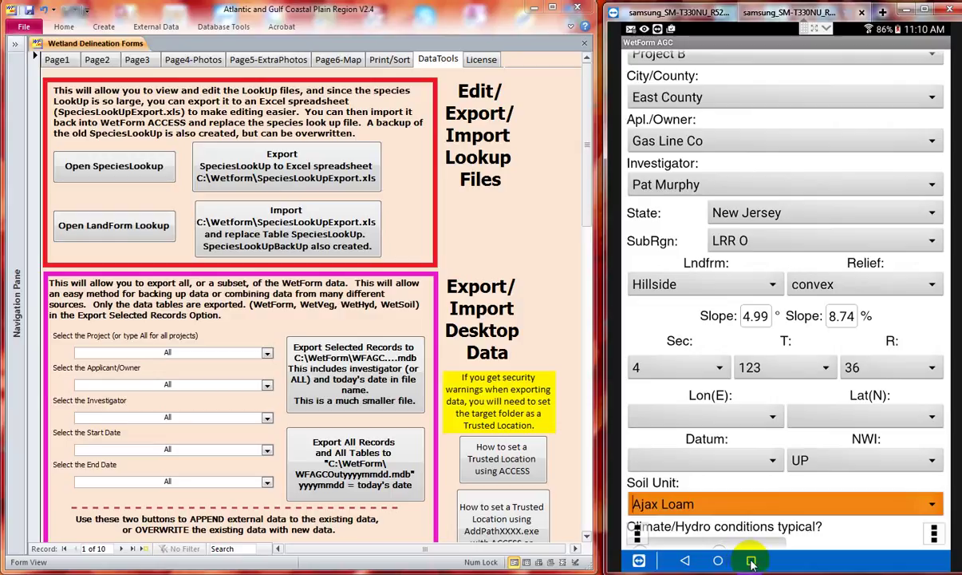
click(751, 562)
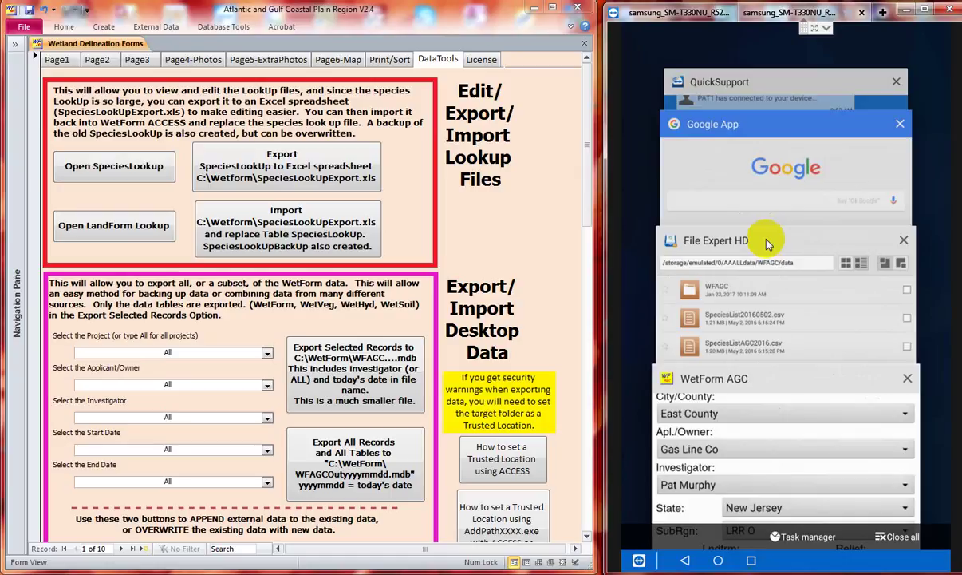
click(766, 242)
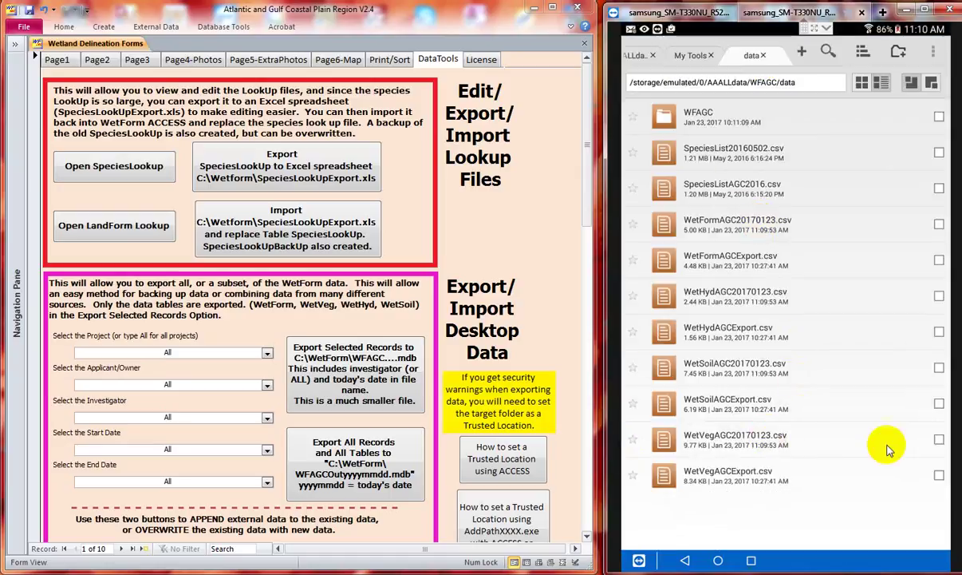
click(941, 443)
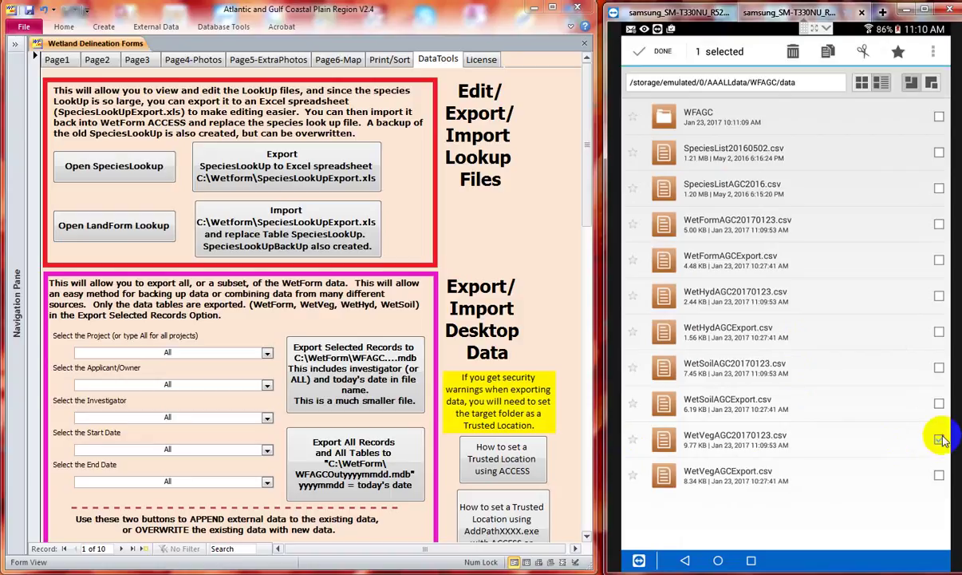
click(939, 361)
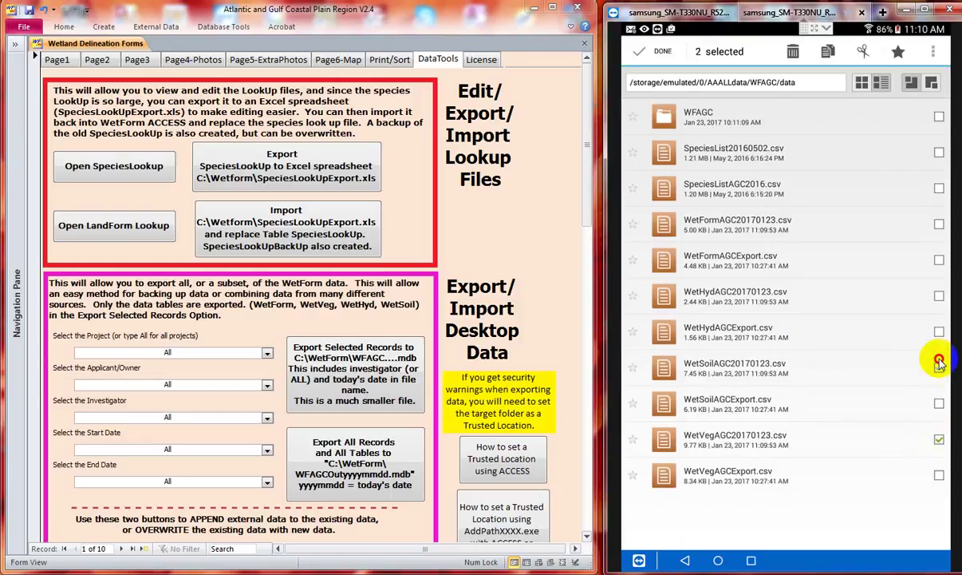
click(939, 297)
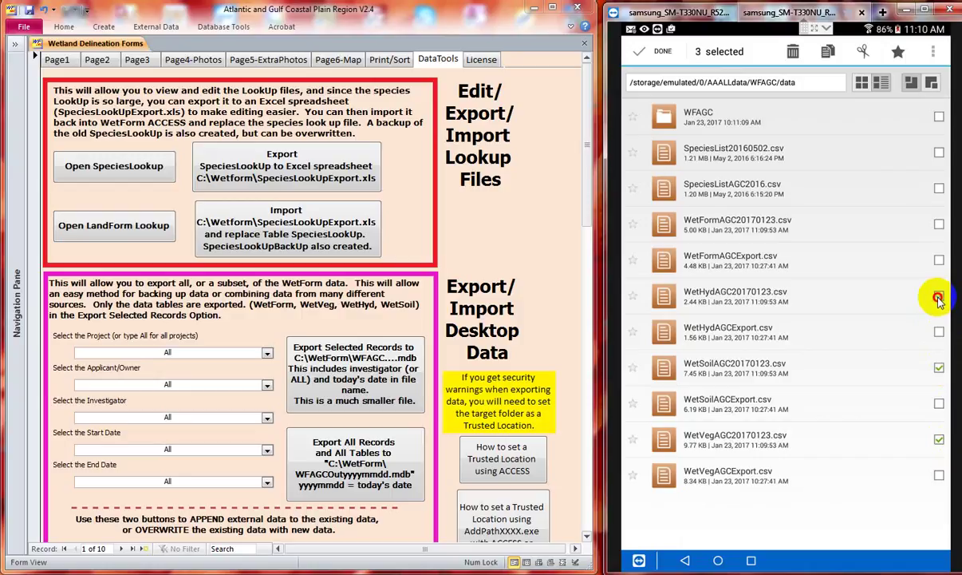
click(940, 224)
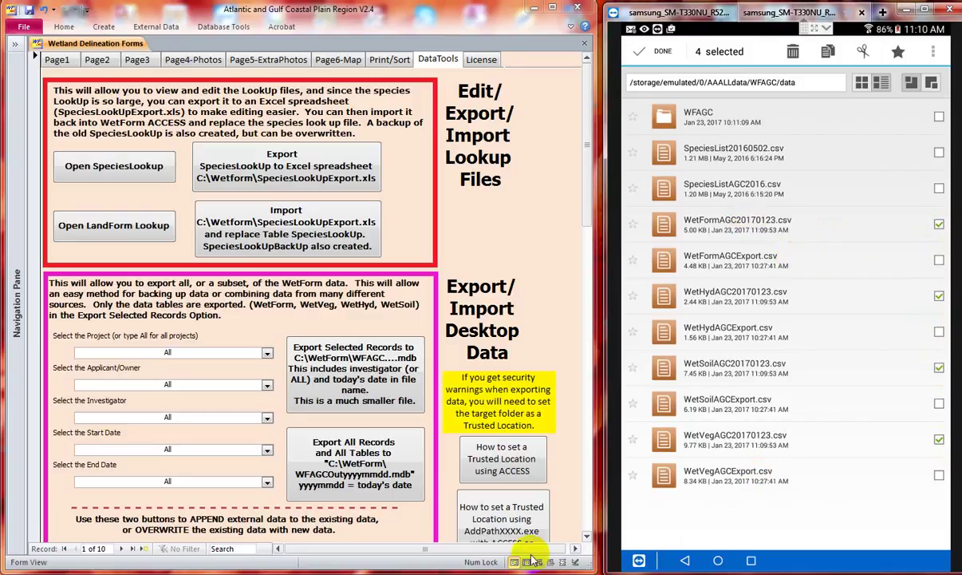
- Switch to Windows Explorer and try to open the data folder under Samsung8"/Tablet/AAALLdata/WFAGC
mouse_move(101, 574)
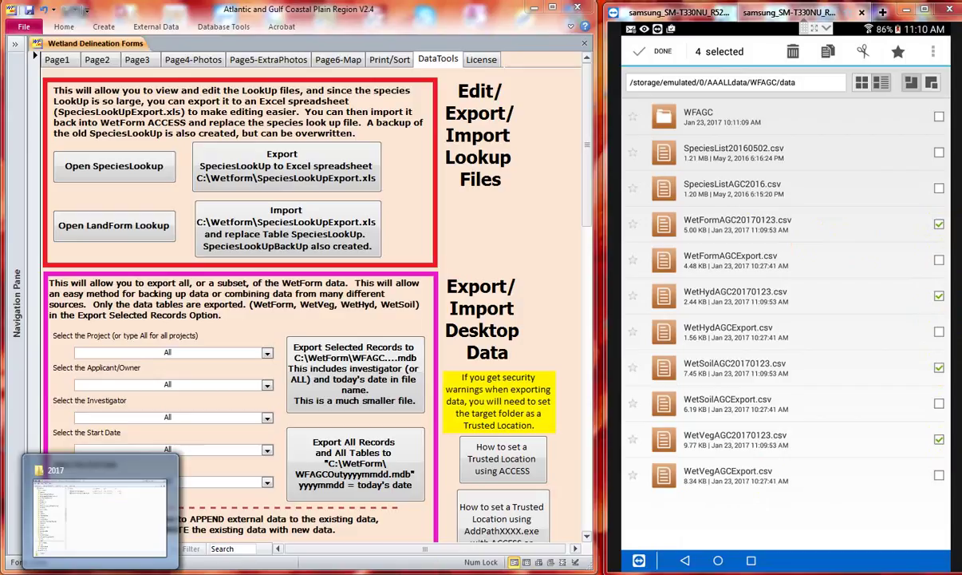
click(96, 551)
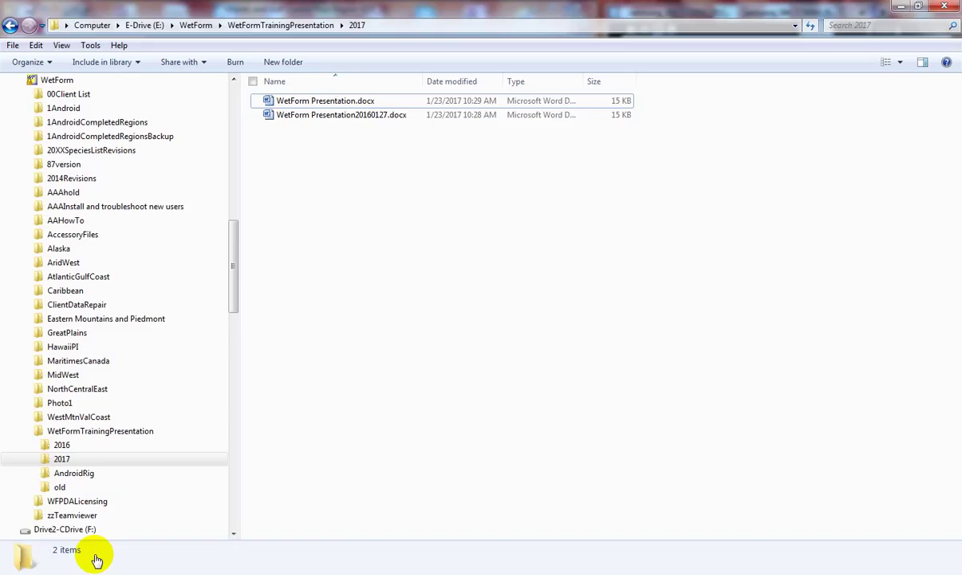
click(233, 299)
drag(233, 299, 232, 334)
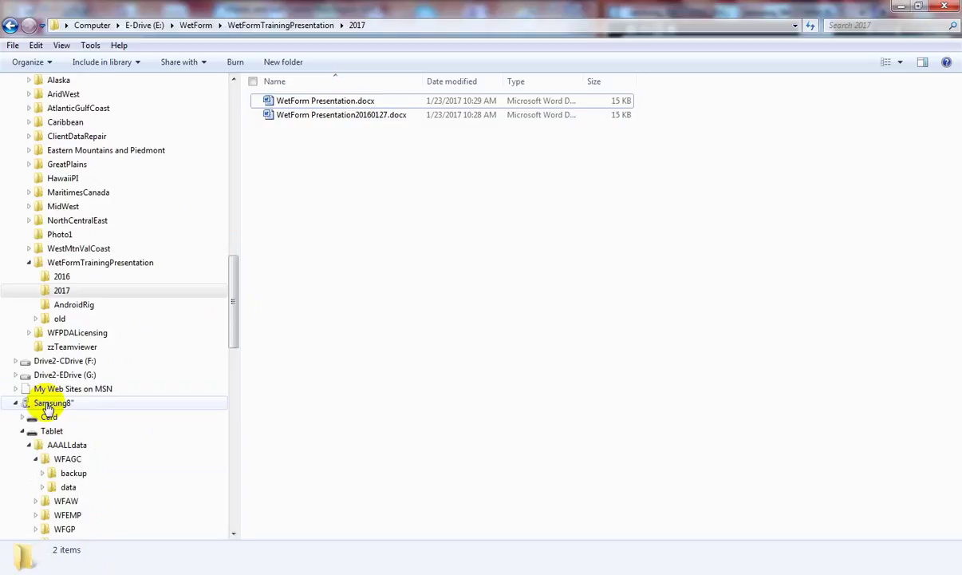
drag(235, 334, 236, 351)
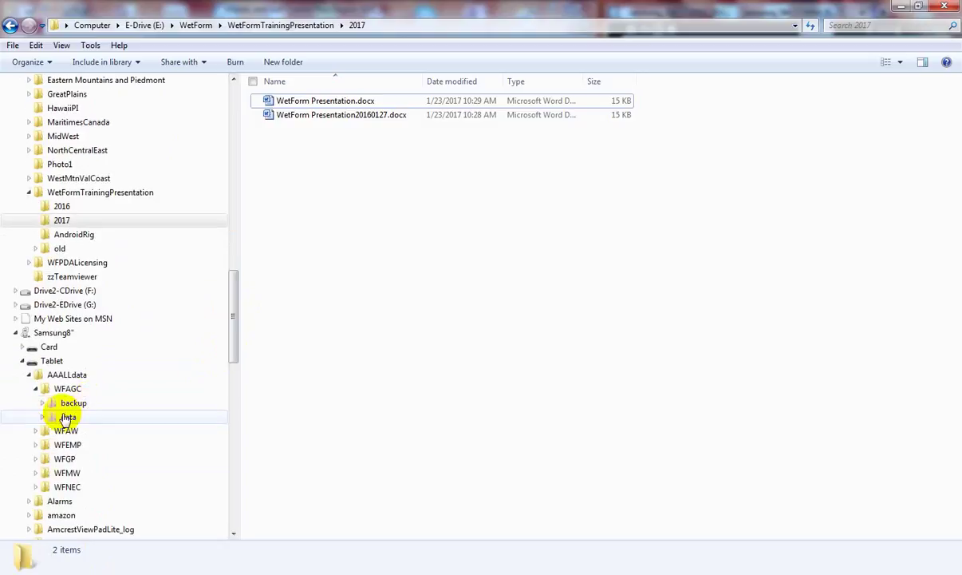
click(68, 416)
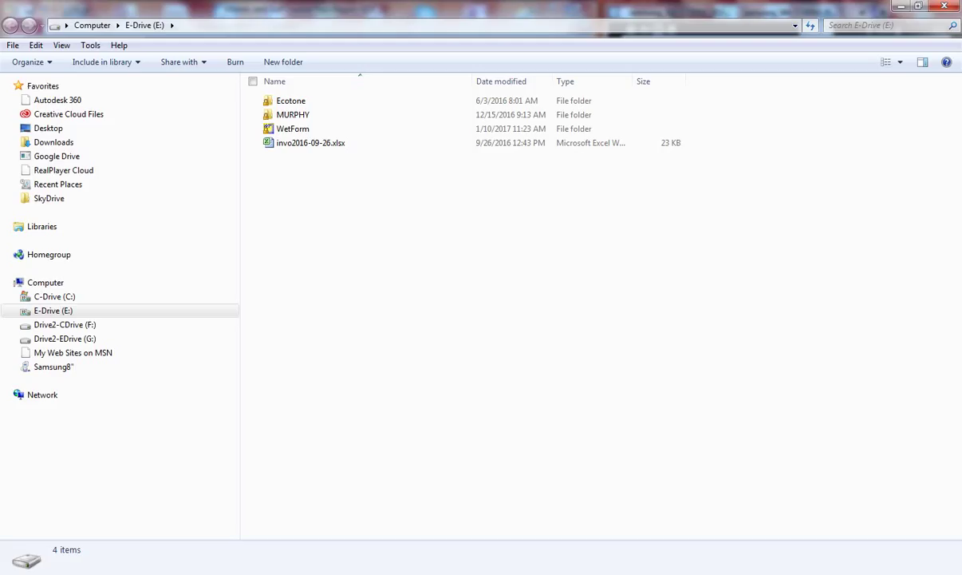
- From the E-Drive Explorer window, browse to Samsung8"/Tablet/AAALLdata/WFAGC/data and open the data folder
click(15, 367)
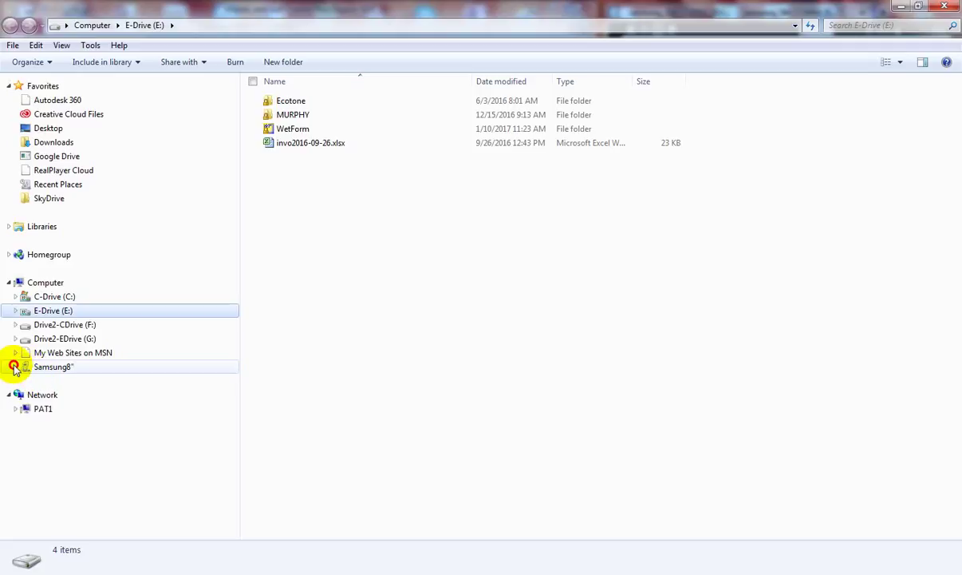
click(20, 396)
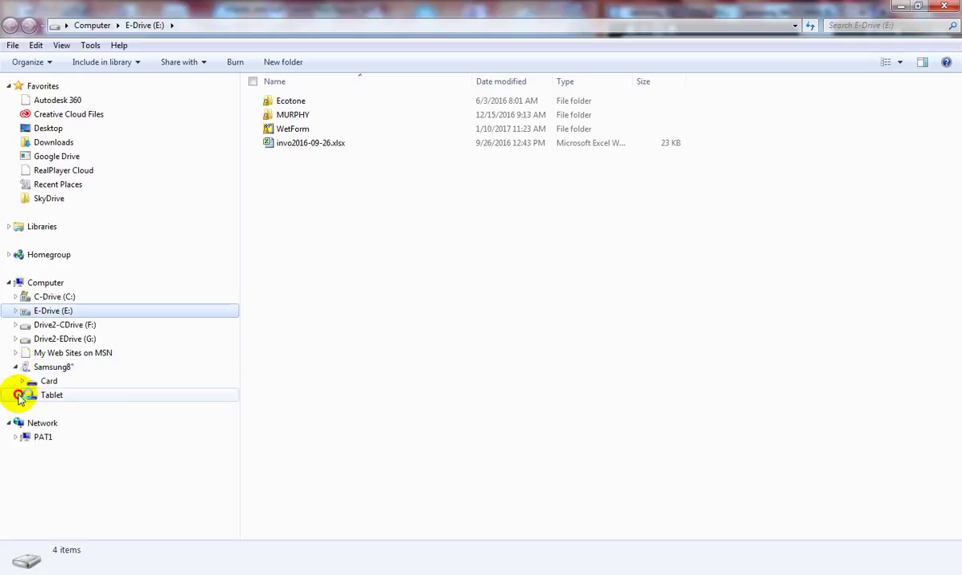
click(29, 94)
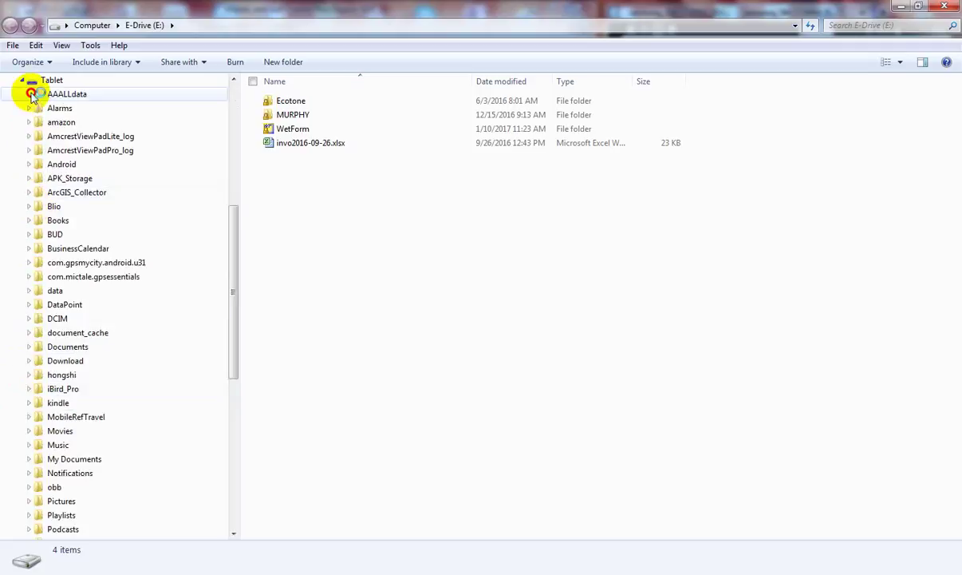
click(33, 110)
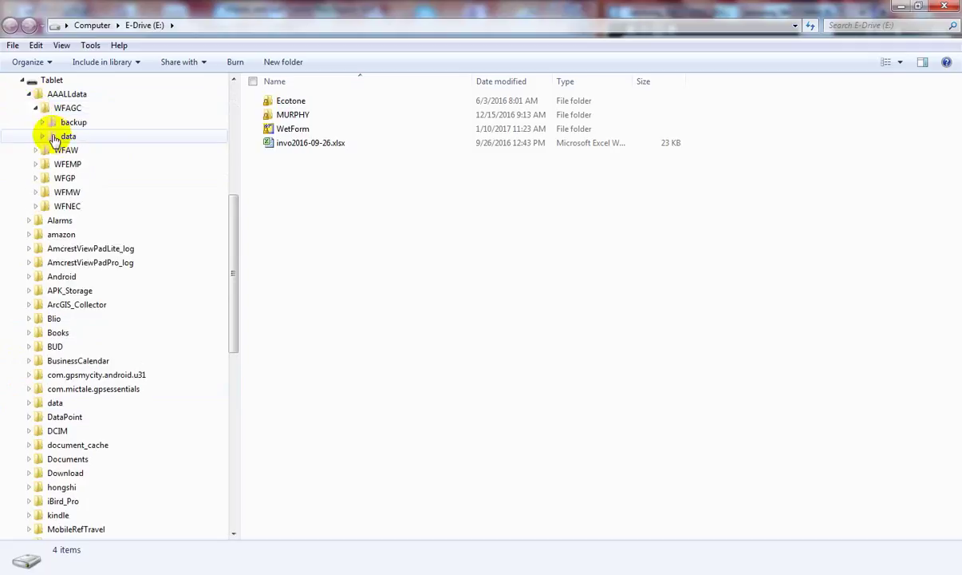
click(52, 139)
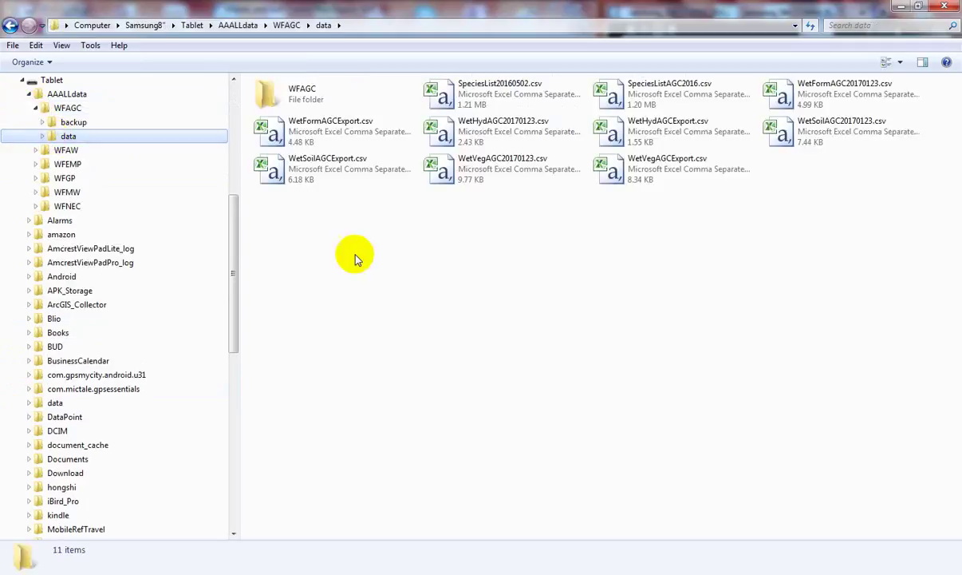
- Show the data folder's files in Details view, add the Created column and sort by it, newest first
click(899, 62)
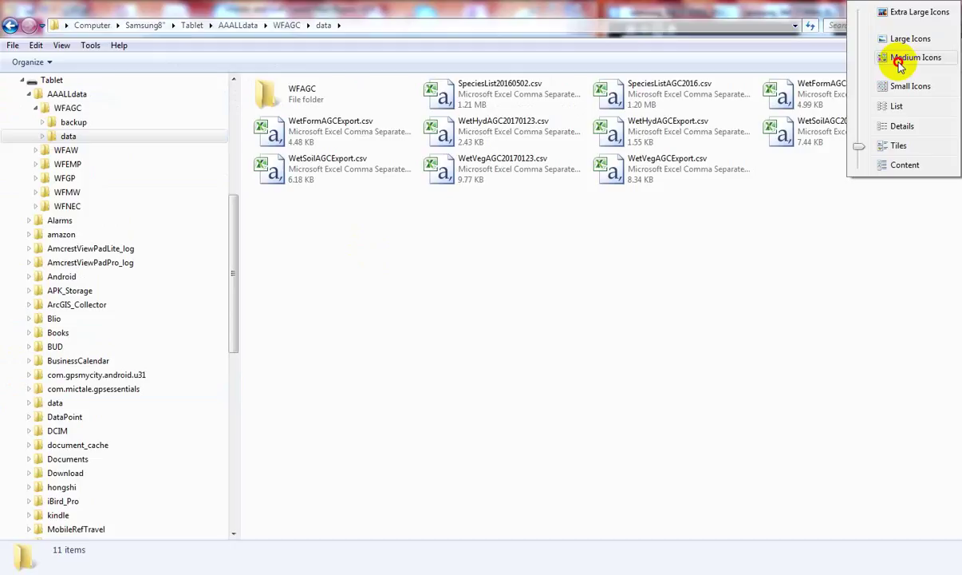
click(903, 127)
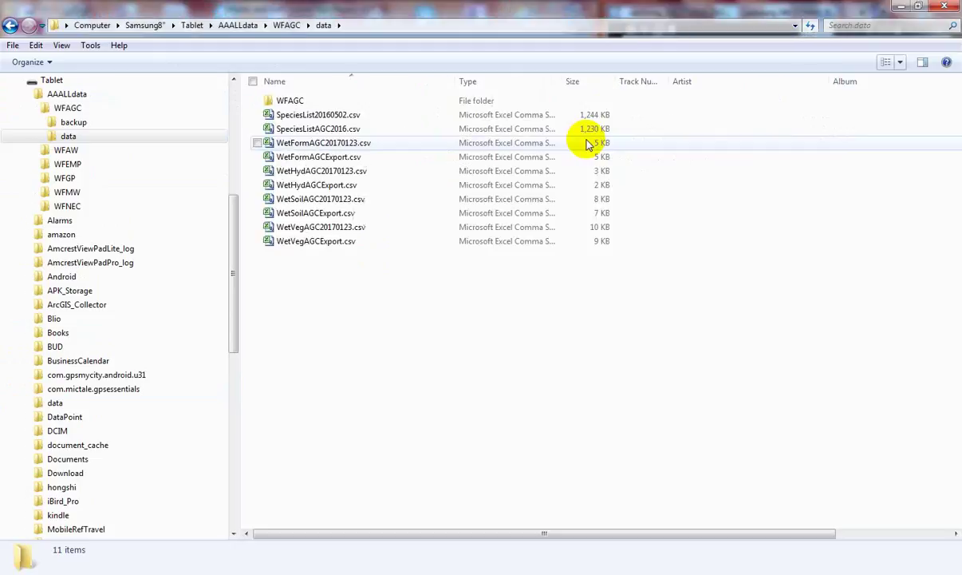
right_click(638, 81)
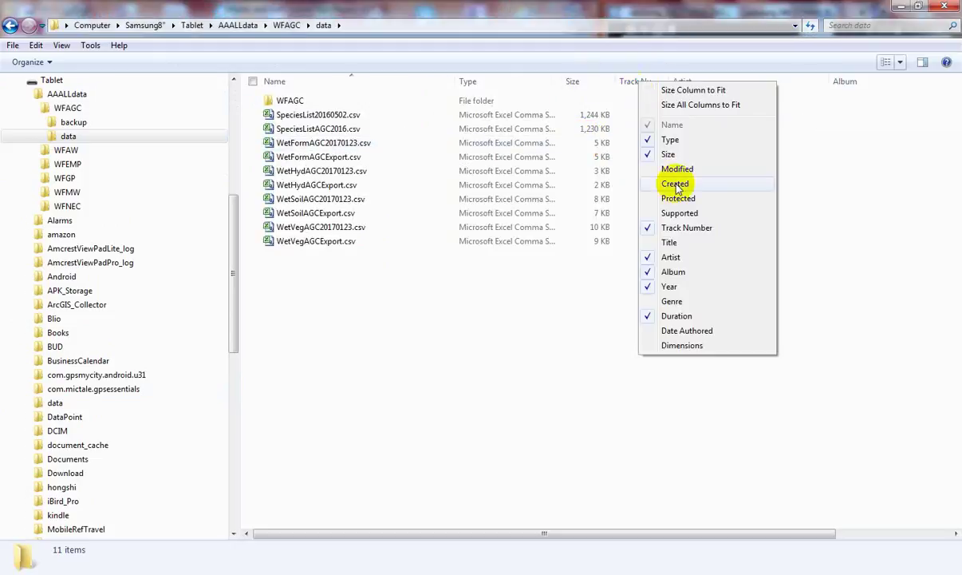
click(675, 185)
click(697, 81)
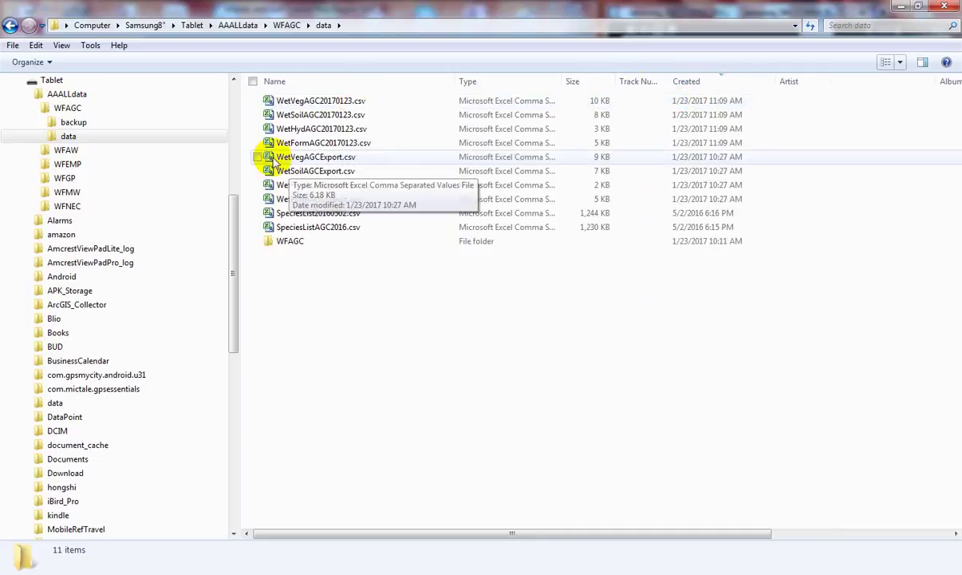
- Copy the four AGC20170123.csv files (WetVeg, WetSoil, WetHyd and WetForm) from the tablet's data folder
click(322, 139)
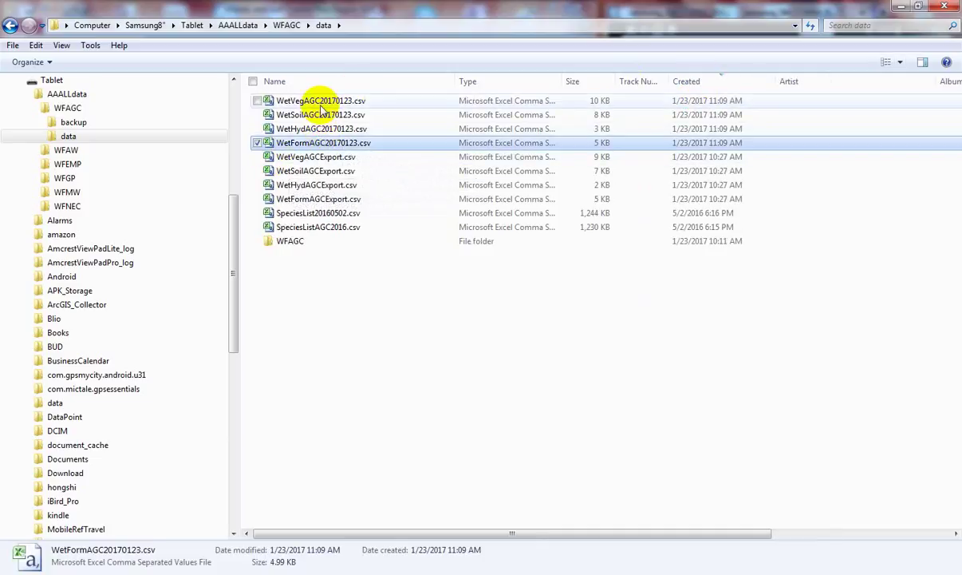
shift+click(320, 102)
right_click(320, 103)
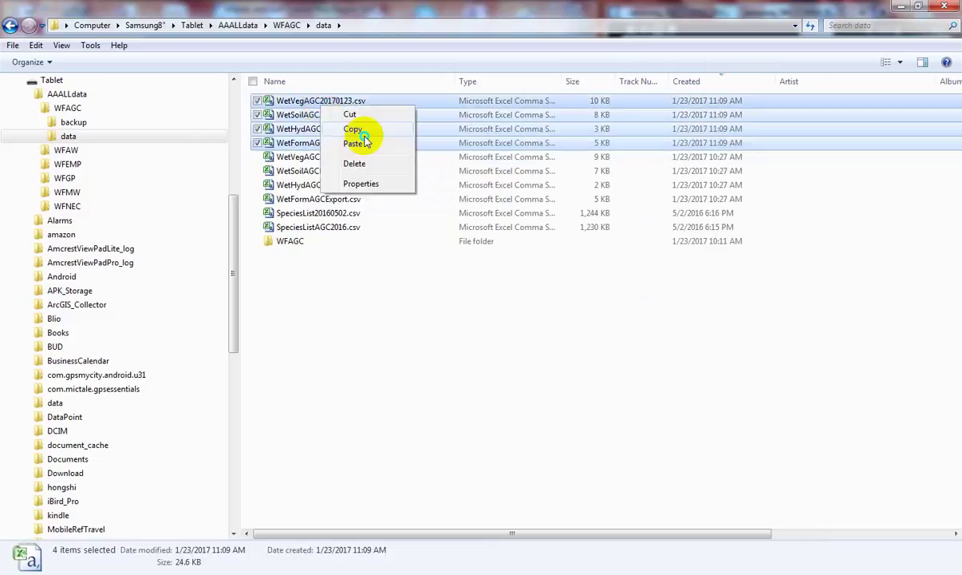
click(359, 132)
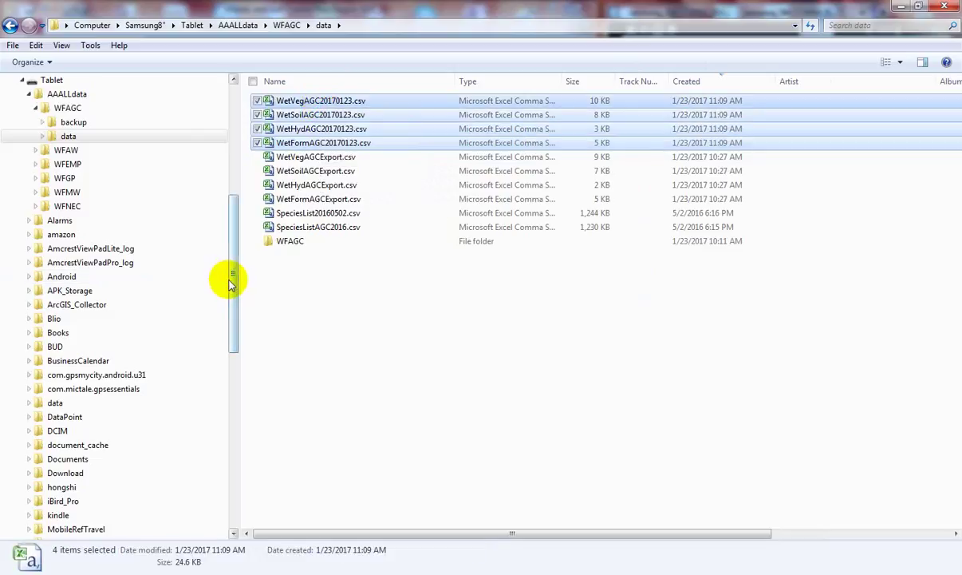
- Paste the four copied AGC20170123.csv files into the WetForm folder on C-Drive (C:)
drag(230, 285, 217, 134)
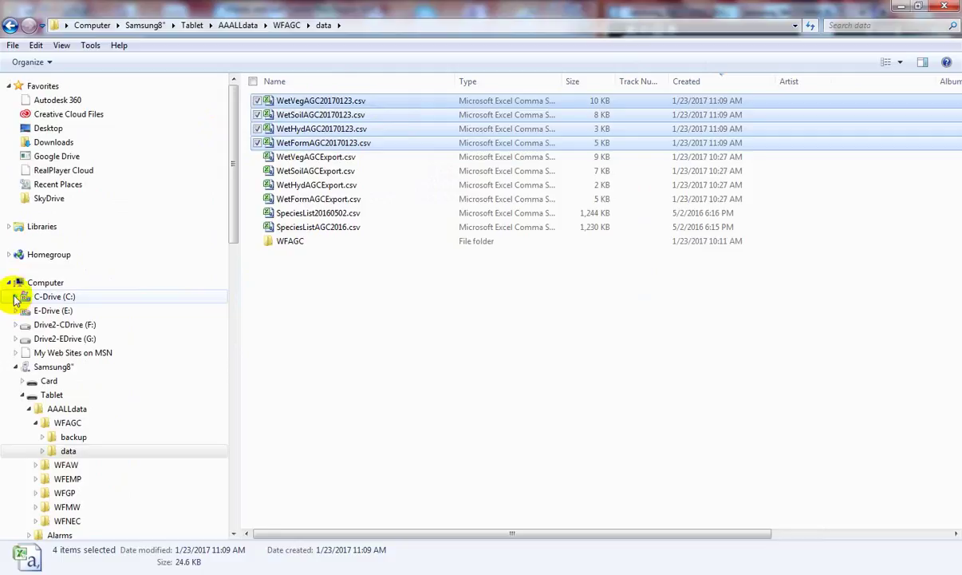
click(15, 296)
click(54, 501)
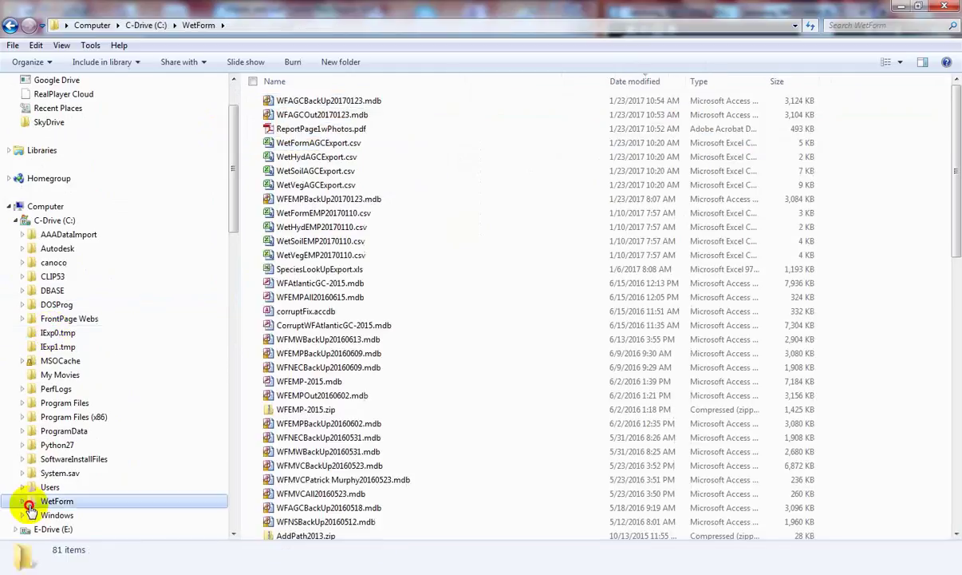
right_click(29, 505)
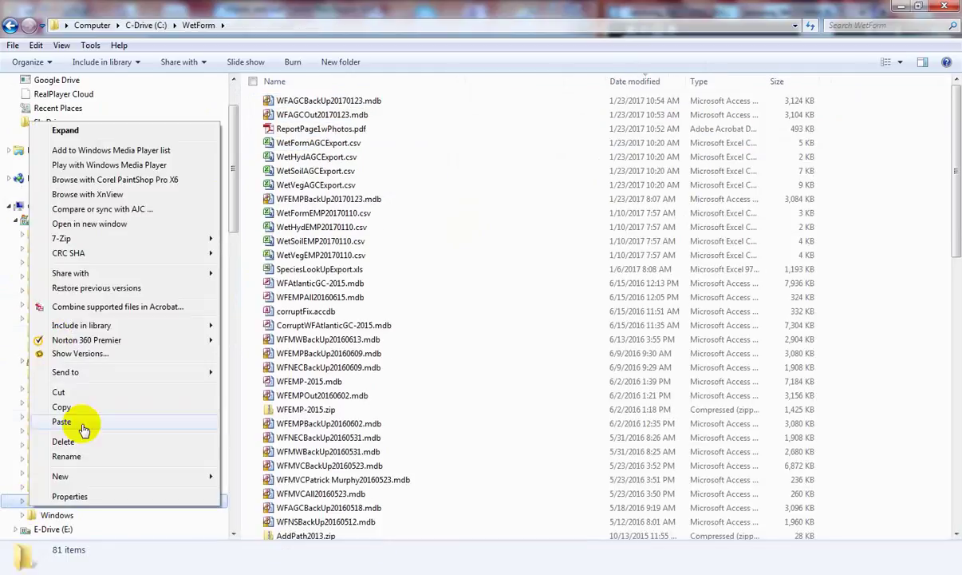
click(62, 421)
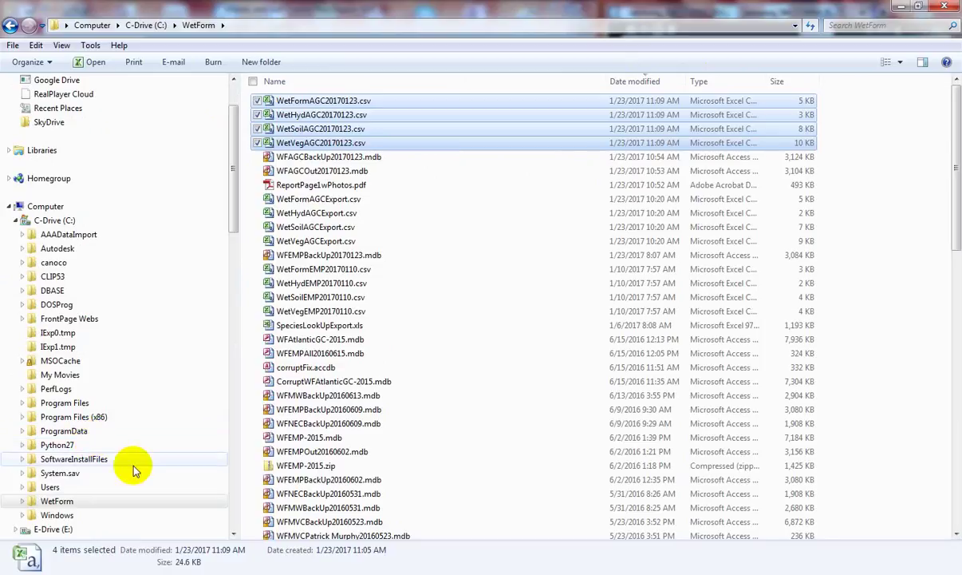
- Switch to the Access database and overwrite its existing data with WFAGCOut20170123.mdb from the C: drive's WetForm folder
key(alt+Tab)
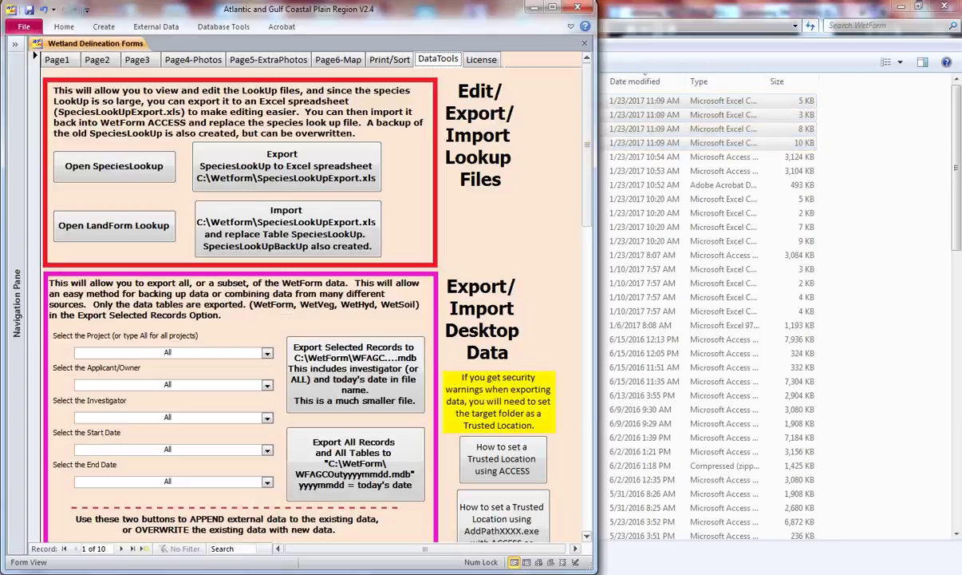
drag(588, 139, 588, 217)
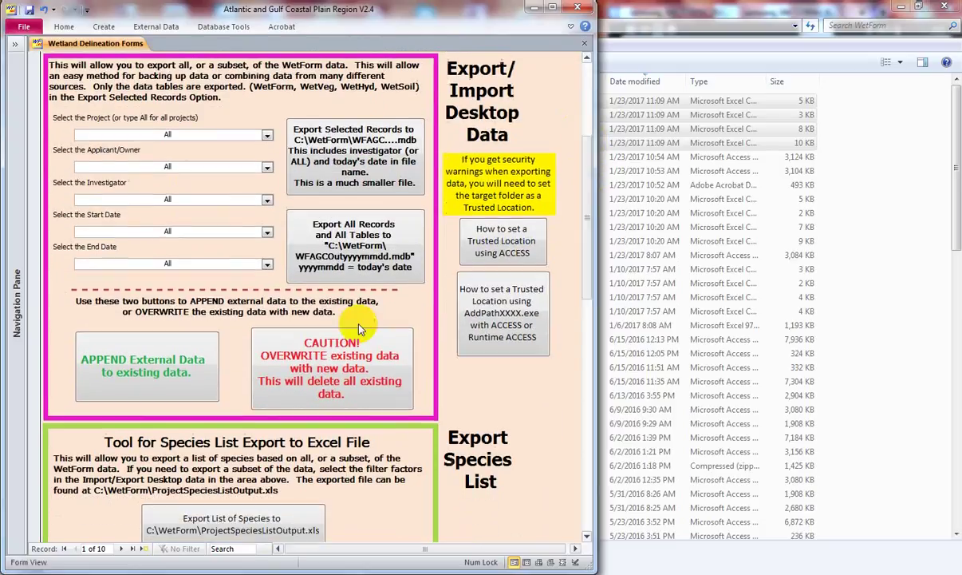
click(334, 371)
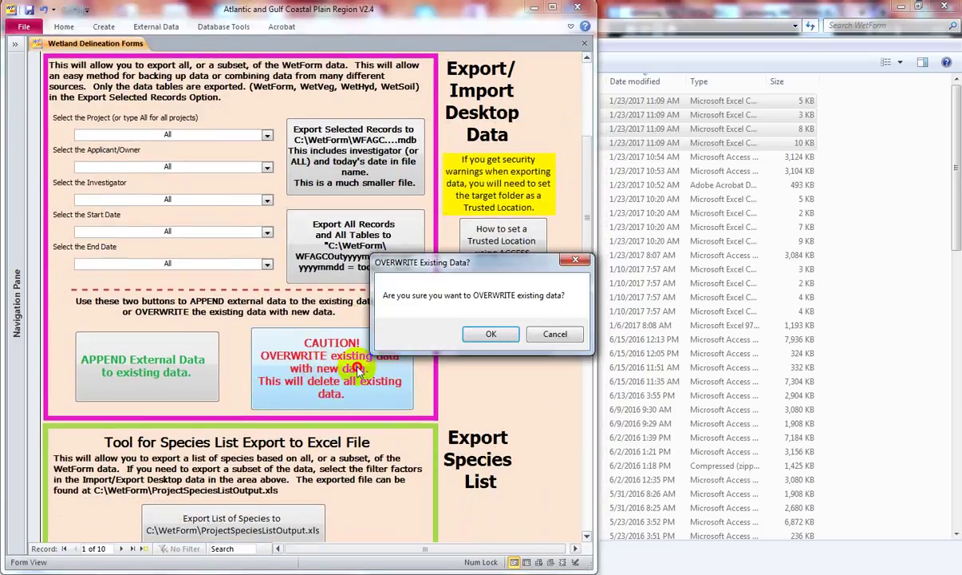
click(490, 336)
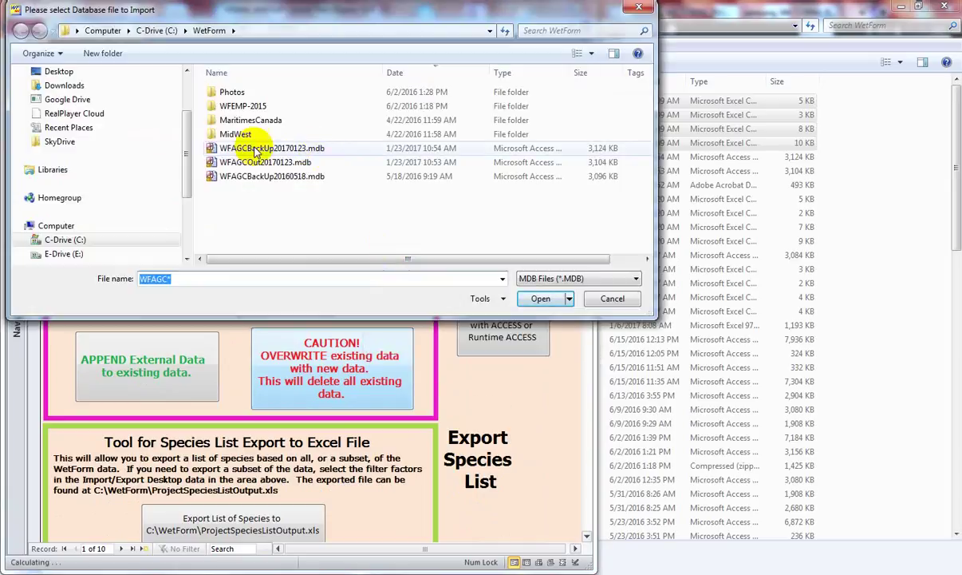
click(295, 164)
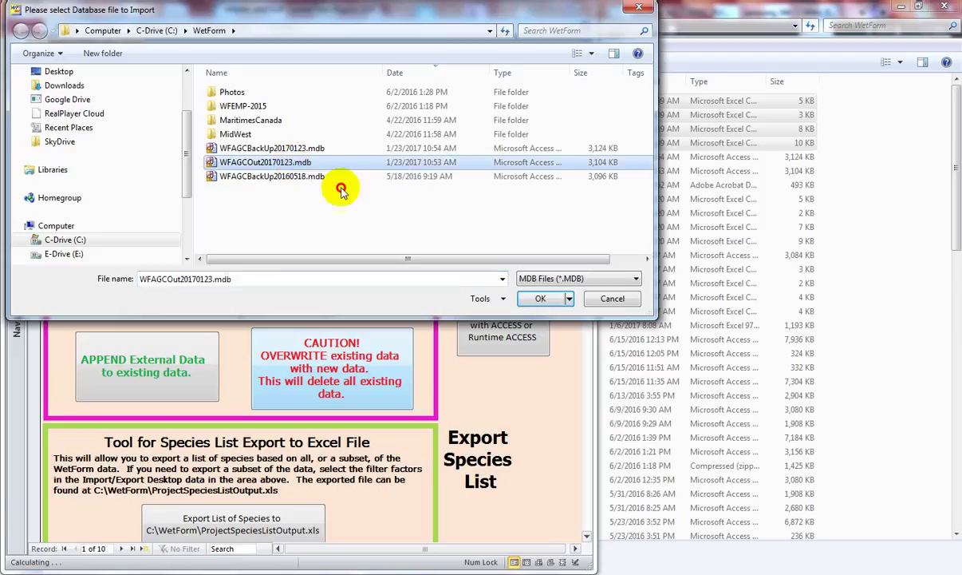
click(541, 300)
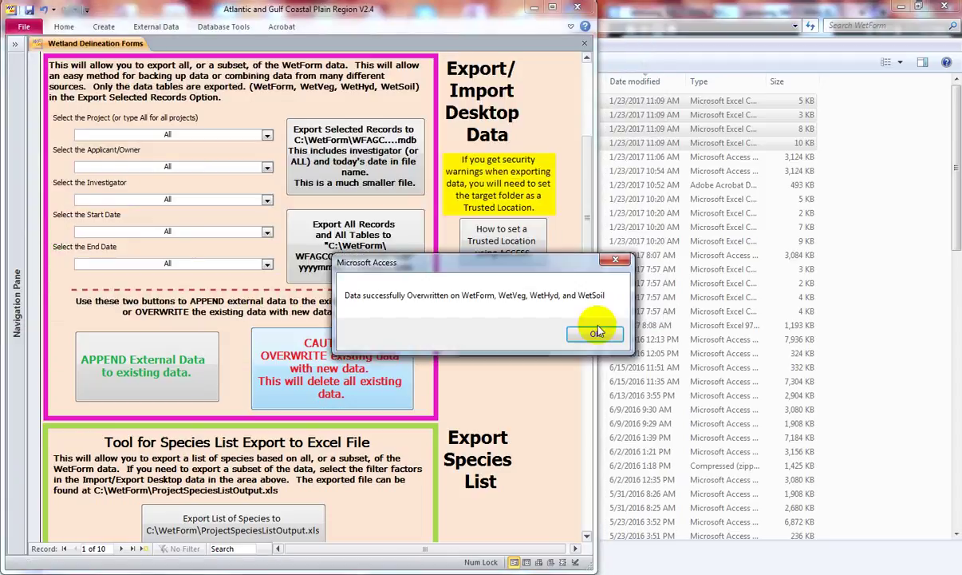
click(595, 332)
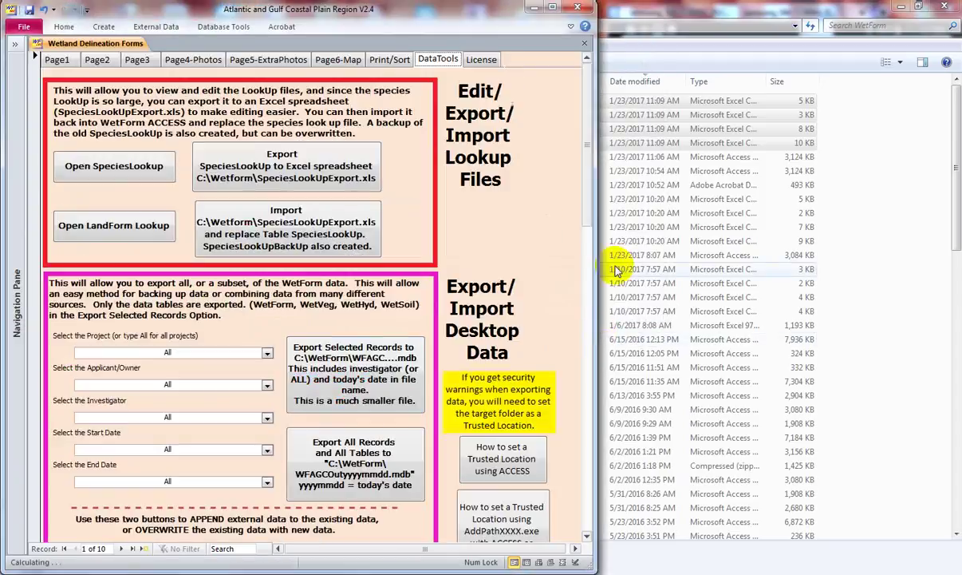
- Show Page1 of the Access form beside the TeamViewer tablet session, and switch the tablet to the WetForm AGC app
mouse_move(225, 573)
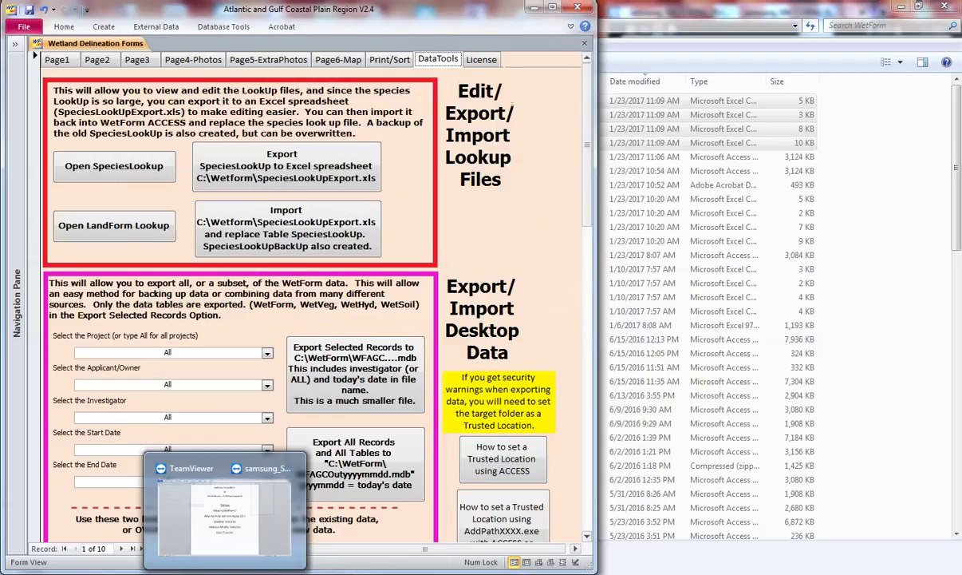
click(275, 530)
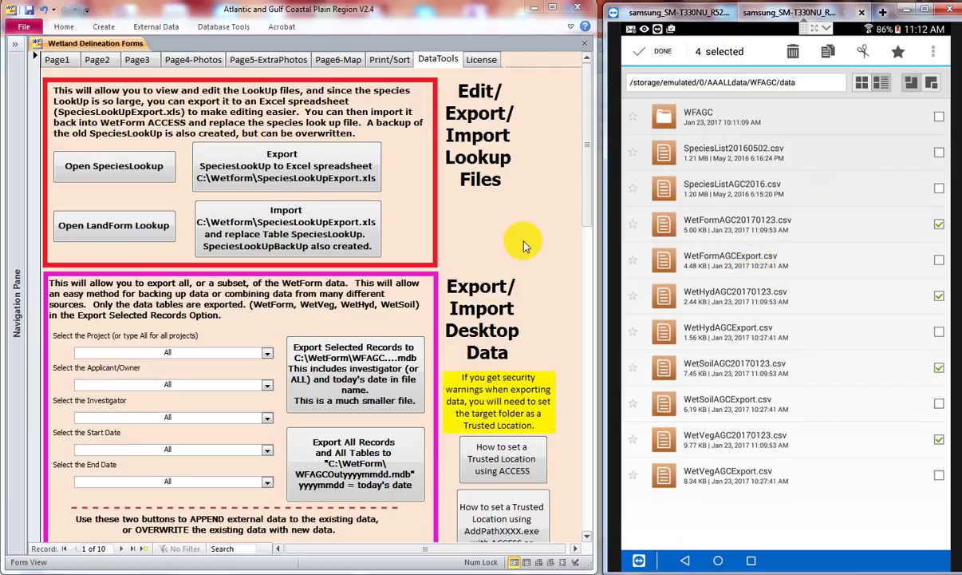
click(58, 61)
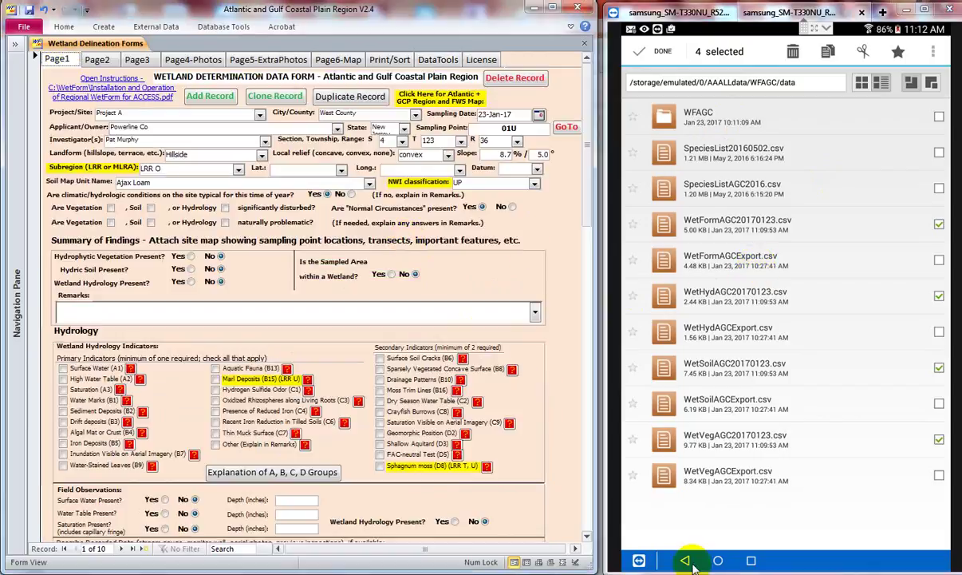
click(751, 562)
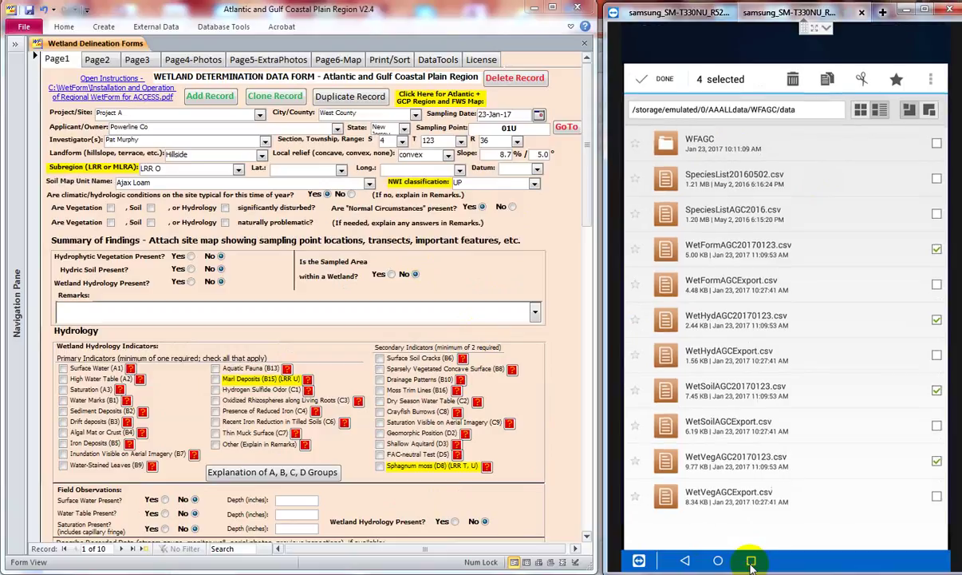
click(746, 240)
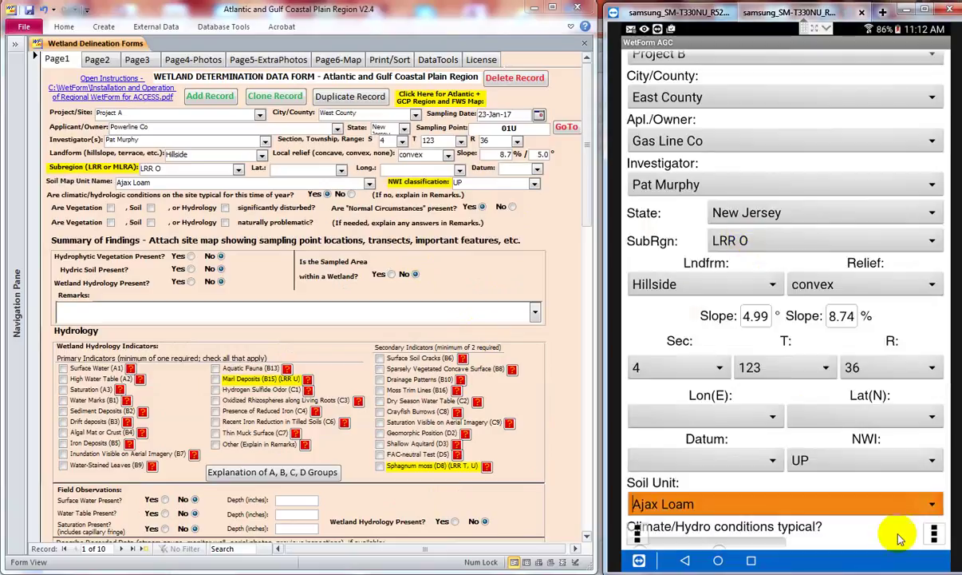
- Open the About entry in the WetForm AGC app's help on the tablet
click(933, 533)
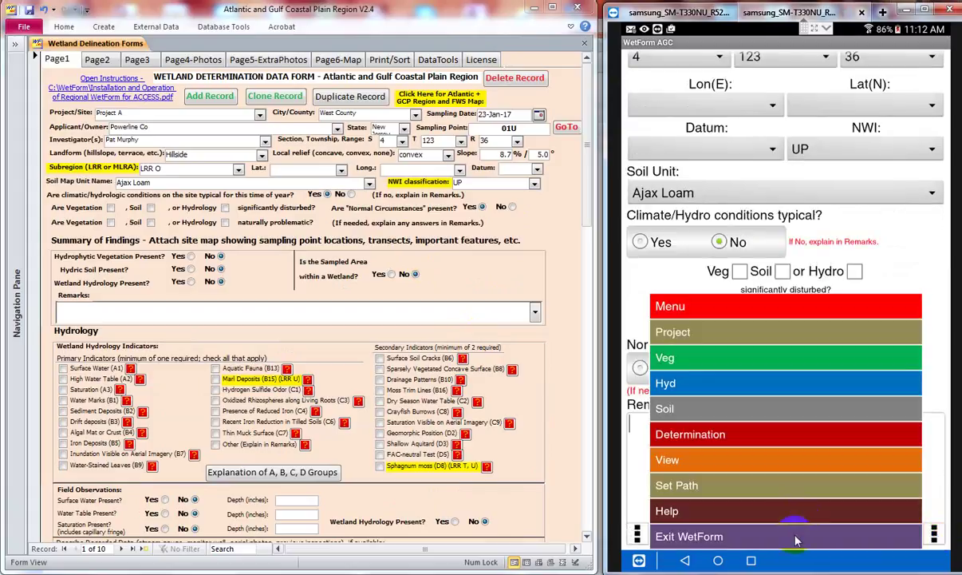
click(781, 507)
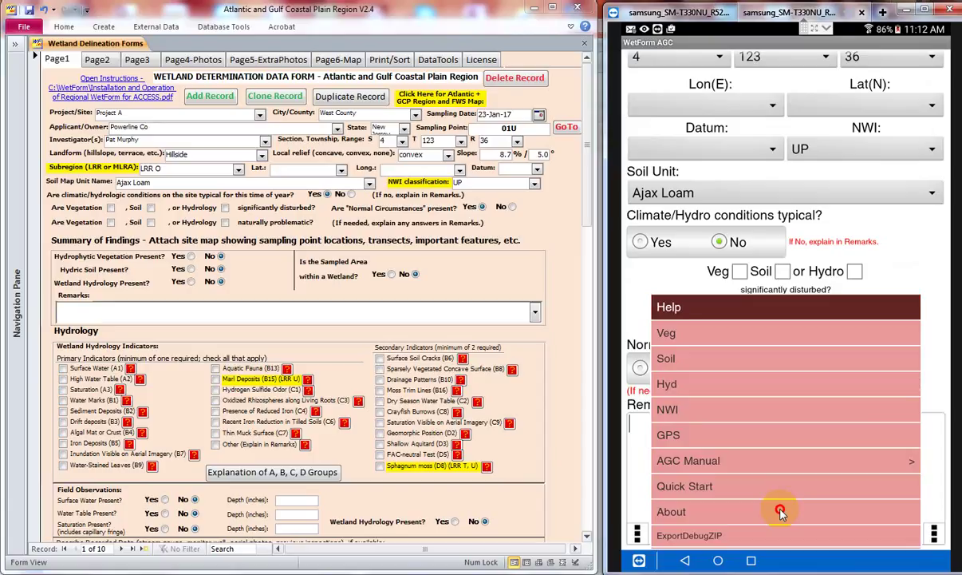
click(742, 487)
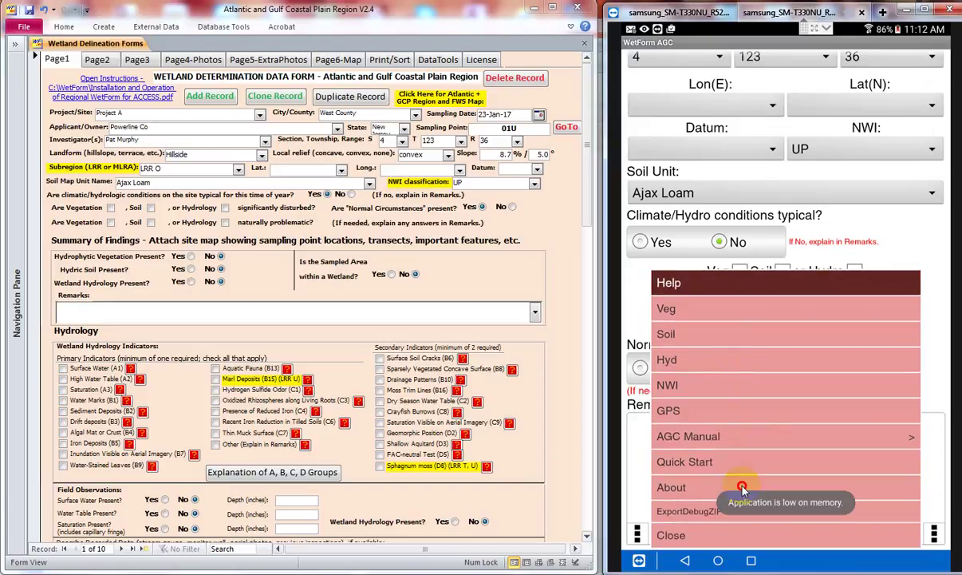